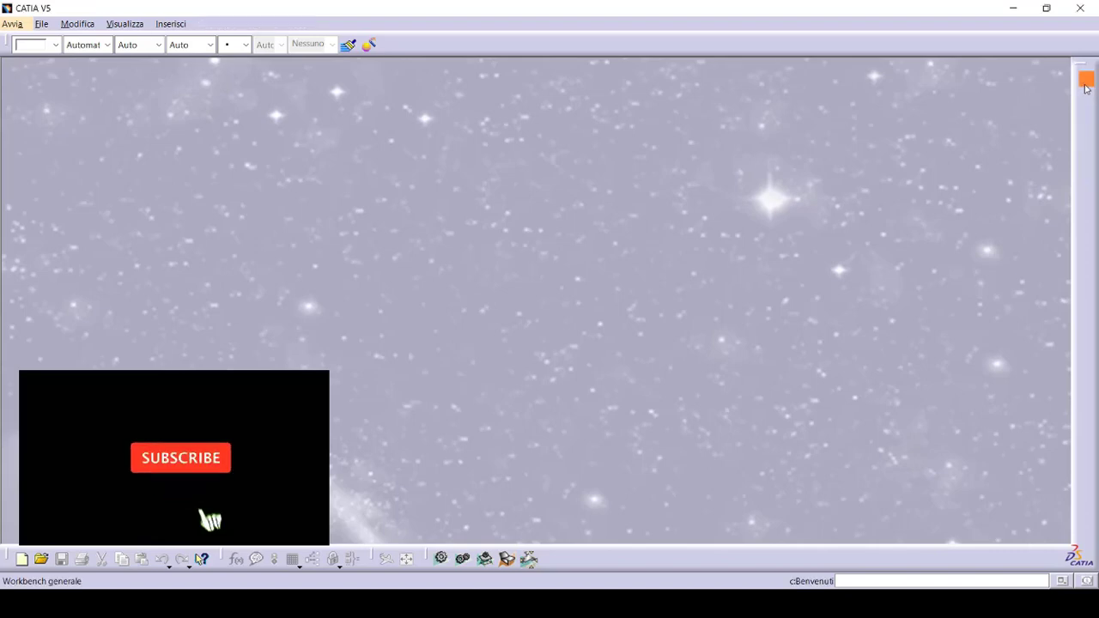
- Create Part1 in Part Design and open a positioned sketch on the YZ plane
{"action": "left_click", "coordinate": [753, 227]}
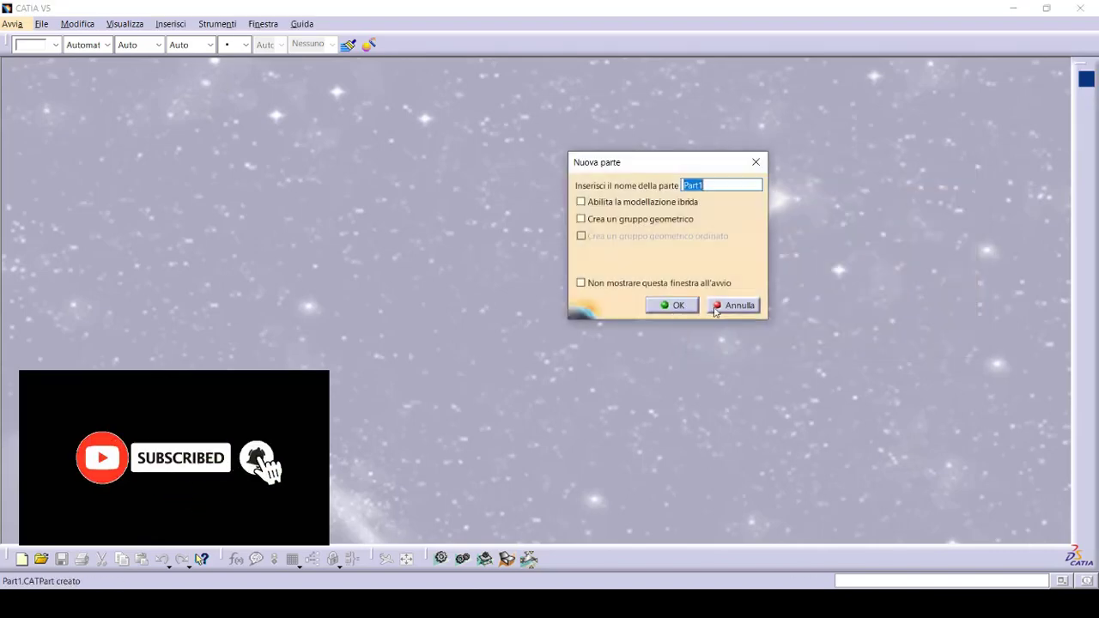
{"action": "left_click", "coordinate": [678, 306]}
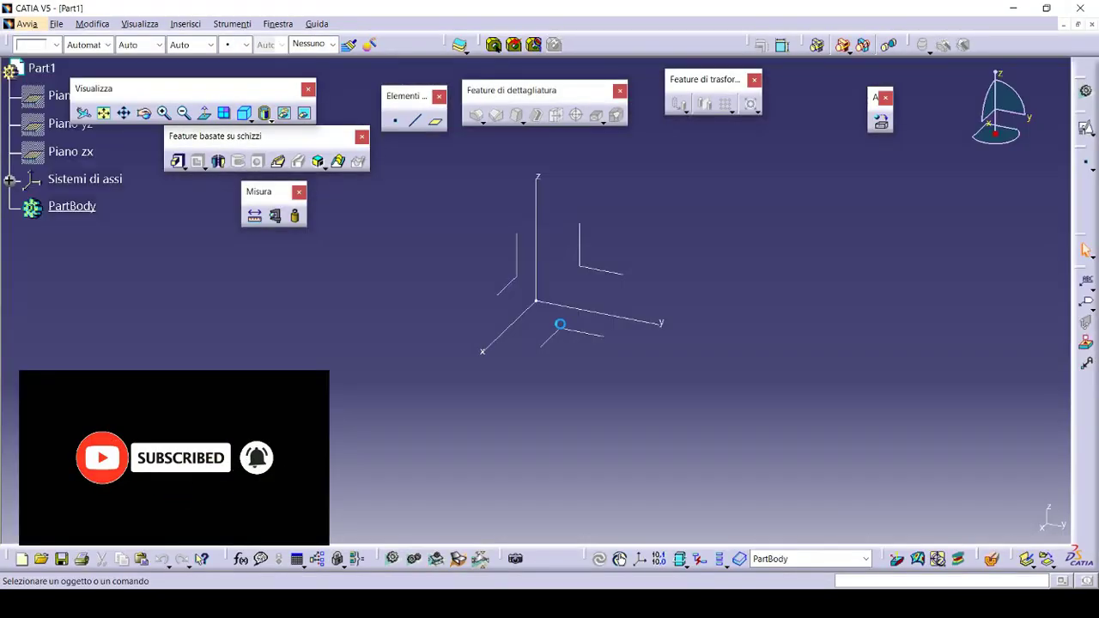
{"action": "left_click", "coordinate": [599, 275]}
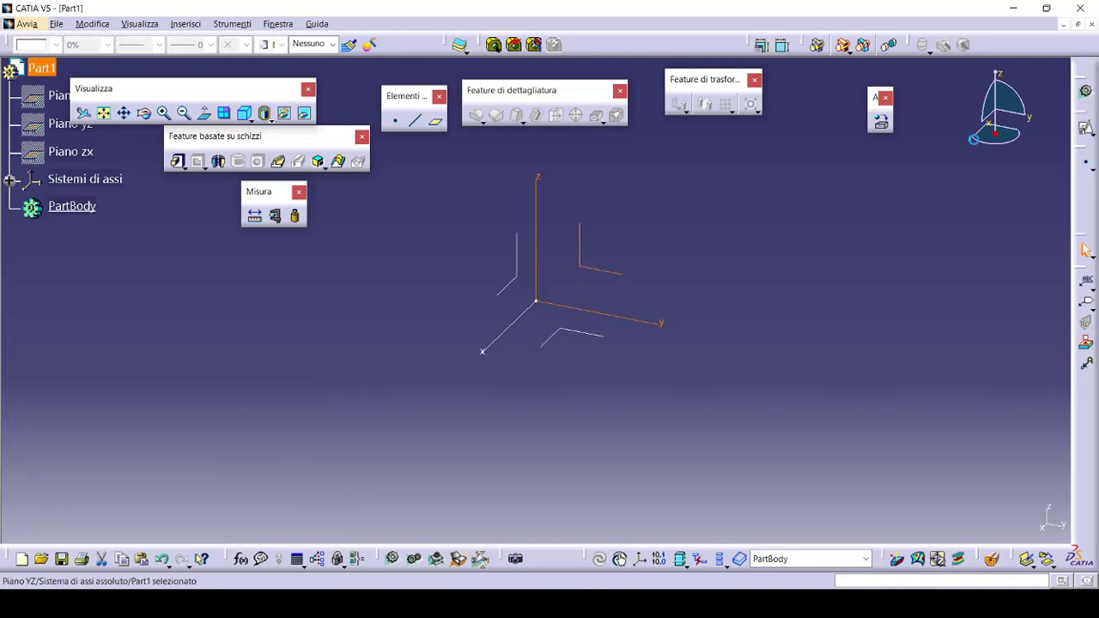
{"action": "left_click", "coordinate": [1084, 128]}
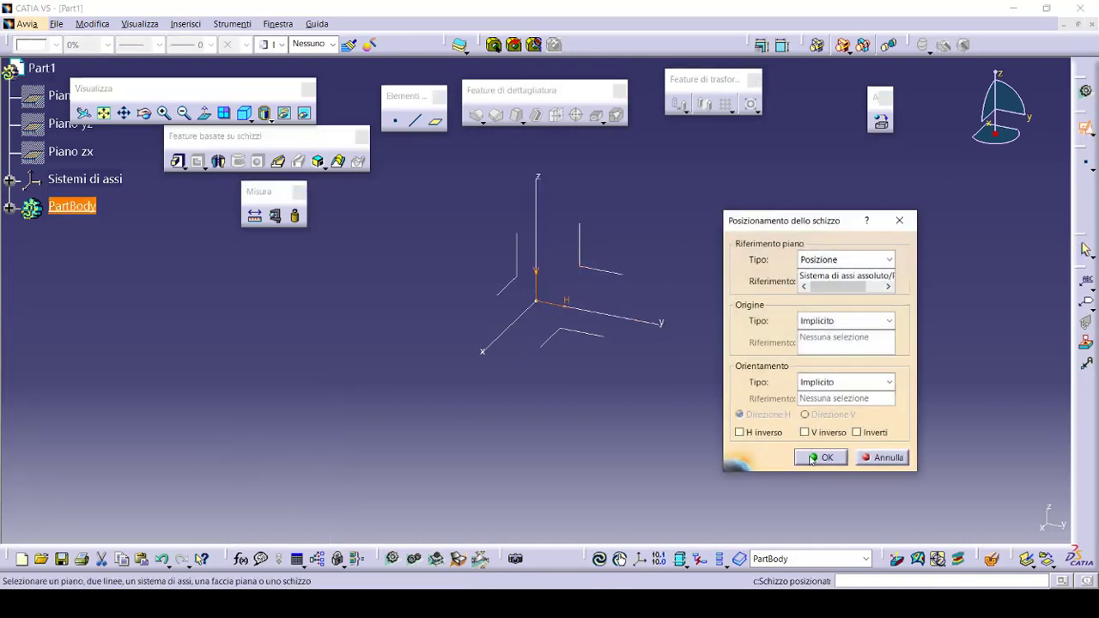
{"action": "left_click", "coordinate": [820, 458]}
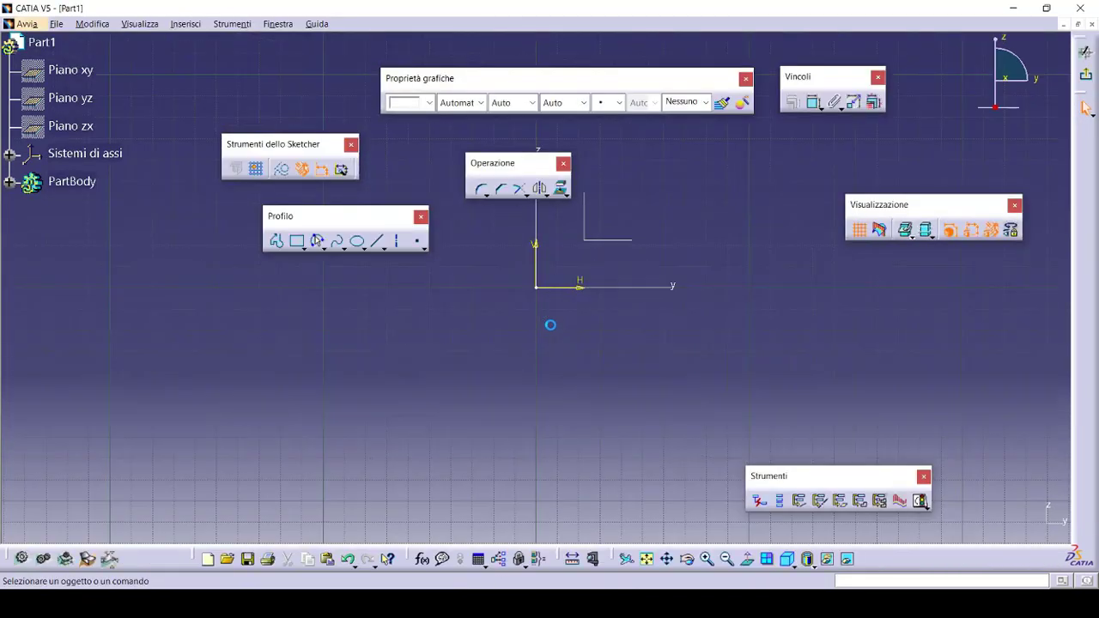
- Draw the profile's bottom, left and short top-left edges starting on the H axis
{"action": "mouse_move", "coordinate": [550, 324]}
{"action": "middle_mouse_down"}
{"action": "mouse_move", "coordinate": [601, 234]}
{"action": "mouse_move", "coordinate": [612, 261]}
{"action": "middle_mouse_up"}
{"action": "left_click", "coordinate": [275, 242]}
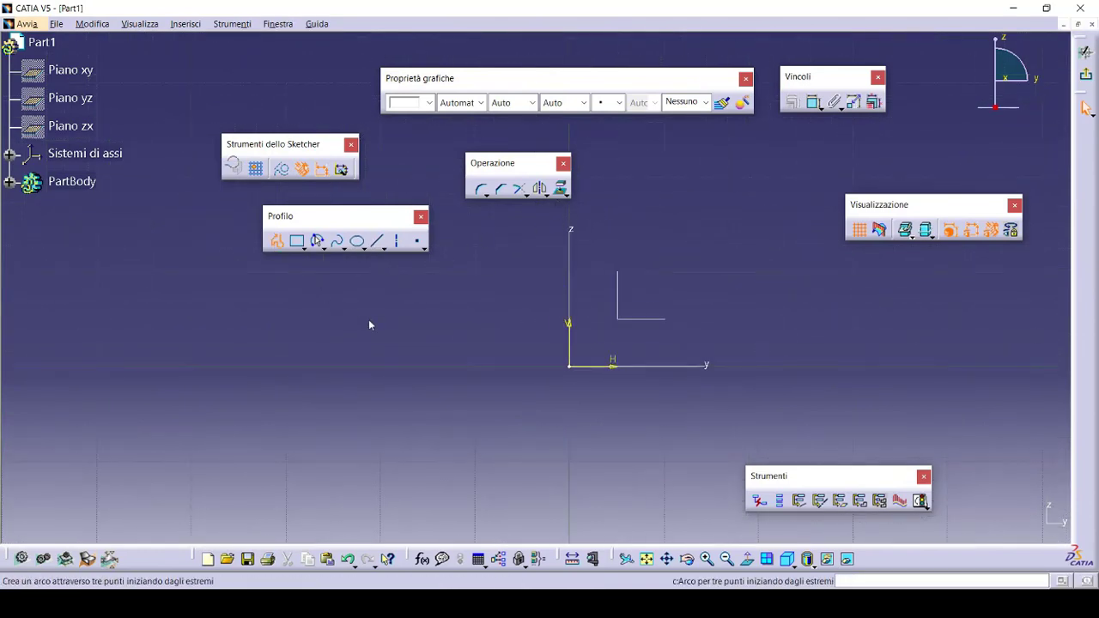
{"action": "left_click", "coordinate": [504, 369]}
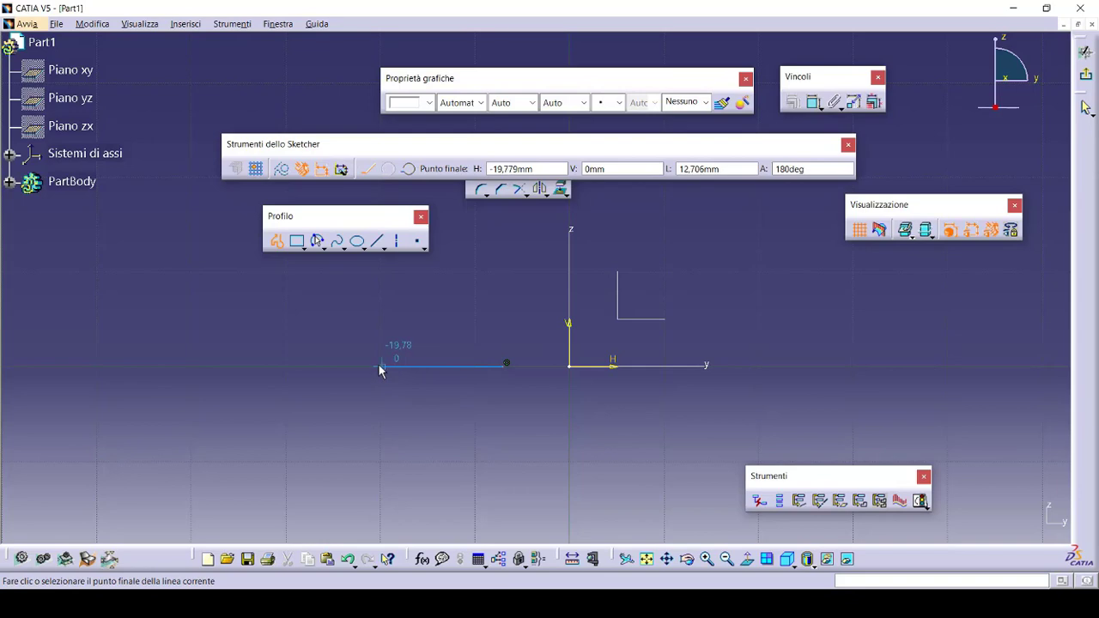
{"action": "left_click", "coordinate": [381, 368]}
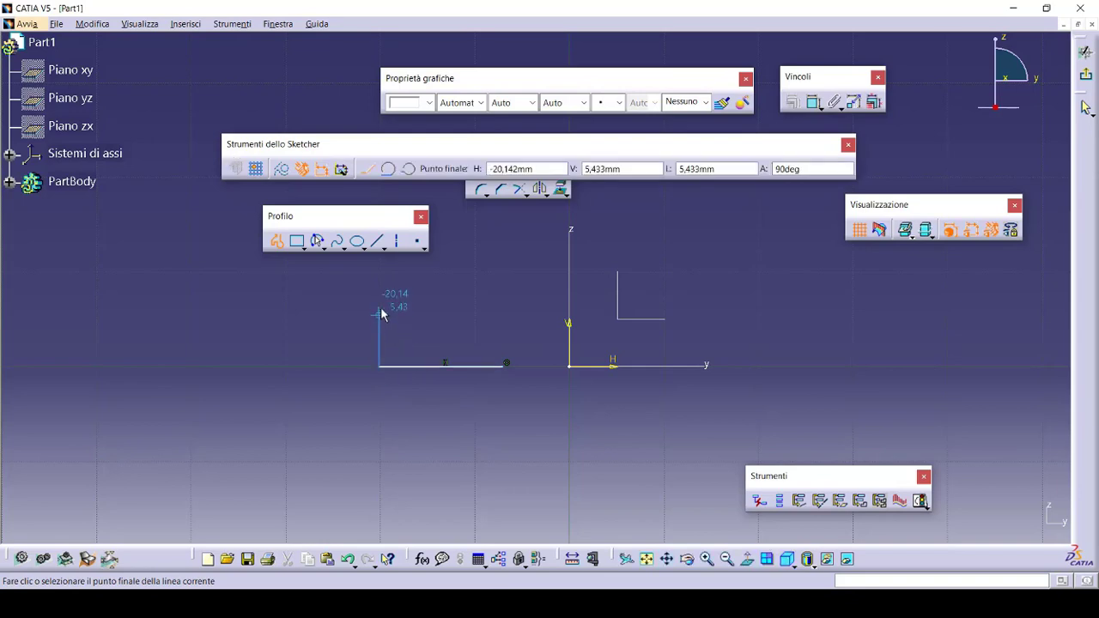
{"action": "left_click", "coordinate": [381, 309]}
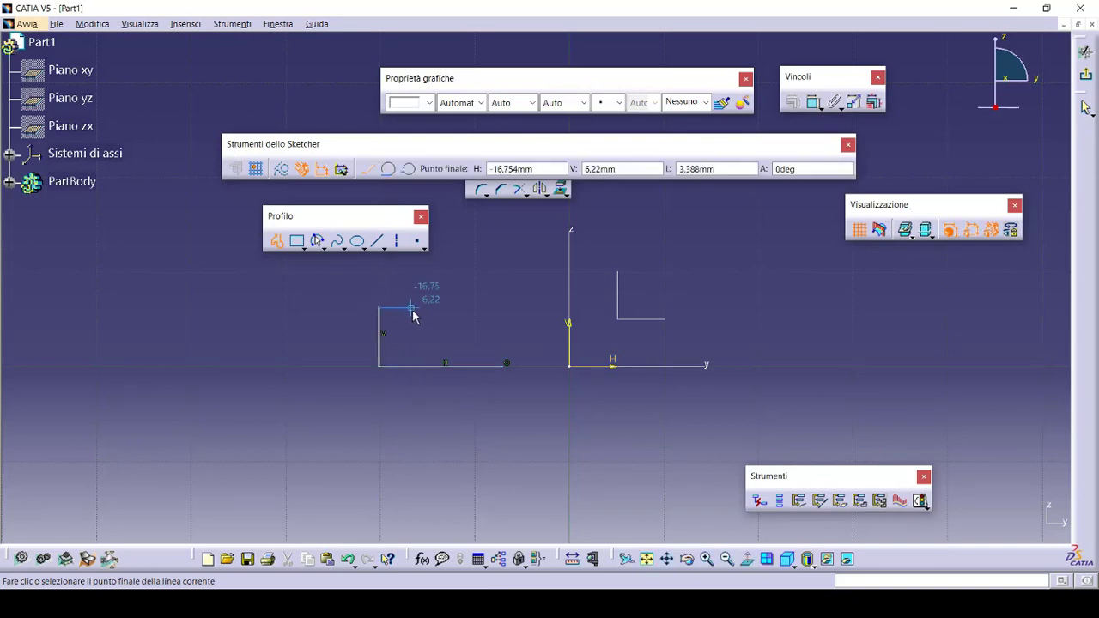
{"action": "left_click", "coordinate": [411, 309]}
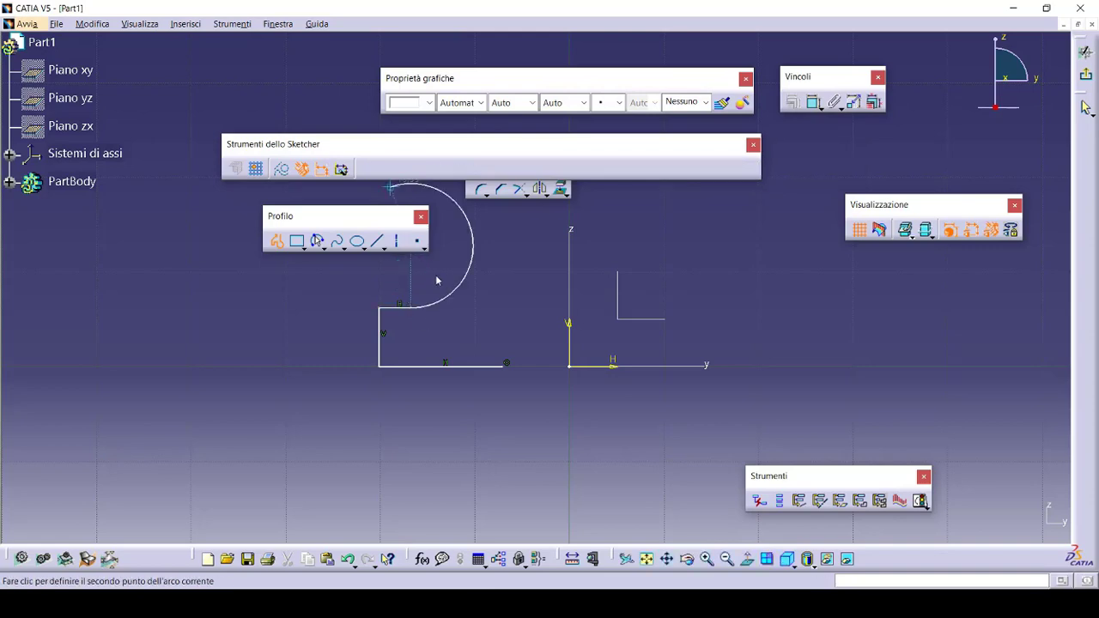
- Add the semicircular notch arc and close the profile with top-right and right edges
{"action": "left_click", "coordinate": [408, 168]}
{"action": "left_click", "coordinate": [433, 327]}
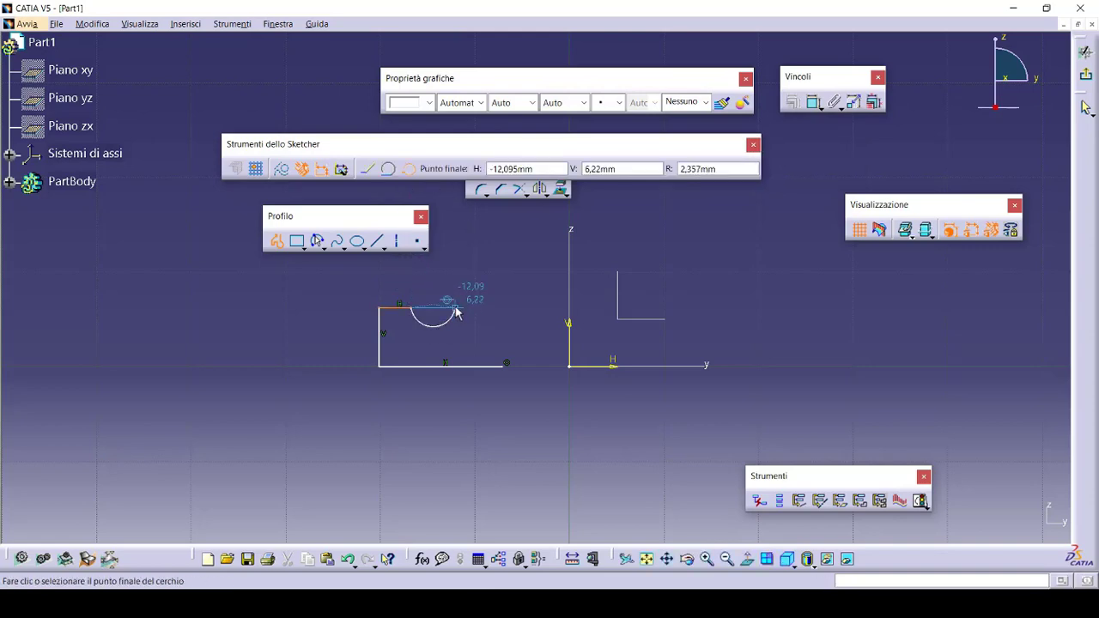
{"action": "left_click", "coordinate": [456, 308]}
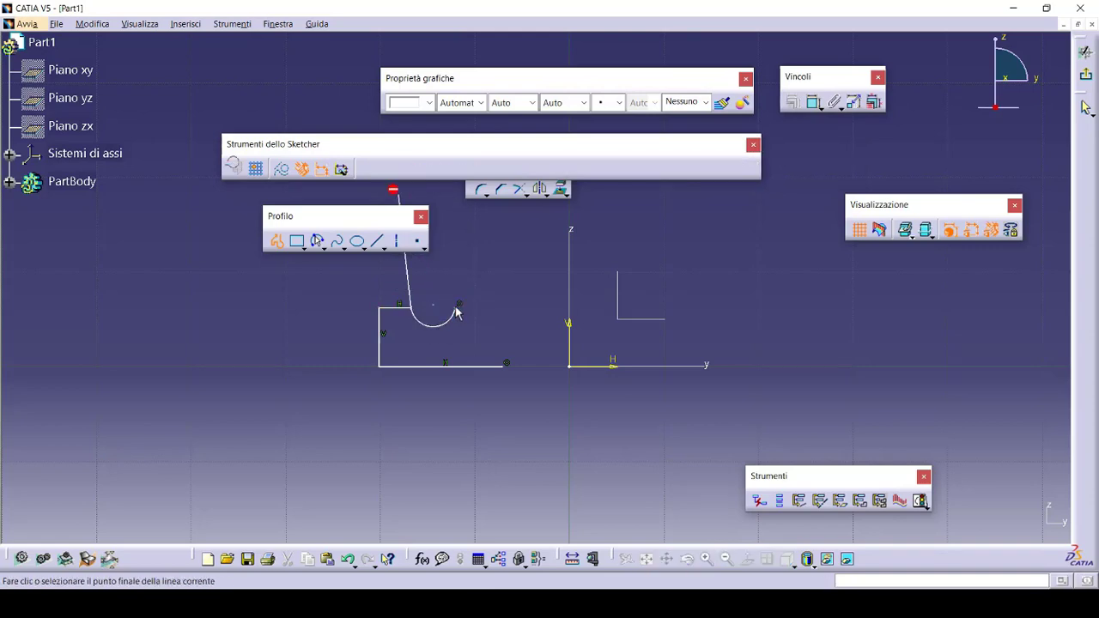
{"action": "left_click", "coordinate": [505, 311]}
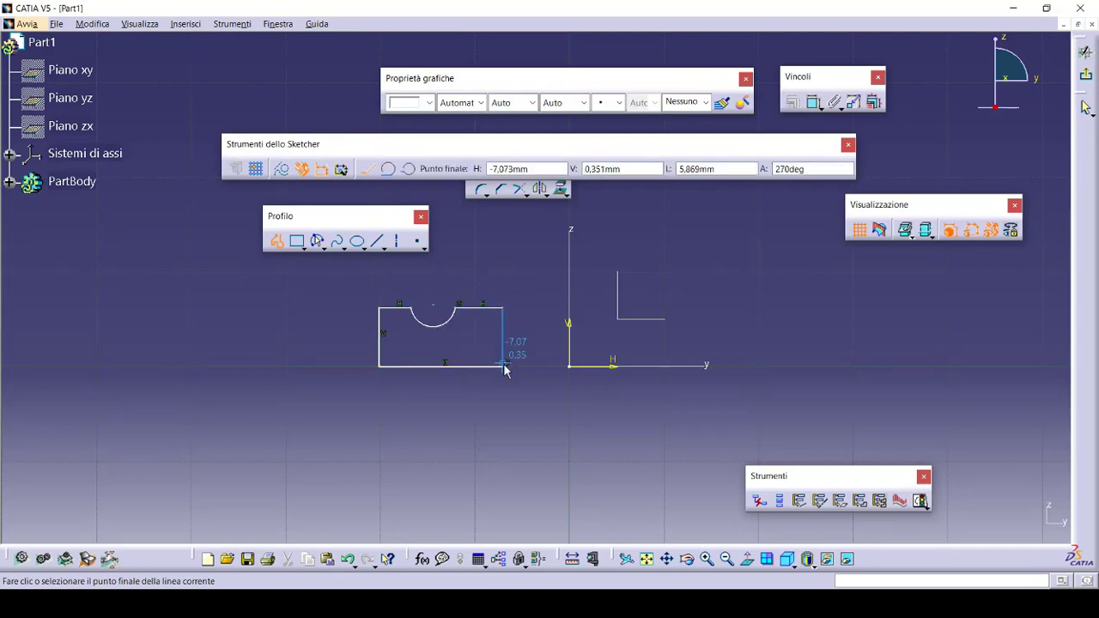
{"action": "left_click", "coordinate": [505, 367]}
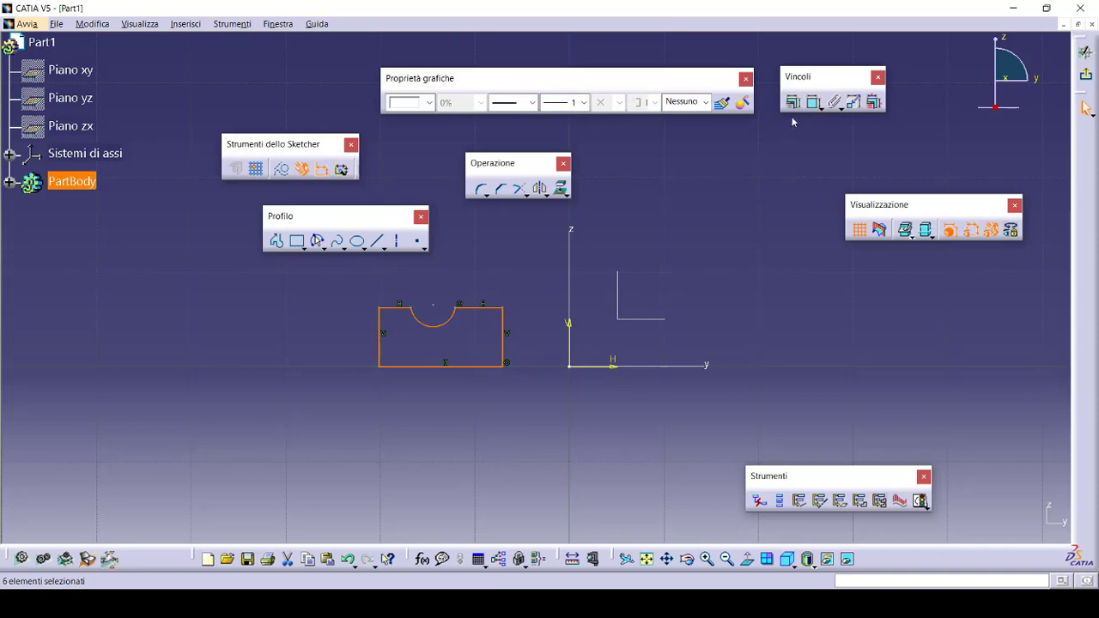
{"action": "left_click", "coordinate": [813, 101]}
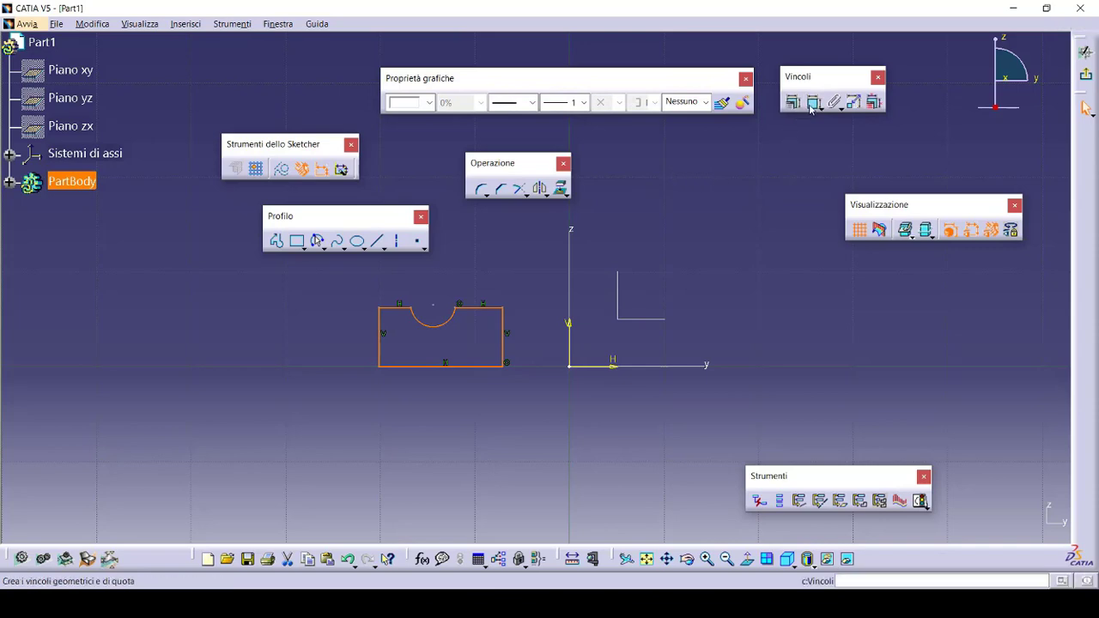
- Dimension the profile's bottom edge to 12 mm
{"action": "left_click", "coordinate": [459, 367]}
{"action": "left_click", "coordinate": [436, 395]}
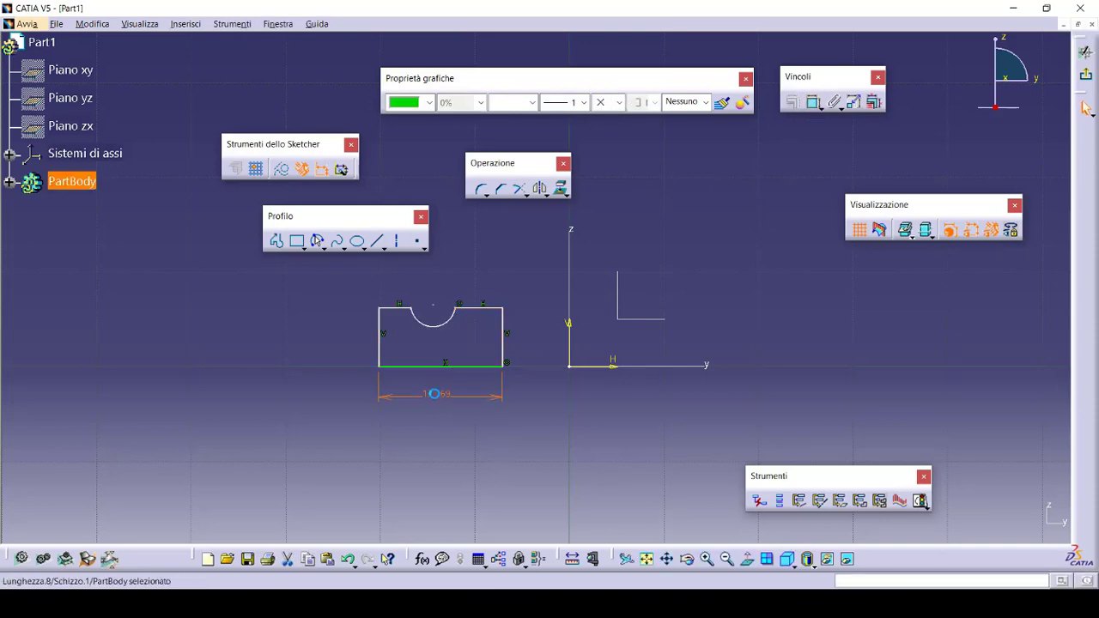
{"action": "double_click", "coordinate": [434, 393]}
{"action": "type", "text": "12"}
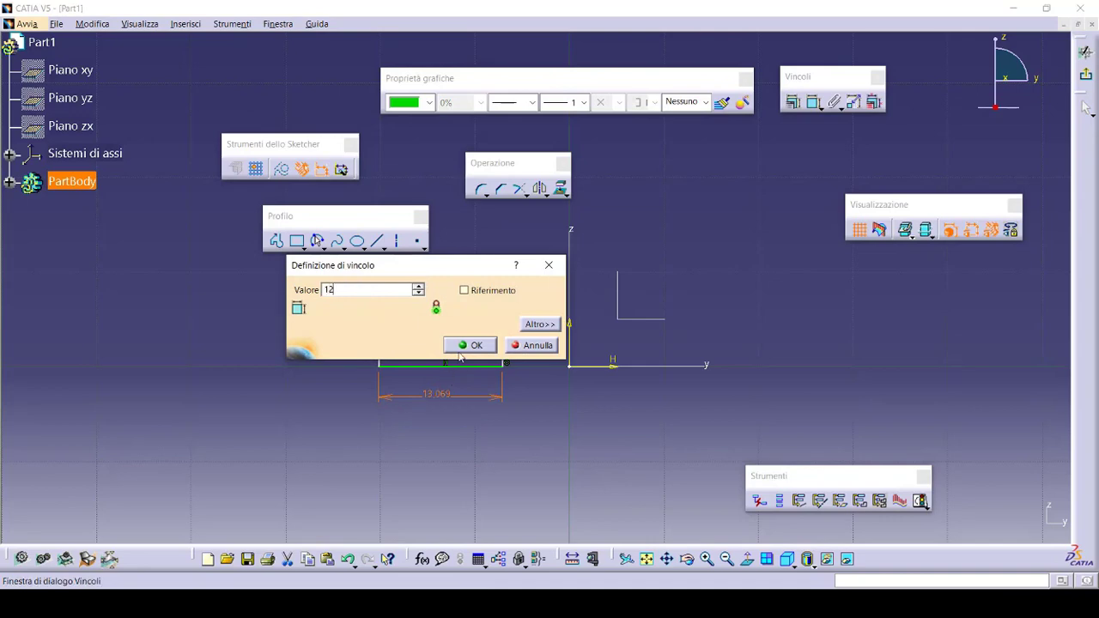
{"action": "left_click", "coordinate": [463, 346]}
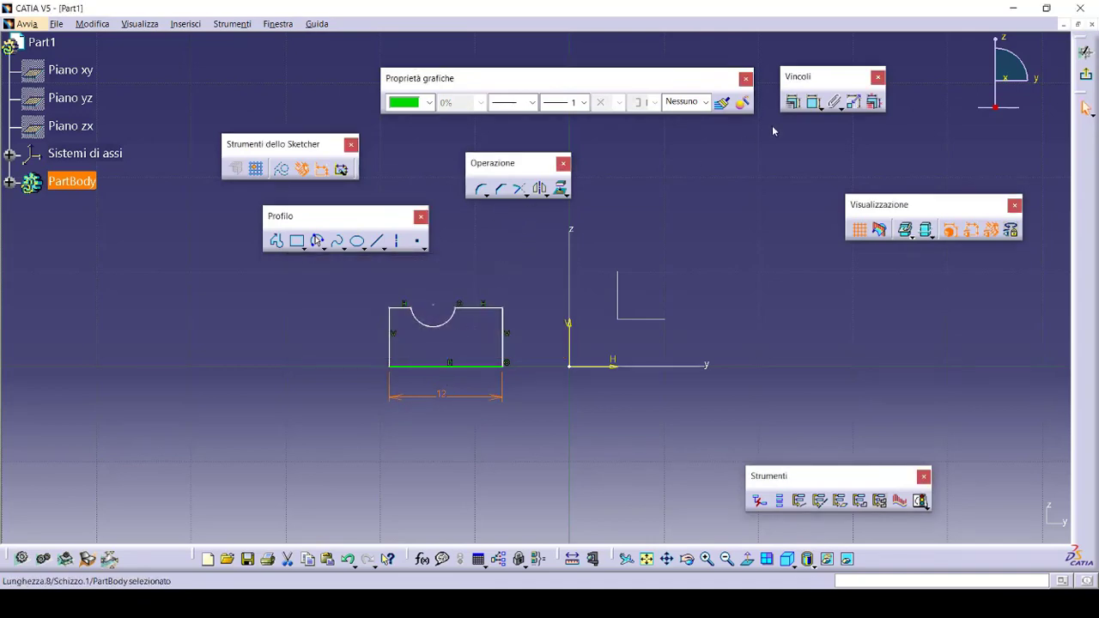
- Dimension the top segments (2.319, 5.022) and the notch radius R 2.357
{"action": "left_click", "coordinate": [813, 102]}
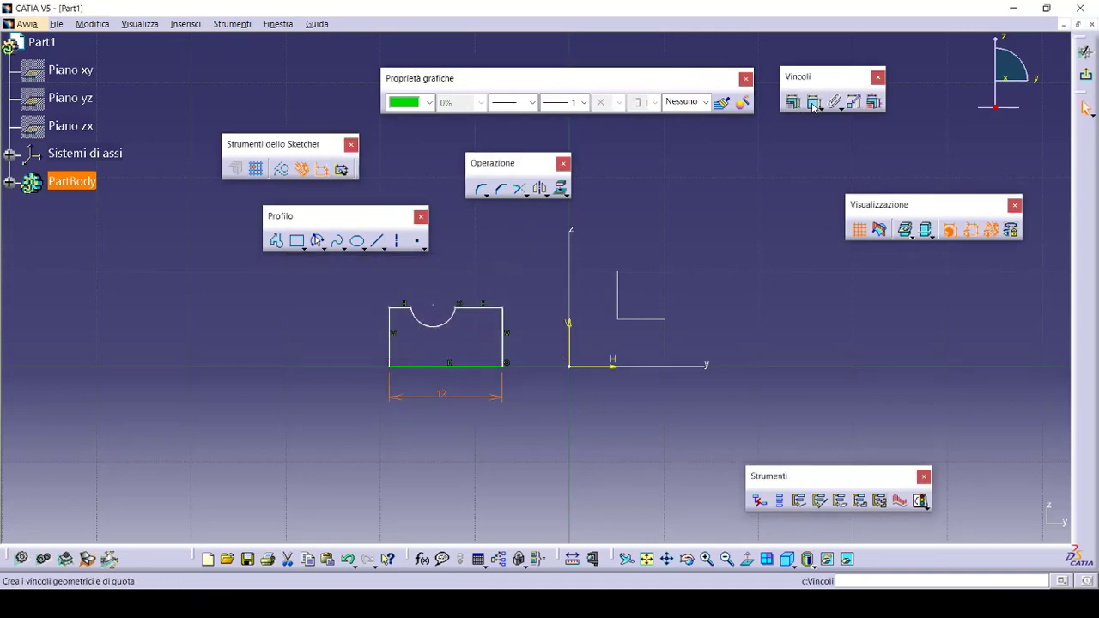
{"action": "left_click", "coordinate": [401, 307]}
{"action": "left_click", "coordinate": [399, 276]}
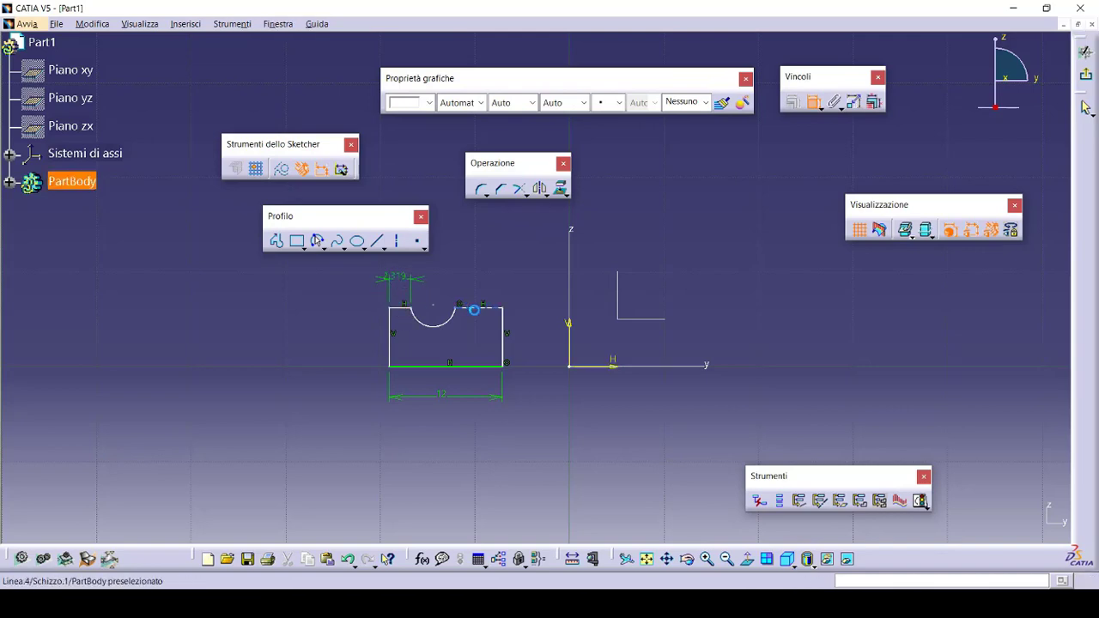
{"action": "left_click", "coordinate": [474, 310]}
{"action": "left_click", "coordinate": [472, 269]}
{"action": "left_click", "coordinate": [438, 327]}
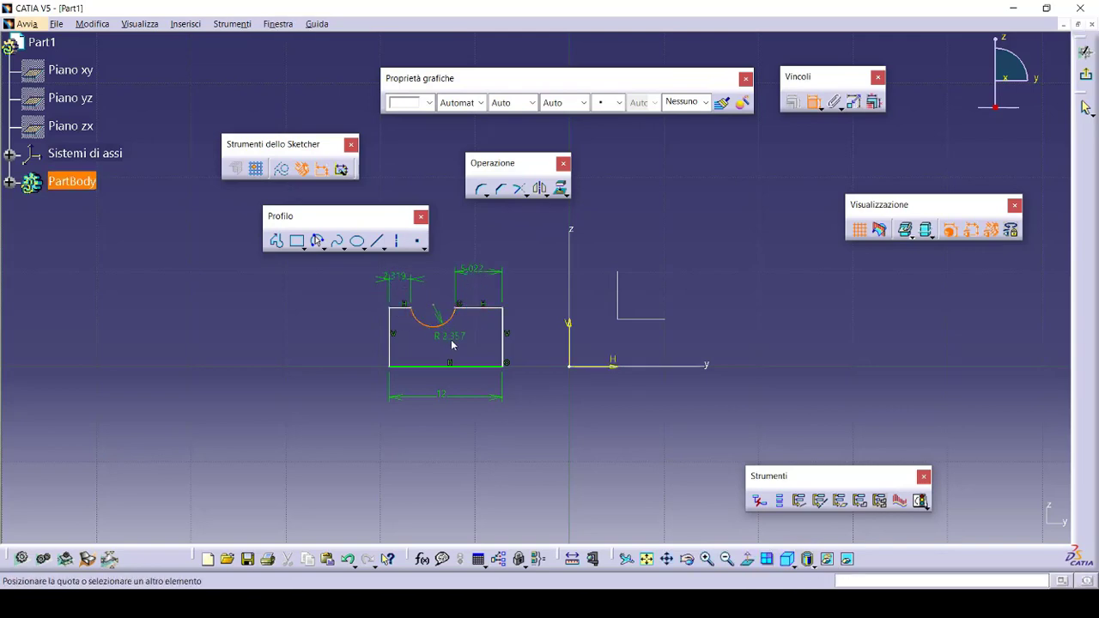
{"action": "left_click", "coordinate": [455, 345]}
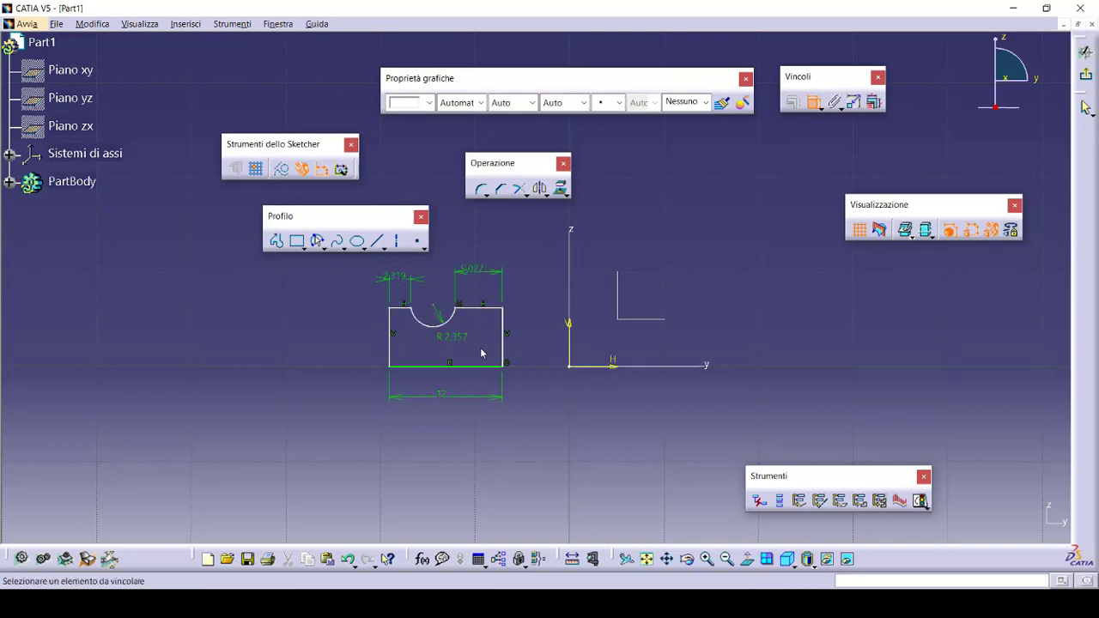
- Dimension the 6.22 height and the 7.073 offset from the vertical axis
{"action": "left_click", "coordinate": [389, 357]}
{"action": "left_click", "coordinate": [336, 344]}
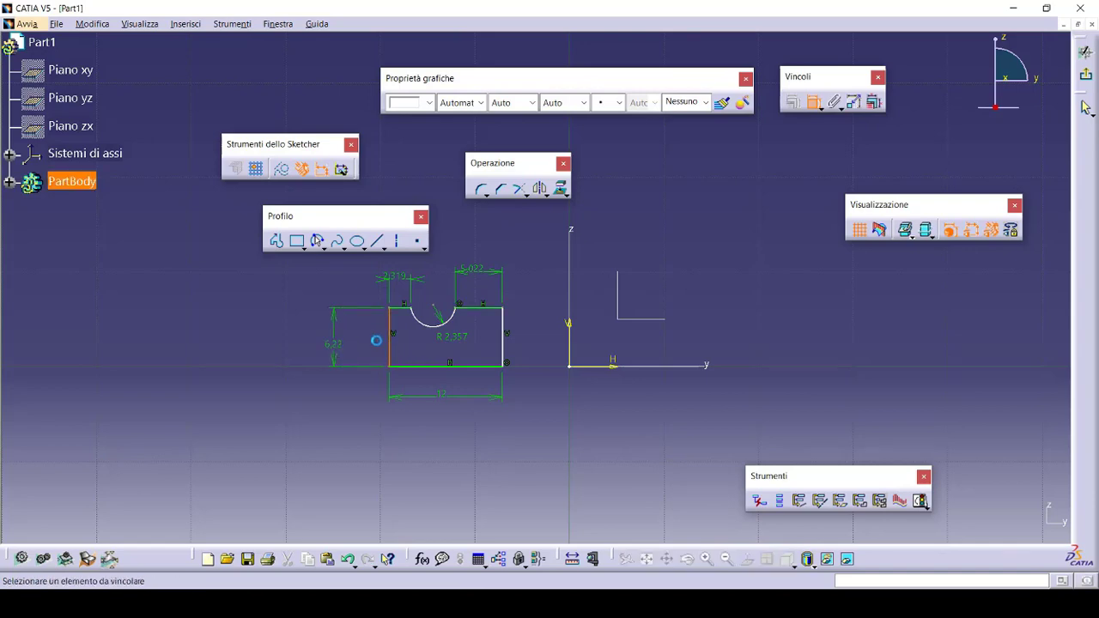
{"action": "left_click", "coordinate": [510, 315]}
{"action": "left_click", "coordinate": [568, 315]}
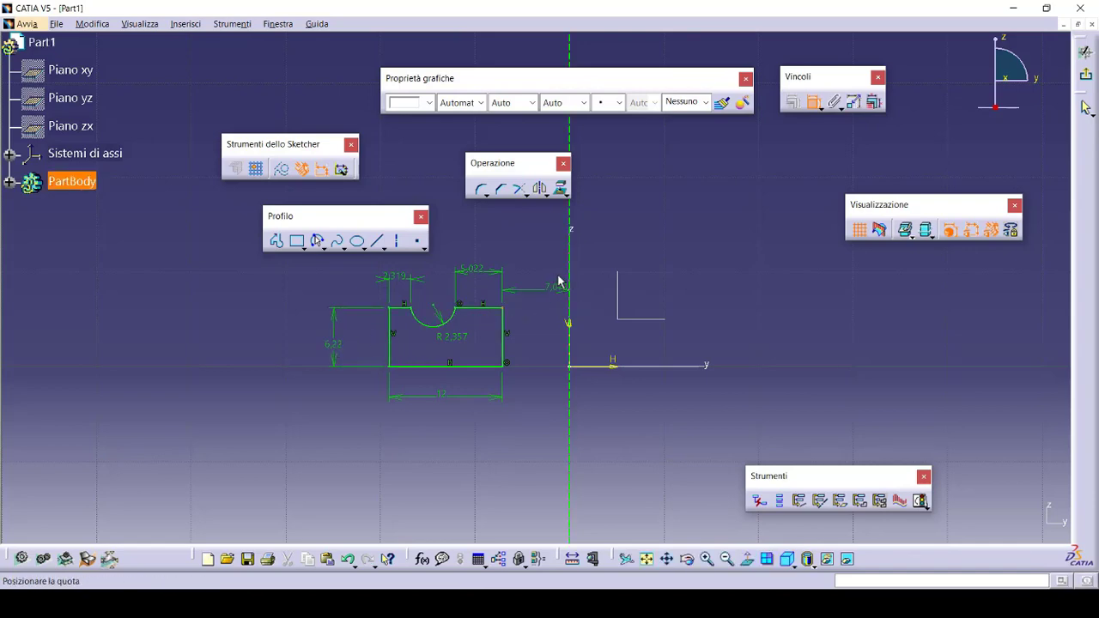
{"action": "left_click", "coordinate": [541, 313]}
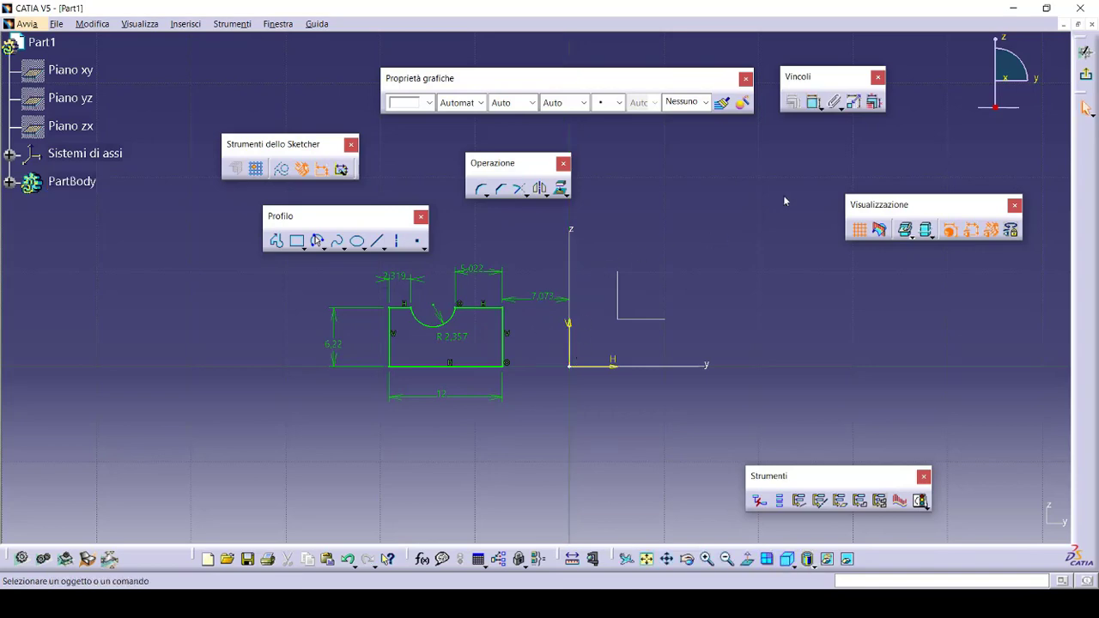
- Revise the dimensions to offset 7, height 4, radius 2.75, segments 5.2 and 2.2
{"action": "left_click", "coordinate": [874, 103]}
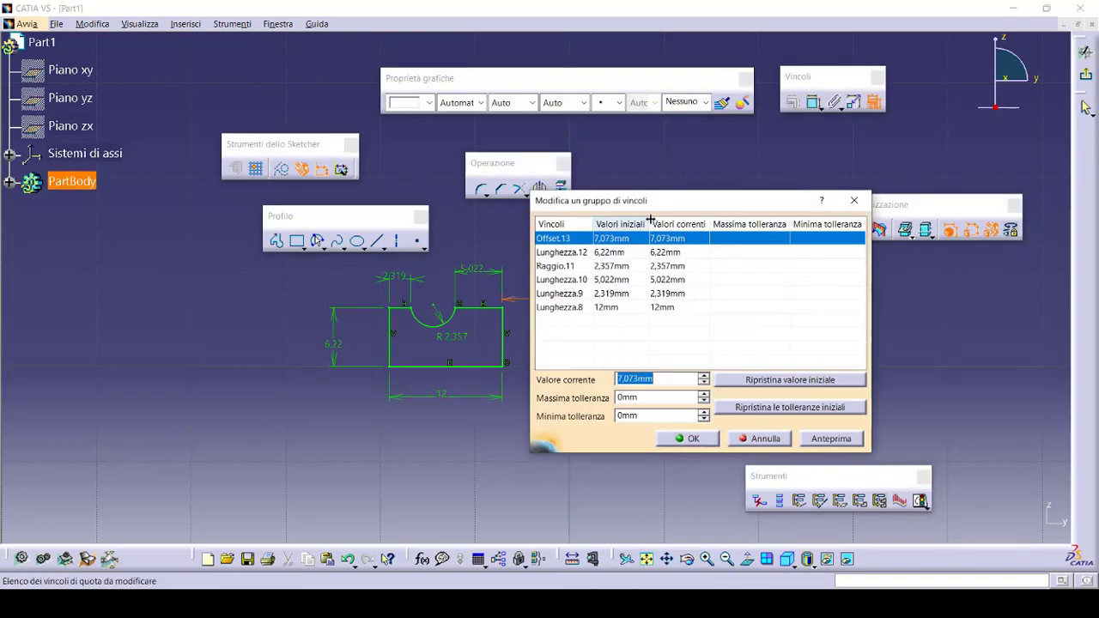
{"action": "left_click_drag", "start_coordinate": [699, 217], "coordinate": [810, 234]}
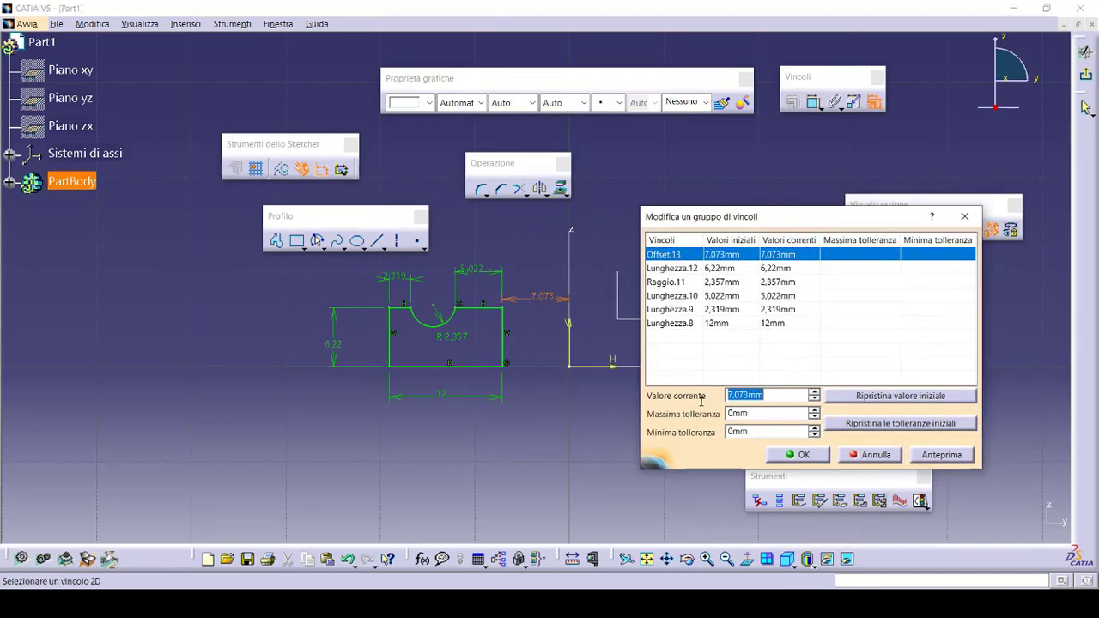
{"action": "type", "text": "7"}
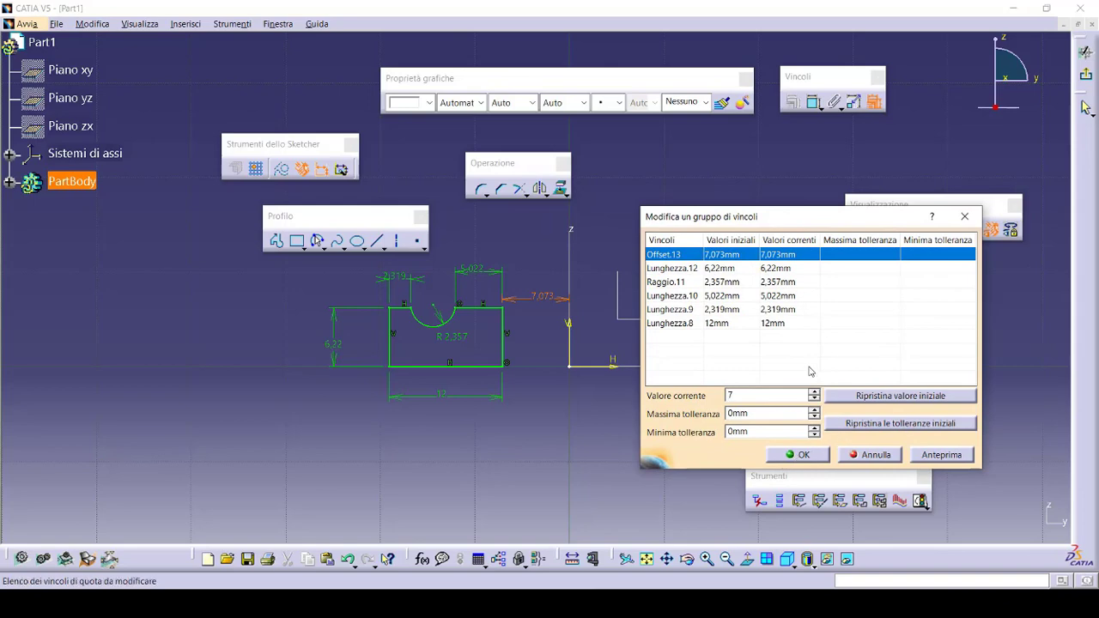
{"action": "left_click", "coordinate": [723, 269]}
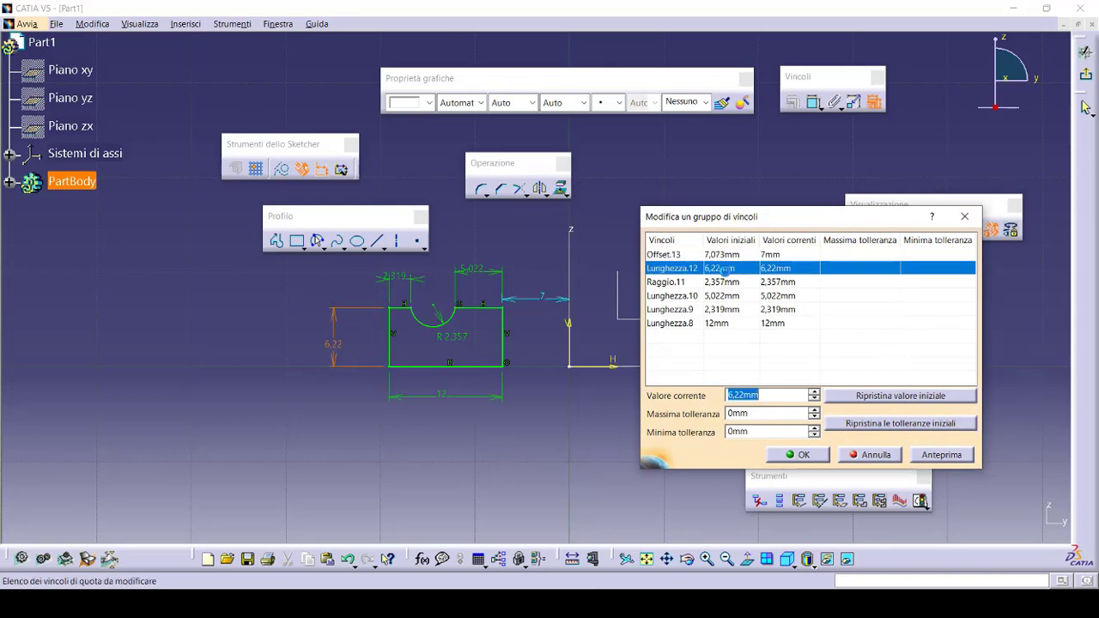
{"action": "type", "text": "4"}
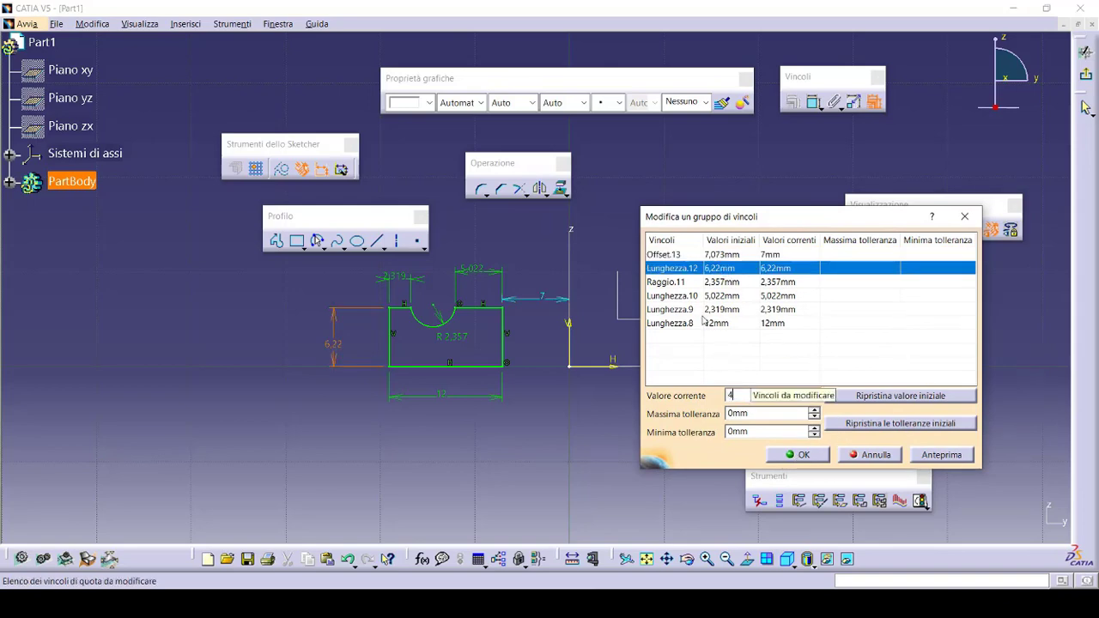
{"action": "left_click", "coordinate": [678, 282]}
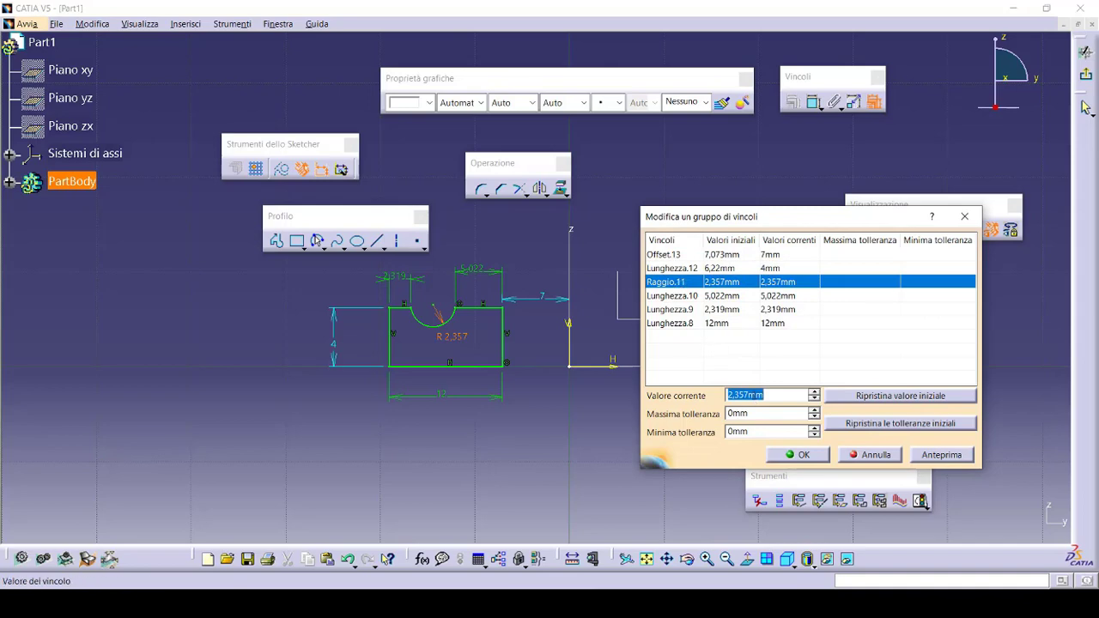
{"action": "type", "text": "2"}
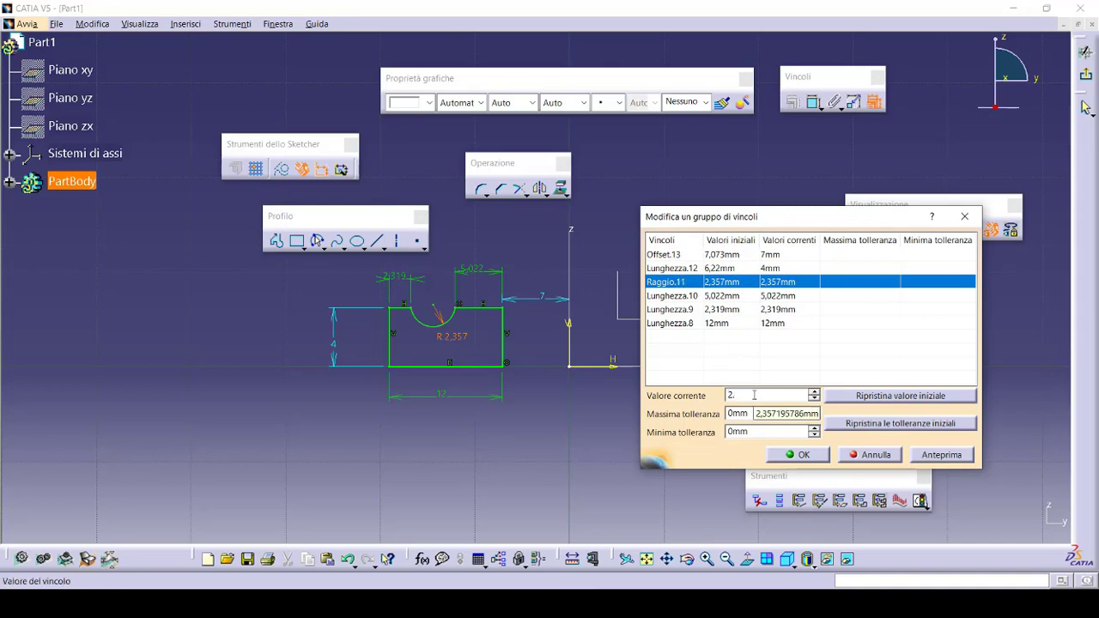
{"action": "left_click", "coordinate": [724, 296]}
{"action": "type", "text": "5.2"}
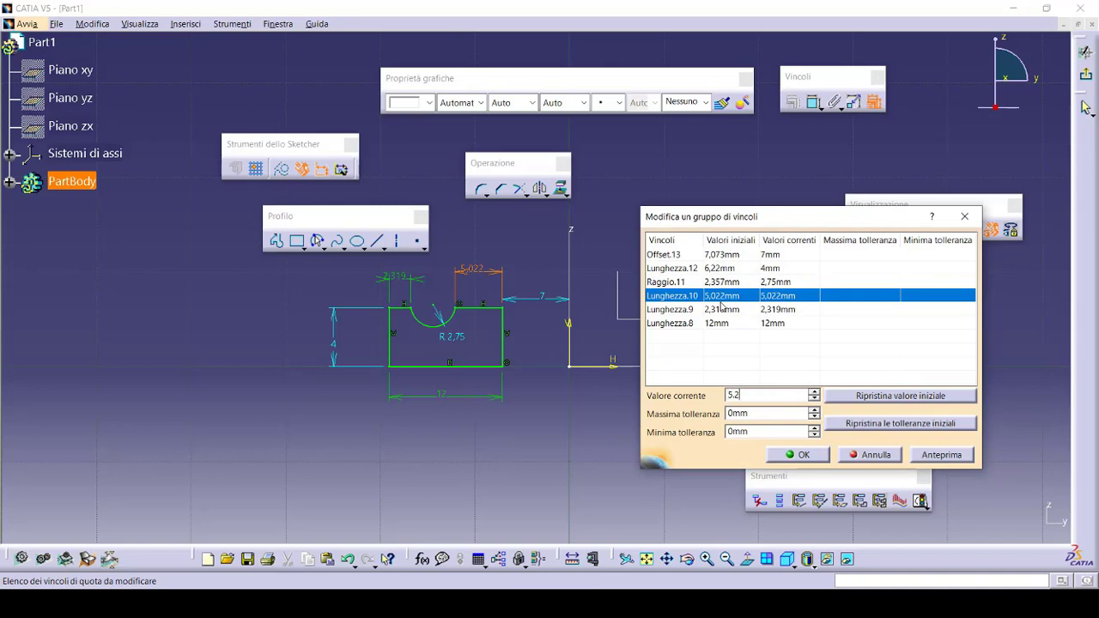
{"action": "left_click", "coordinate": [708, 309]}
{"action": "type", "text": "2.2"}
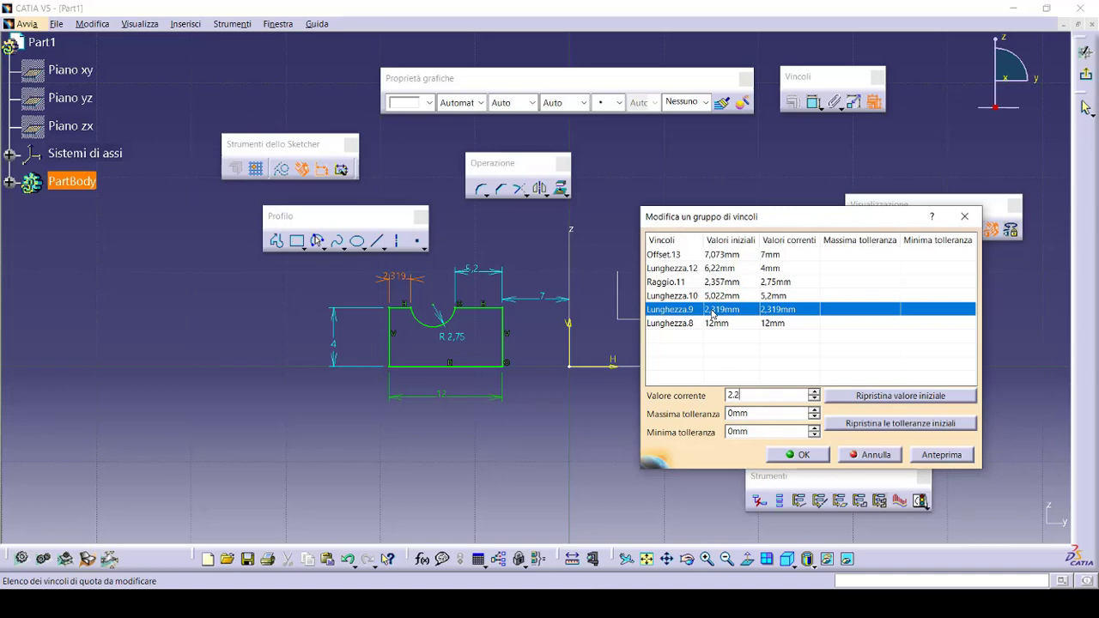
{"action": "key", "text": "Return"}
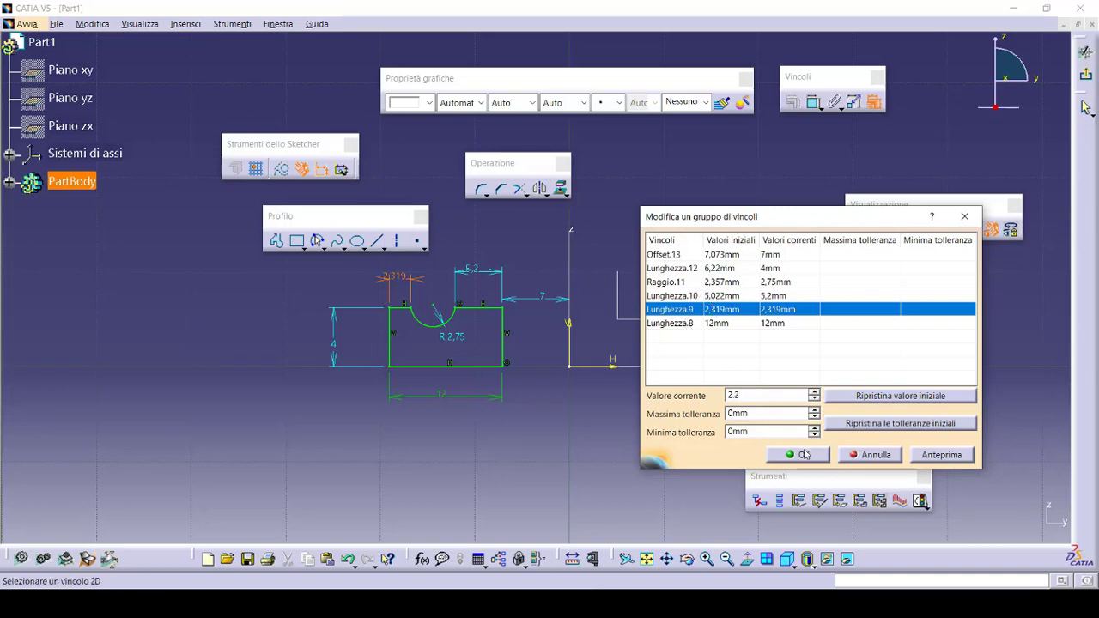
{"action": "left_click", "coordinate": [798, 455]}
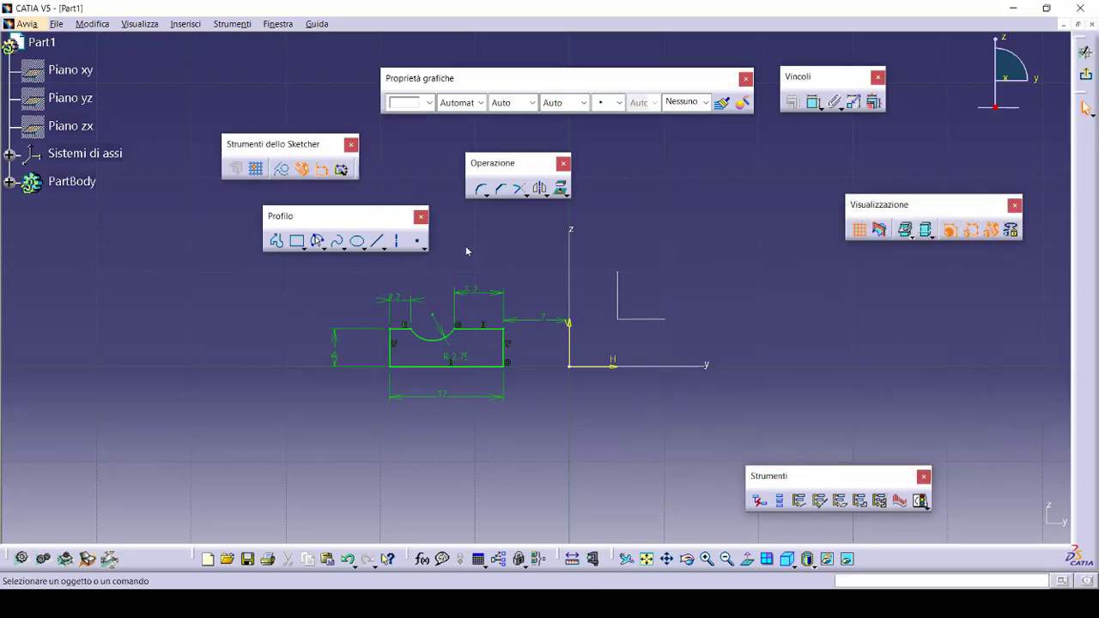
{"action": "left_click", "coordinate": [398, 242]}
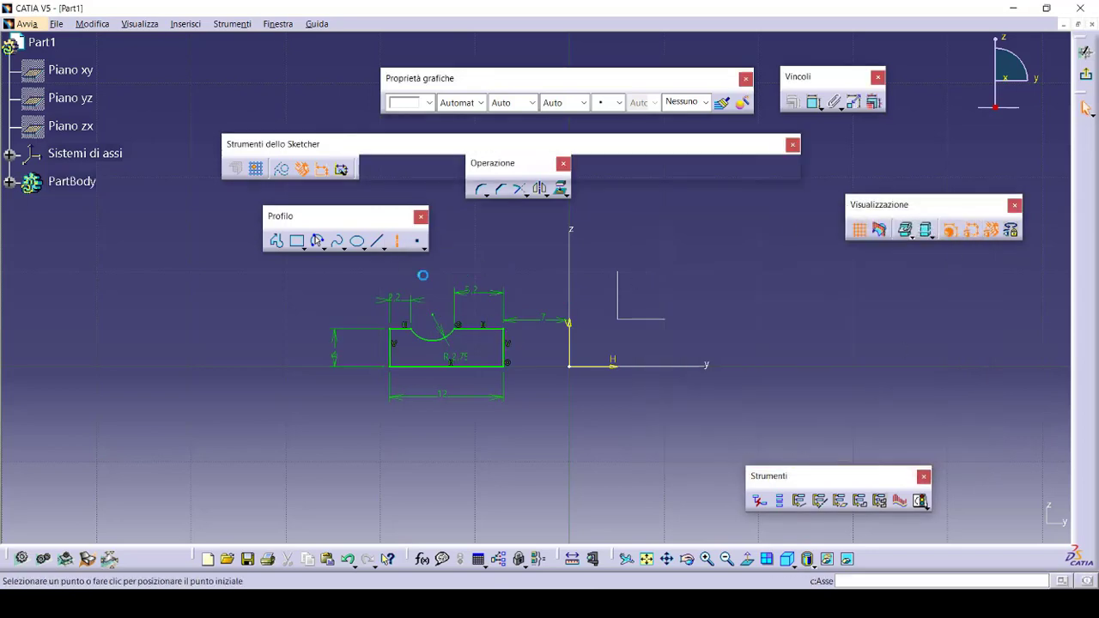
- Draw a vertical axis up from the origin and revolve the profile 360° into a ring
{"action": "left_click", "coordinate": [569, 367]}
{"action": "middle_click_drag", "start_coordinate": [580, 264], "coordinate": [592, 346]}
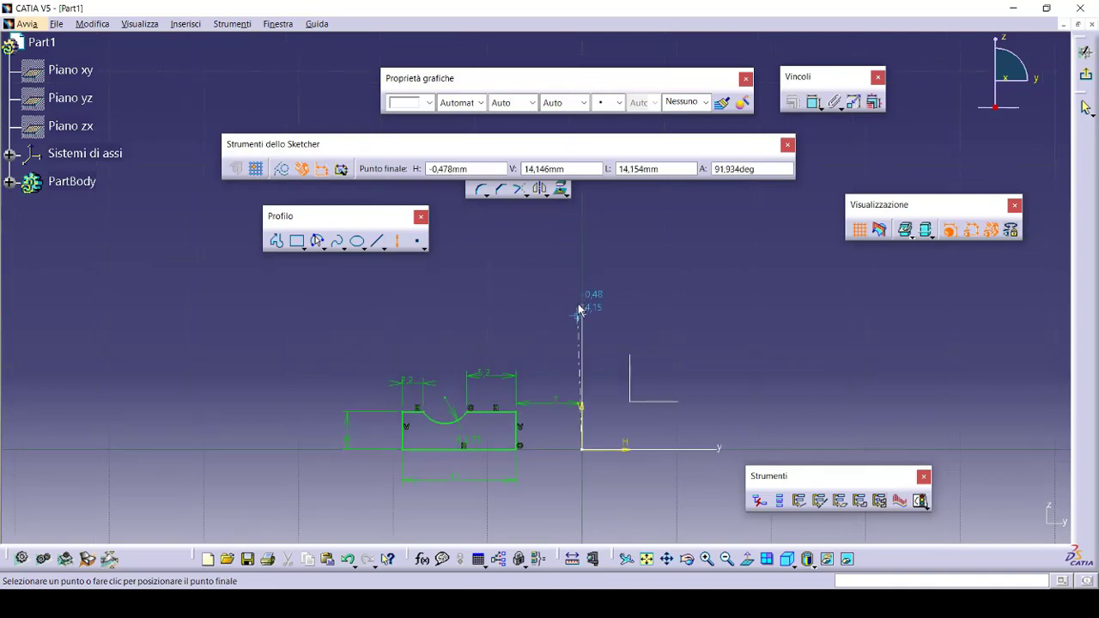
{"action": "left_click", "coordinate": [583, 260]}
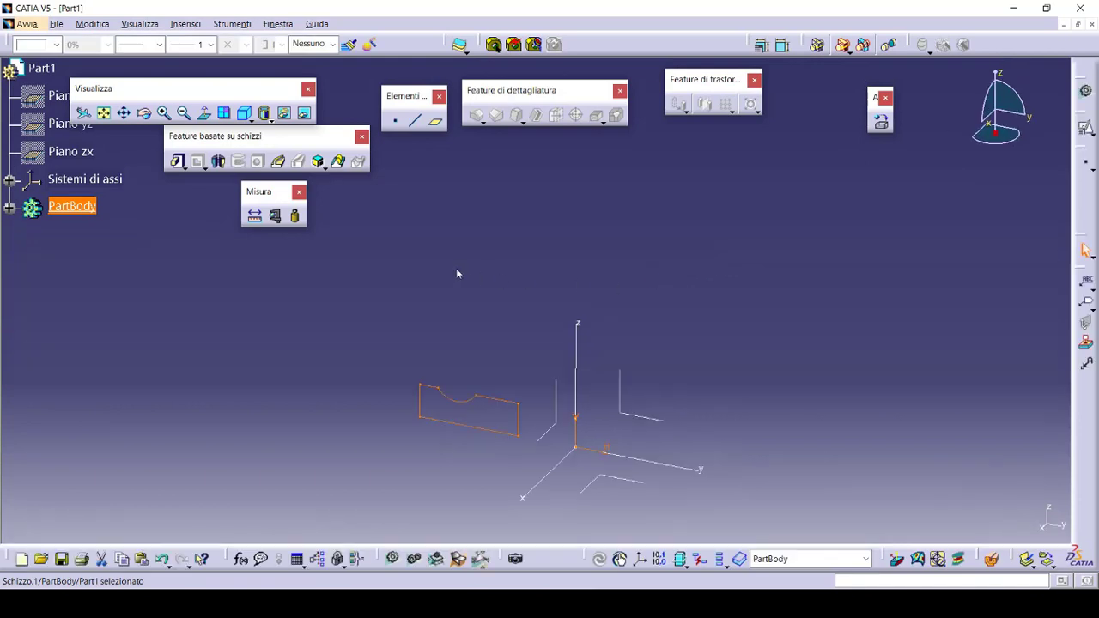
{"action": "left_click", "coordinate": [218, 161]}
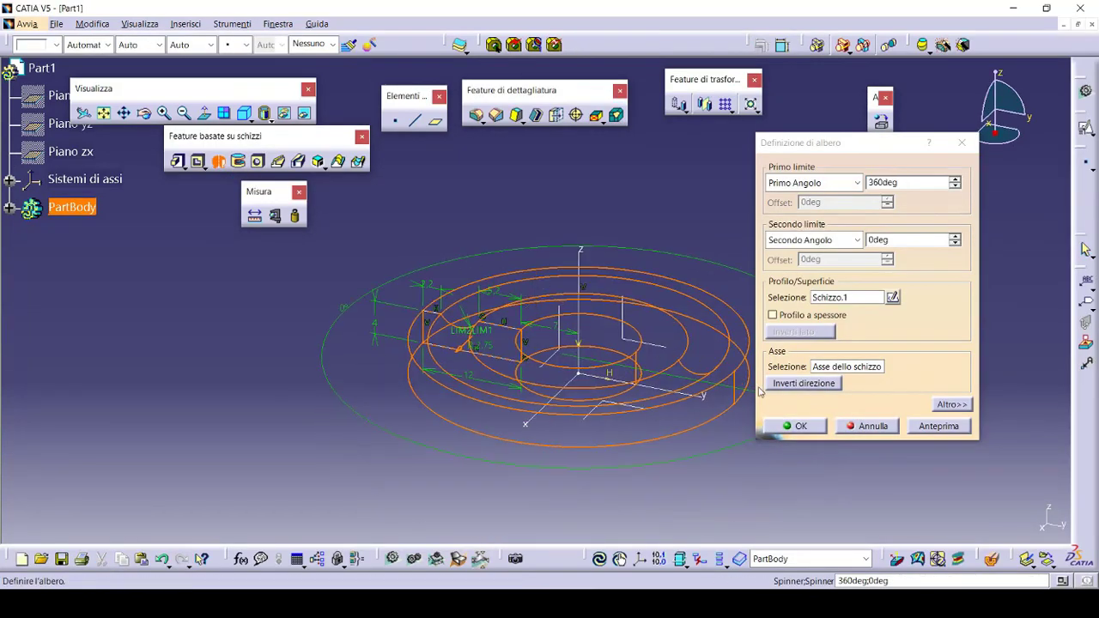
{"action": "left_click", "coordinate": [799, 427]}
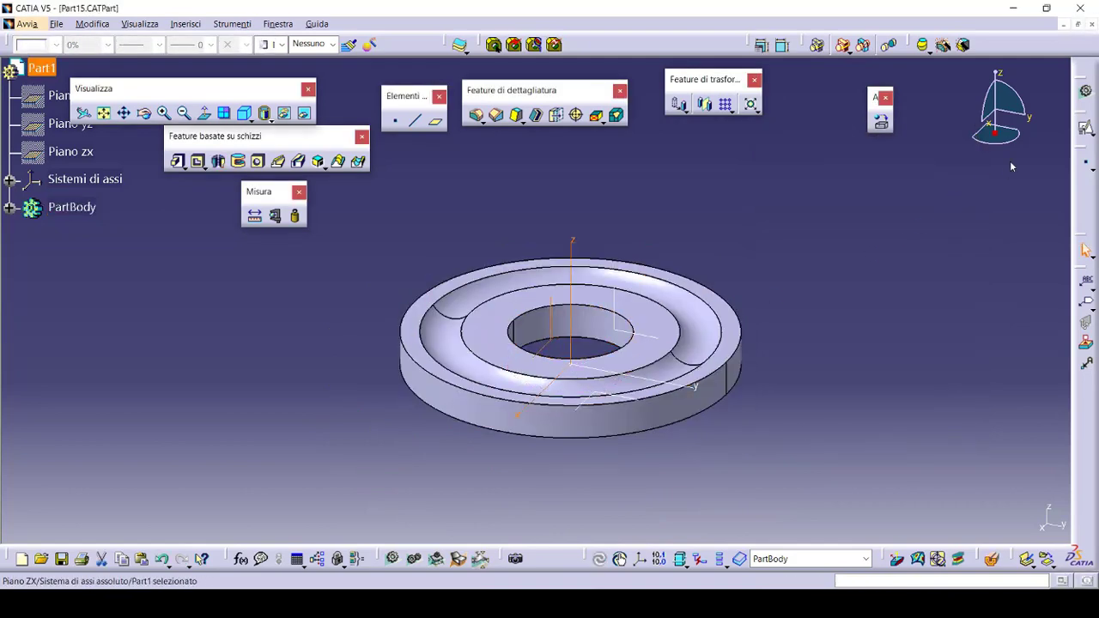
- Open a positioned sketch on the ZX plane and project the ring's bottom edge into it
{"action": "left_click", "coordinate": [1085, 250]}
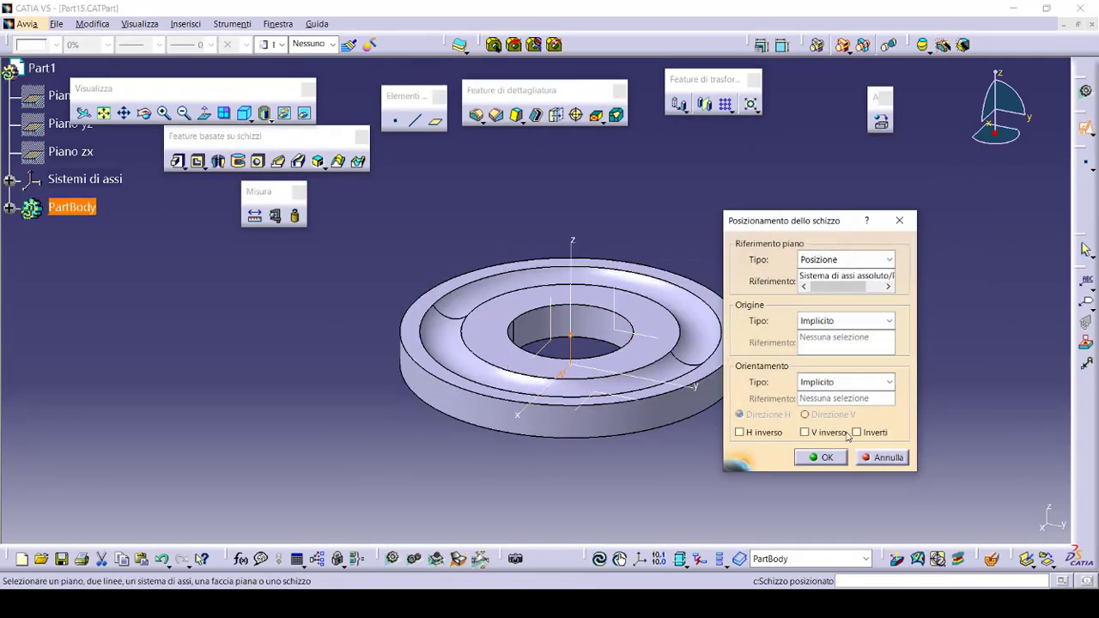
{"action": "left_click", "coordinate": [821, 457]}
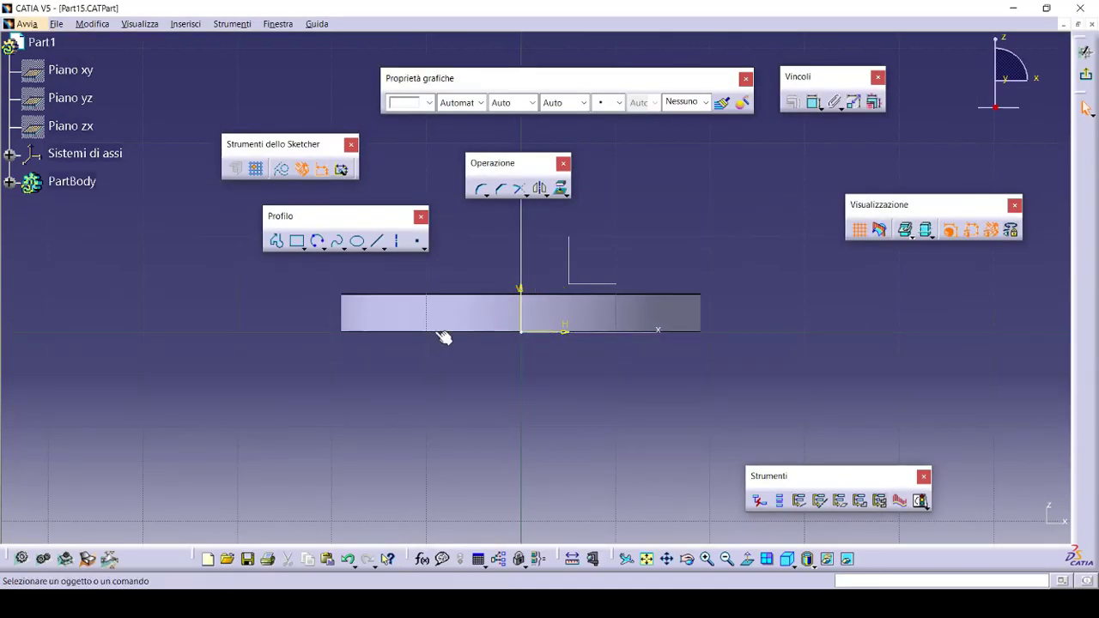
{"action": "left_click", "coordinate": [442, 334]}
{"action": "left_click", "coordinate": [560, 188]}
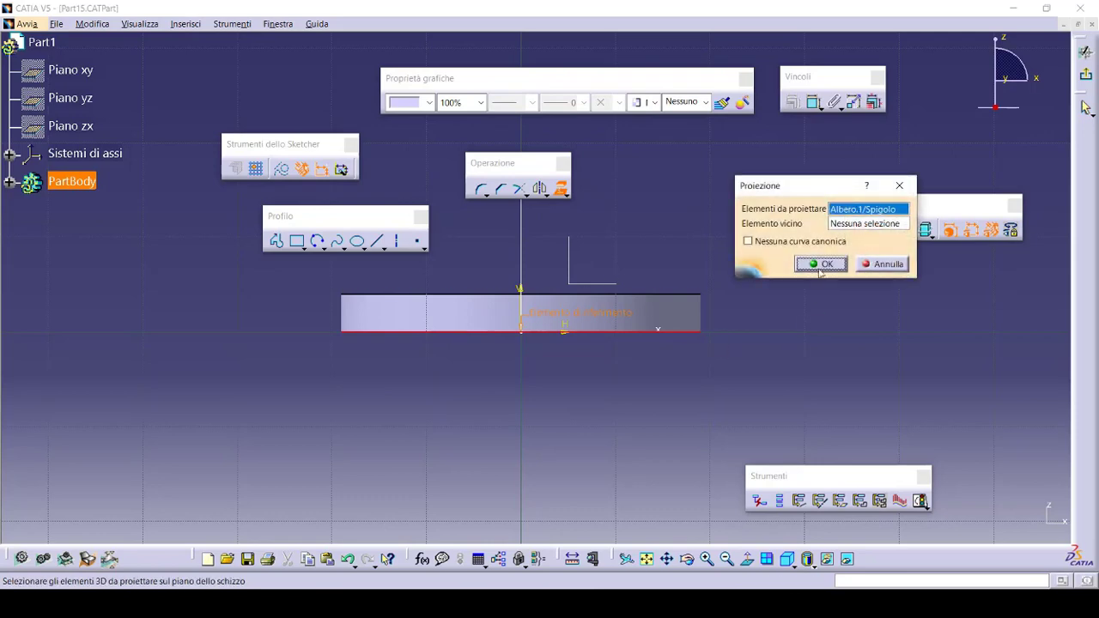
{"action": "left_click", "coordinate": [820, 266]}
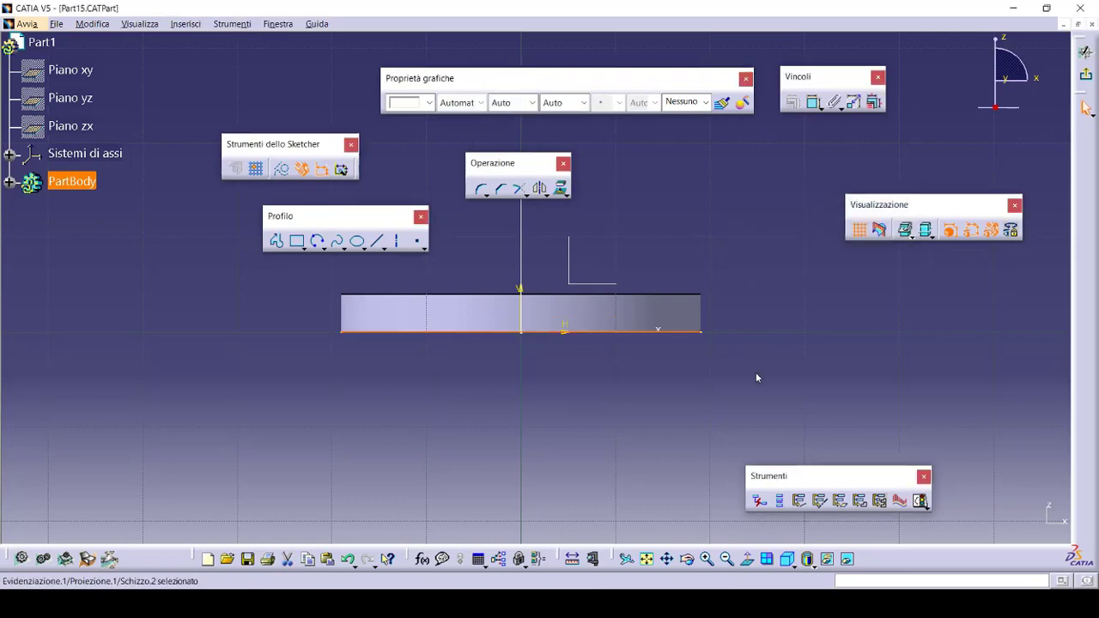
{"action": "left_click", "coordinate": [756, 378]}
{"action": "left_click", "coordinate": [418, 241]}
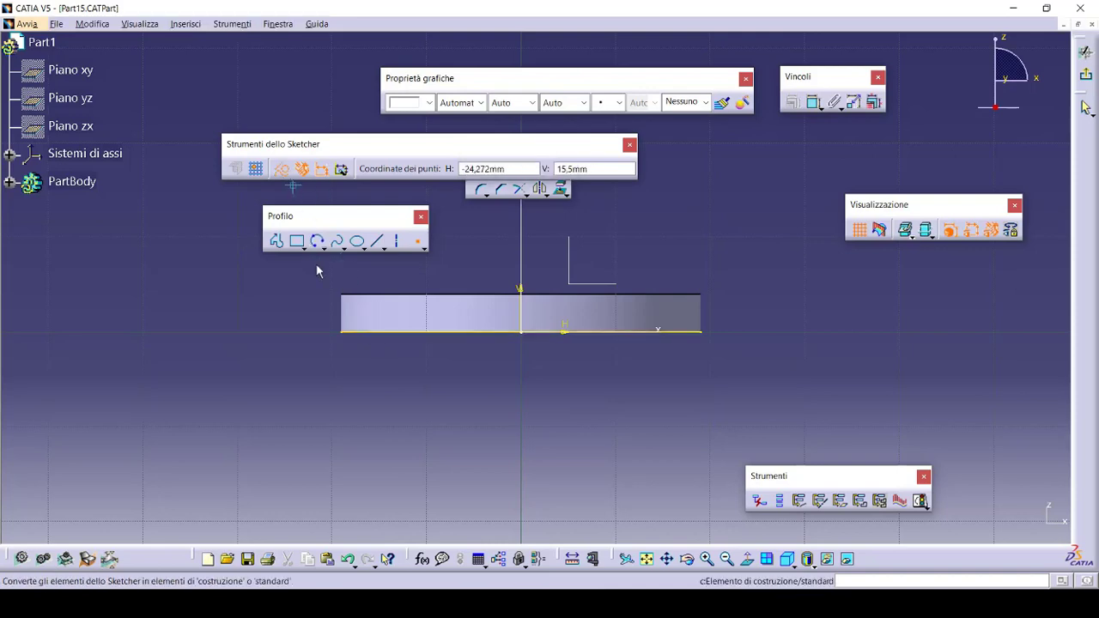
- Place two points on the projected edge, one near each end
{"action": "left_click", "coordinate": [389, 331]}
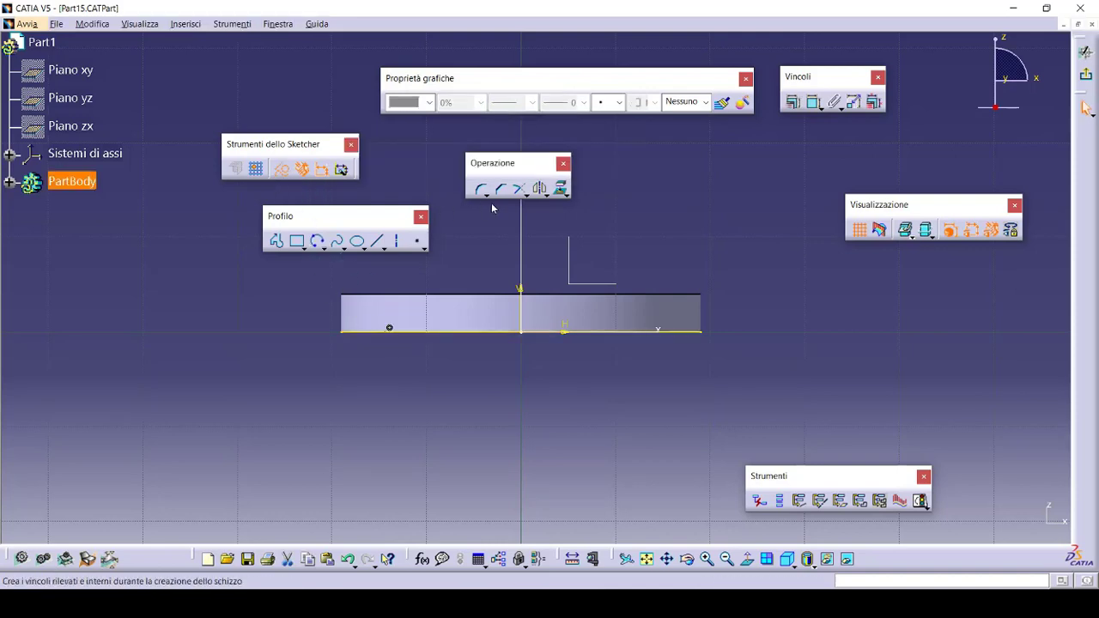
{"action": "left_click", "coordinate": [419, 242]}
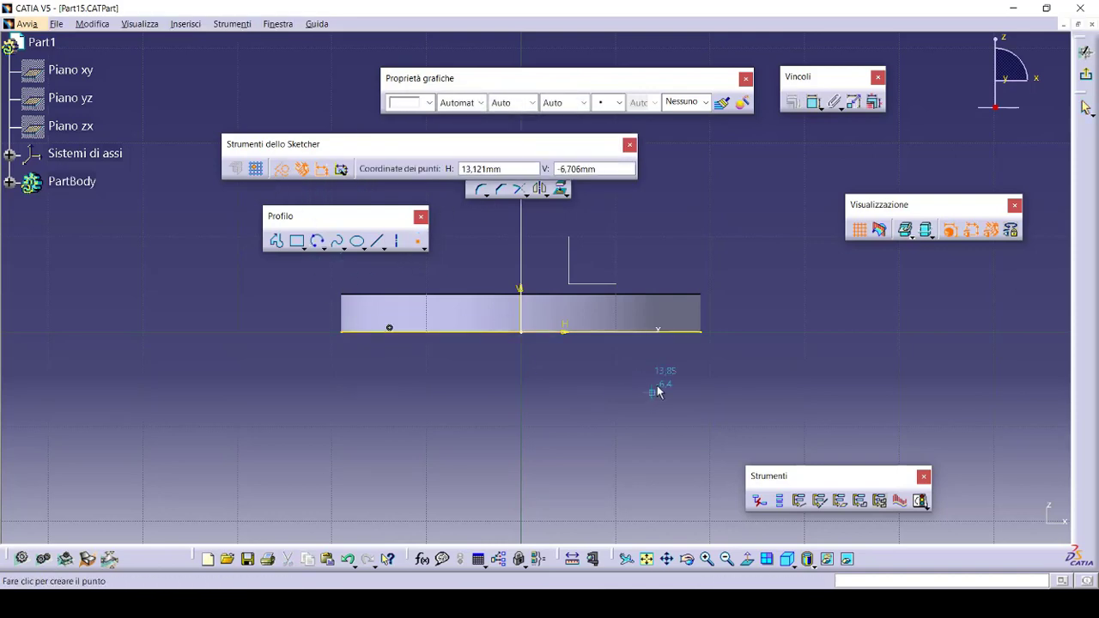
{"action": "left_click", "coordinate": [662, 330]}
{"action": "middle_click_drag", "start_coordinate": [622, 368], "coordinate": [624, 339]}
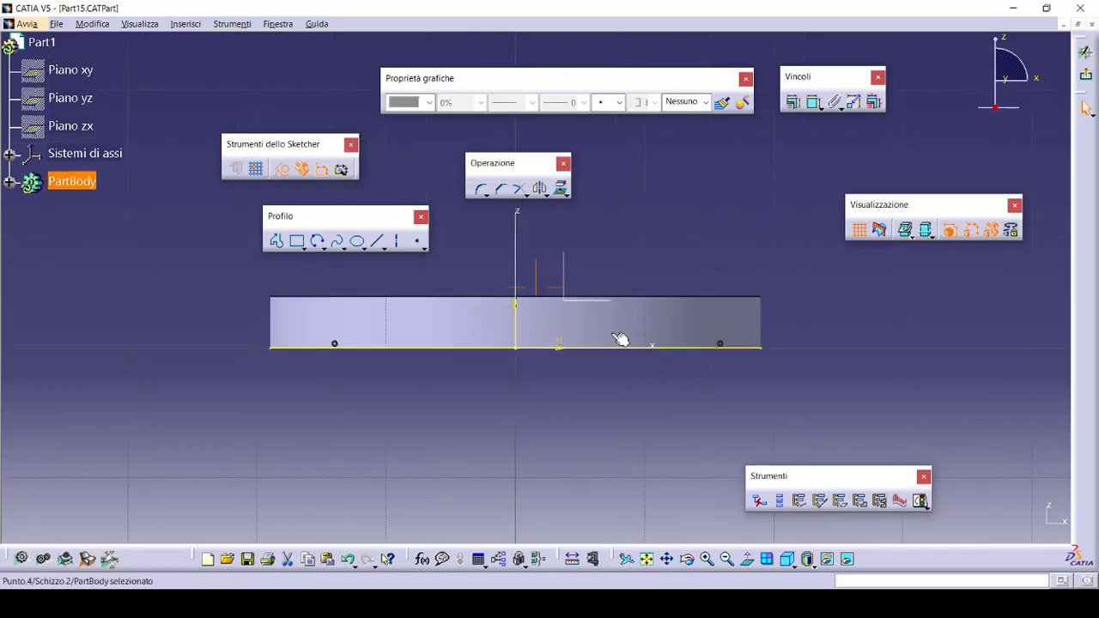
{"action": "left_click", "coordinate": [256, 168]}
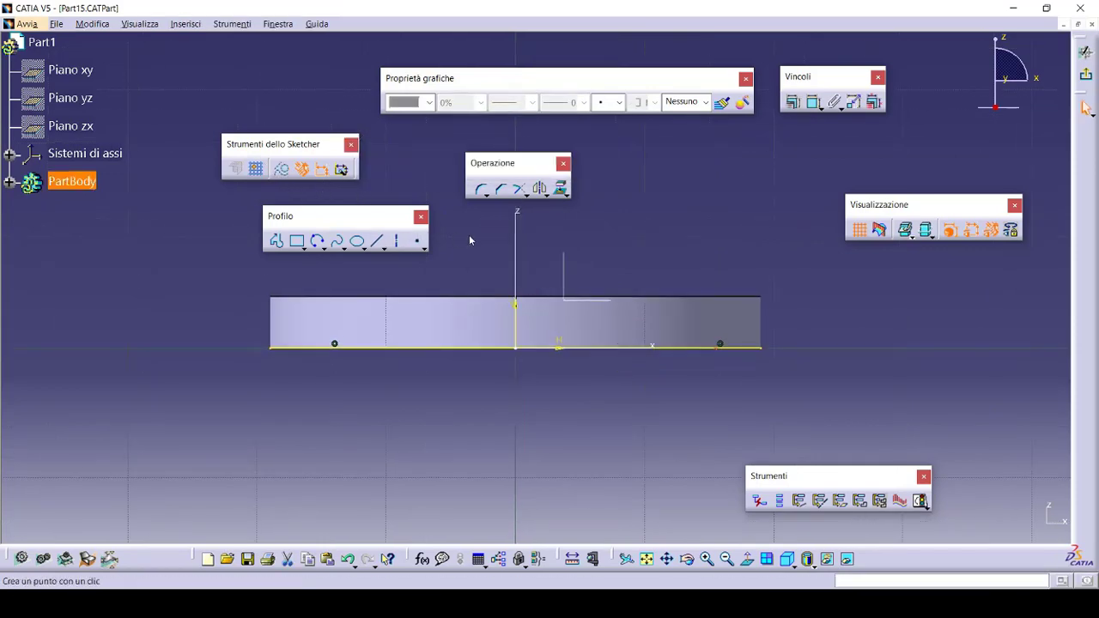
{"action": "left_click", "coordinate": [513, 220]}
{"action": "left_click", "coordinate": [721, 346]}
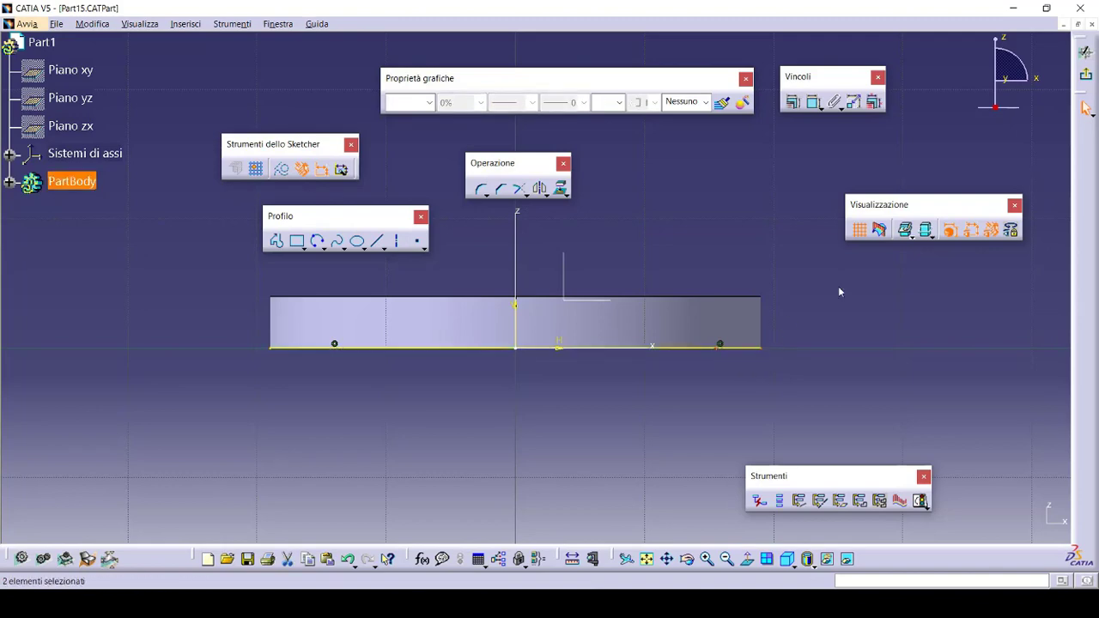
- Dimension the points from the edge ends: right point 6 mm, left point 5 mm
{"action": "left_click", "coordinate": [814, 103]}
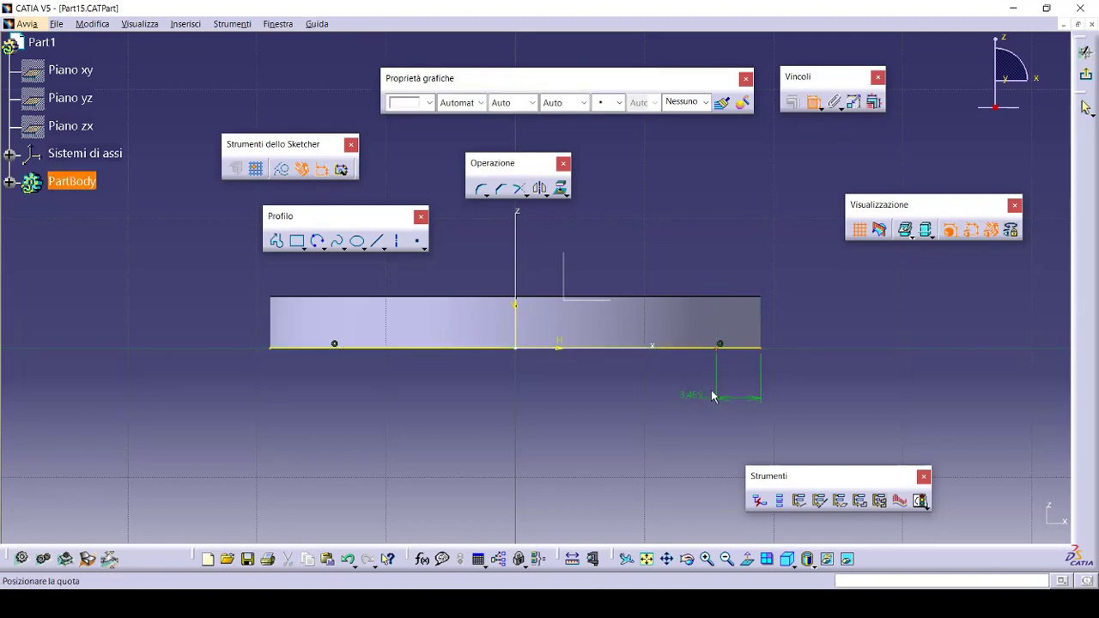
{"action": "left_click", "coordinate": [696, 393]}
{"action": "double_click", "coordinate": [697, 390]}
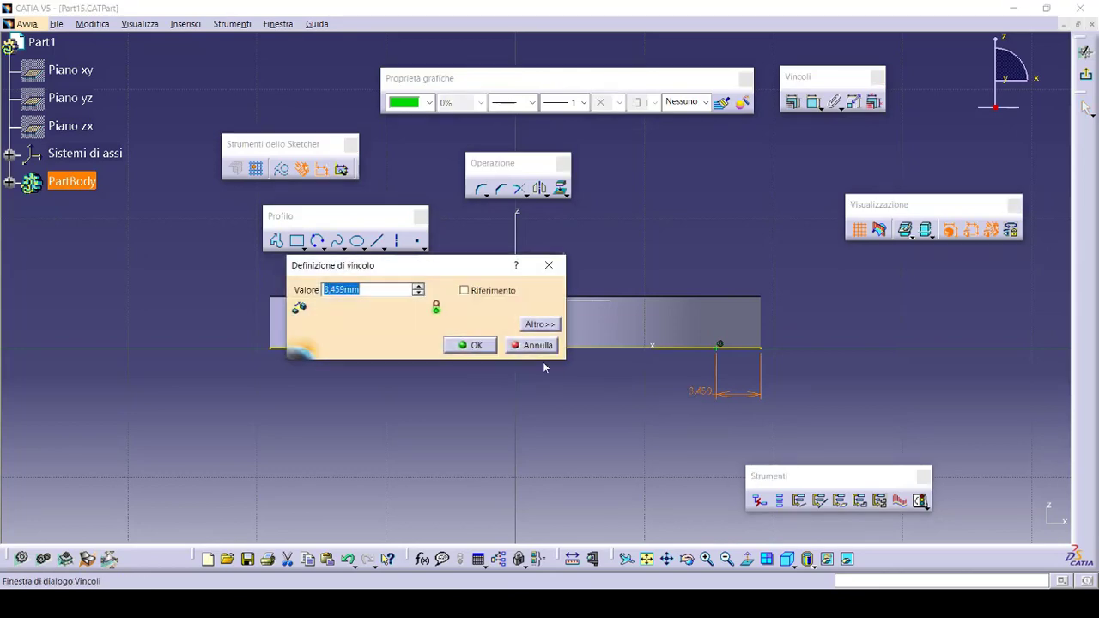
{"action": "type", "text": "6"}
{"action": "key", "text": "Return"}
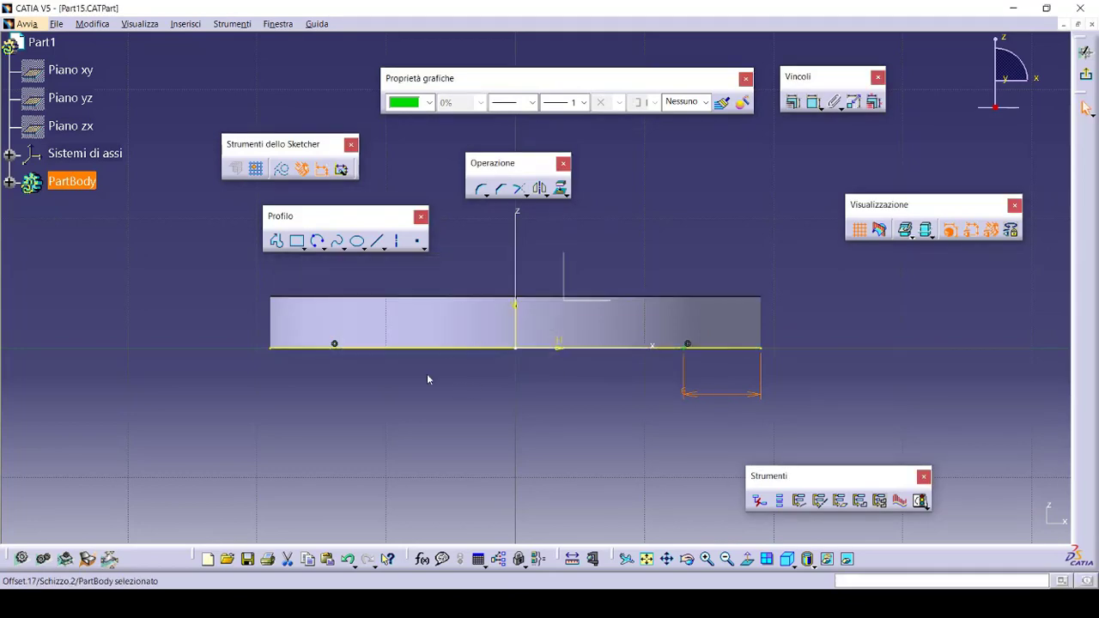
{"action": "left_click", "coordinate": [814, 103]}
{"action": "left_click", "coordinate": [324, 348]}
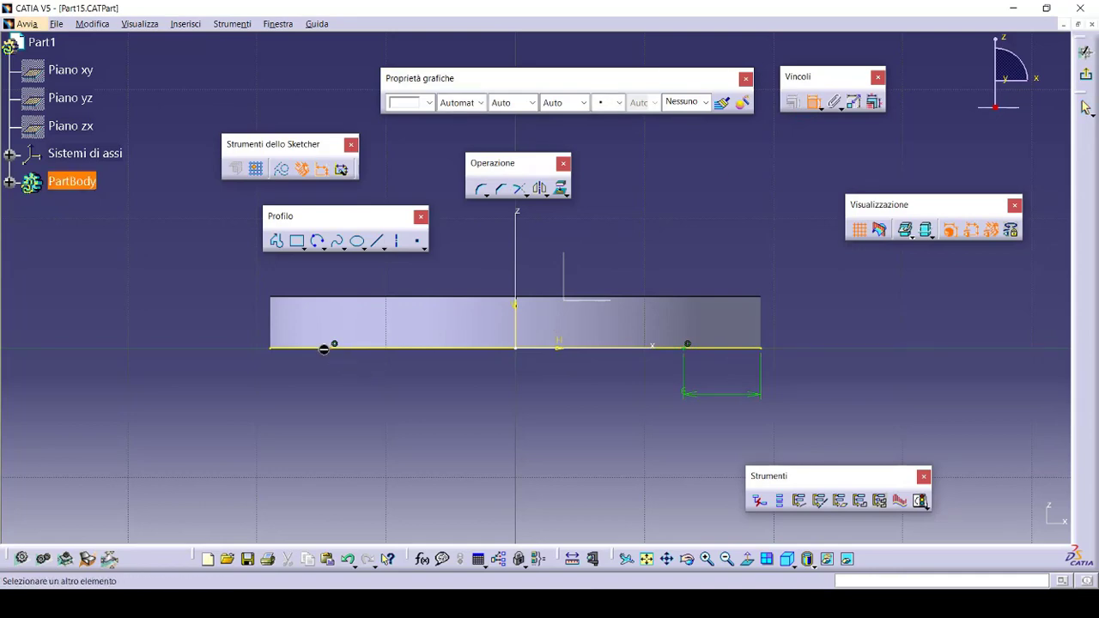
{"action": "left_click", "coordinate": [282, 377]}
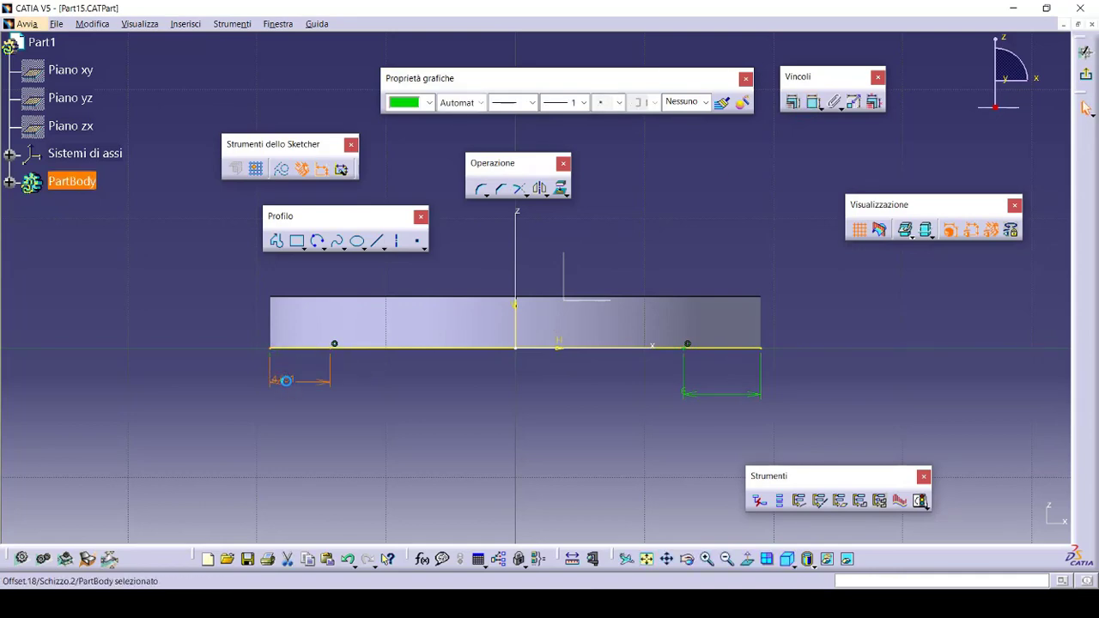
{"action": "double_click", "coordinate": [286, 381]}
{"action": "type", "text": "5"}
{"action": "left_click", "coordinate": [470, 345]}
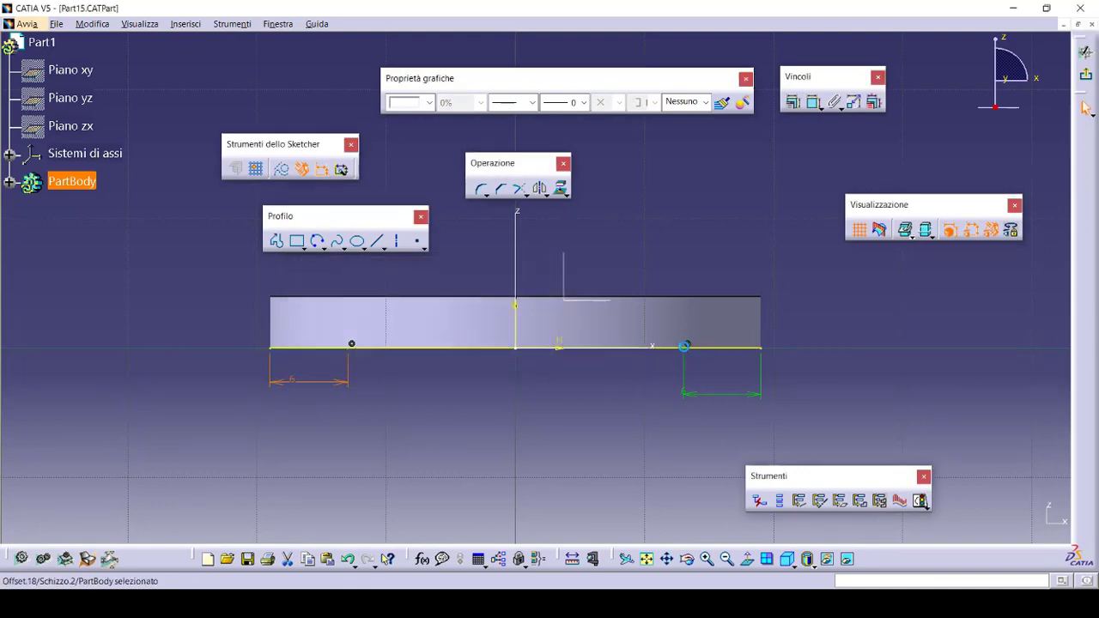
{"action": "left_click", "coordinate": [684, 346]}
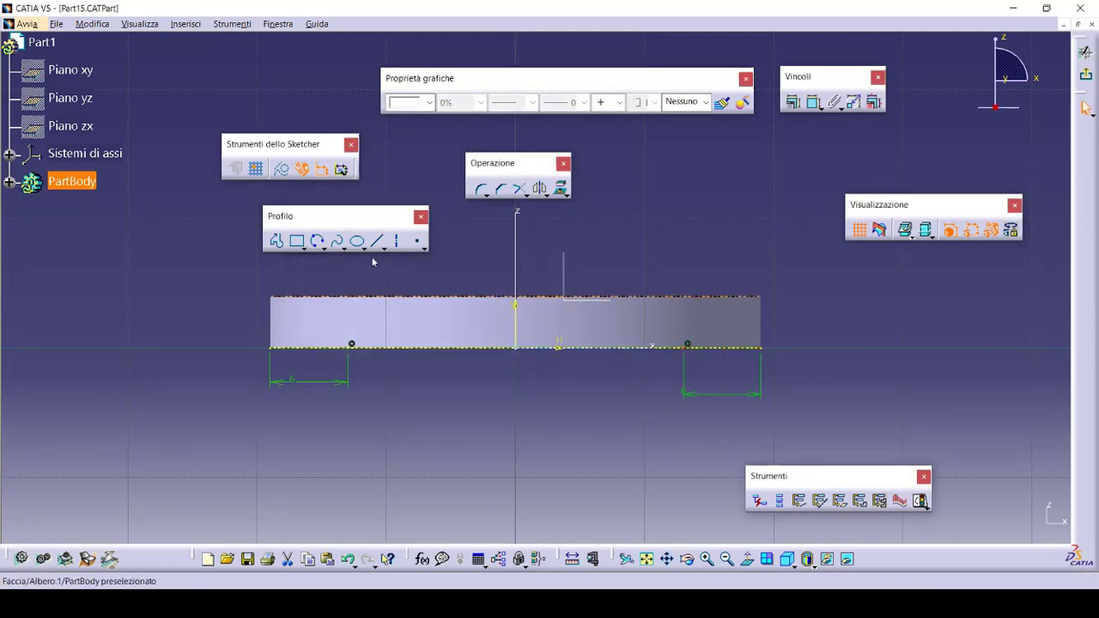
{"action": "left_click", "coordinate": [485, 388]}
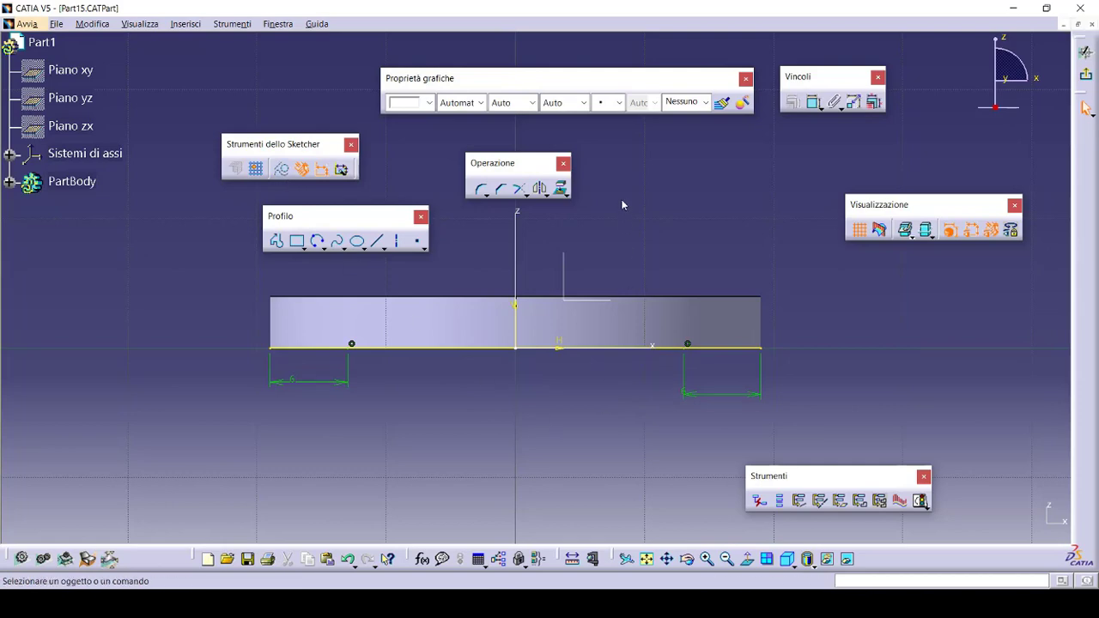
- Trim the projected bottom edge at both points, removing its outer ends
{"action": "left_click", "coordinate": [532, 187]}
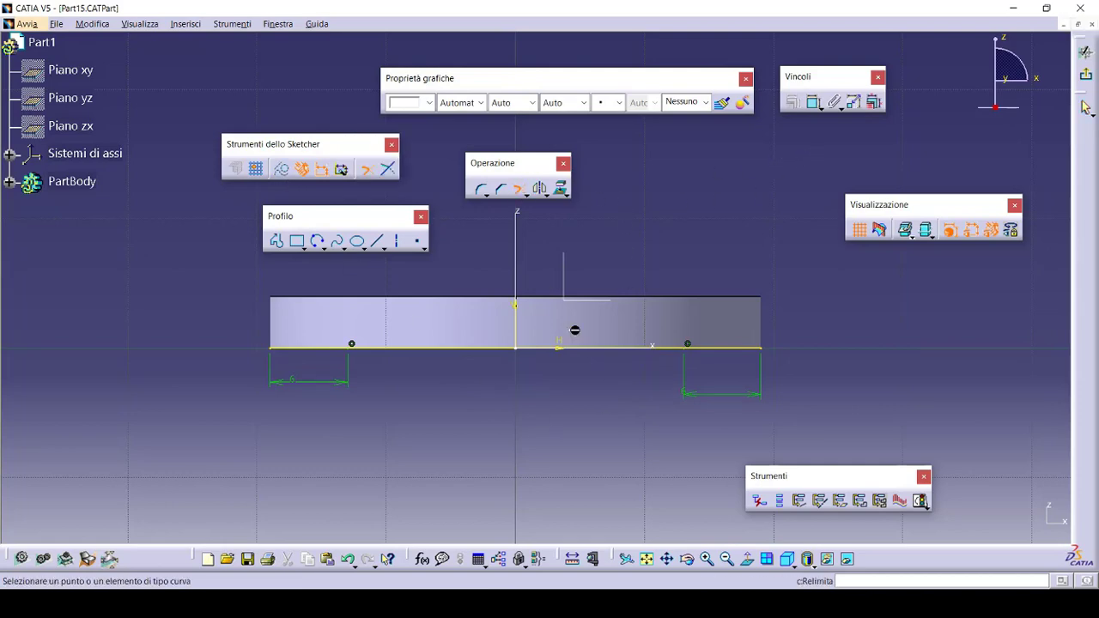
{"action": "left_click", "coordinate": [615, 349]}
{"action": "left_click", "coordinate": [692, 349]}
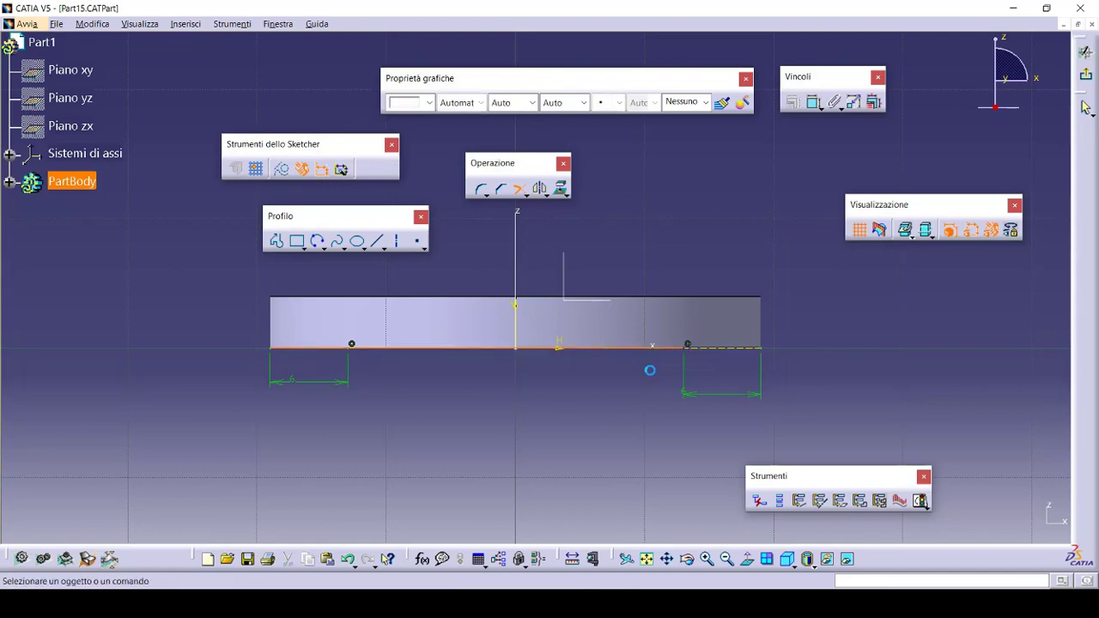
{"action": "left_click", "coordinate": [521, 190]}
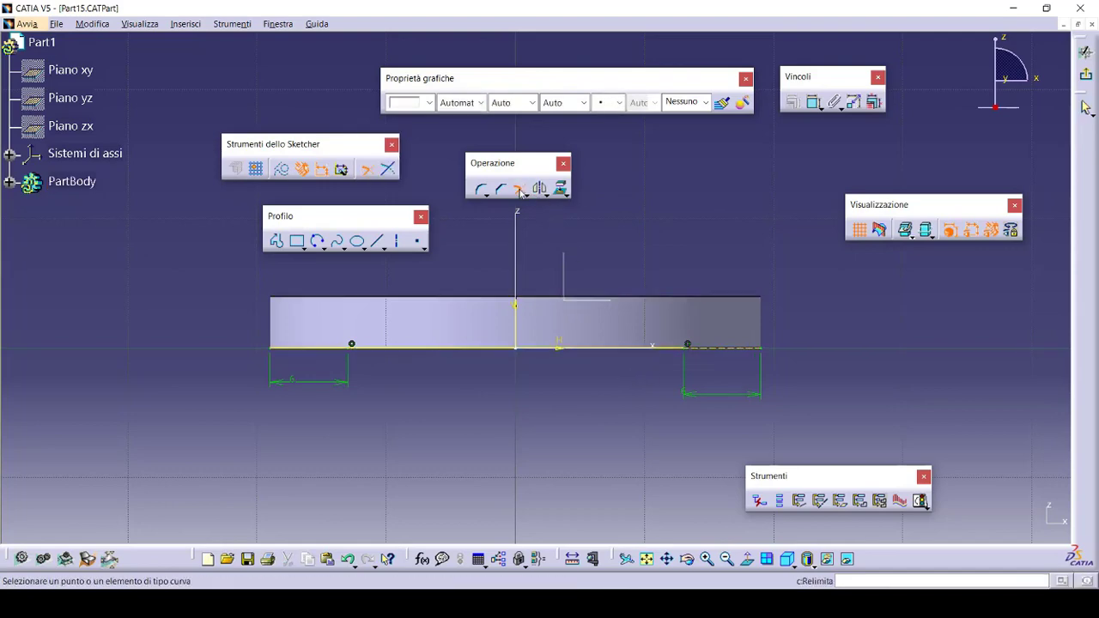
{"action": "left_click", "coordinate": [389, 348]}
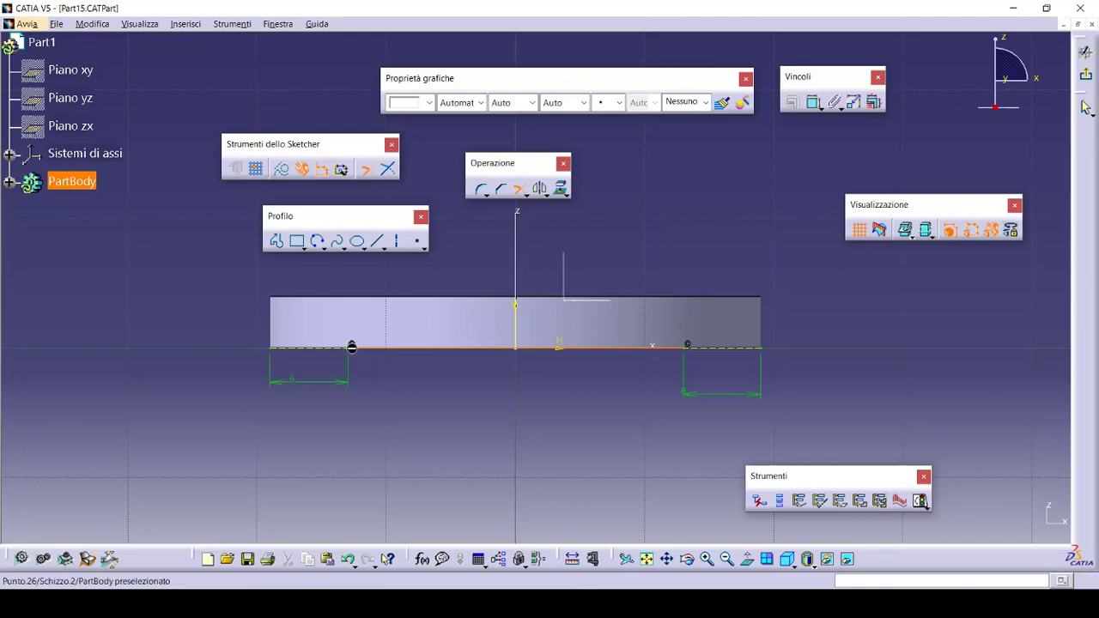
{"action": "left_click", "coordinate": [354, 350]}
{"action": "middle_click_drag", "start_coordinate": [397, 383], "coordinate": [417, 352]}
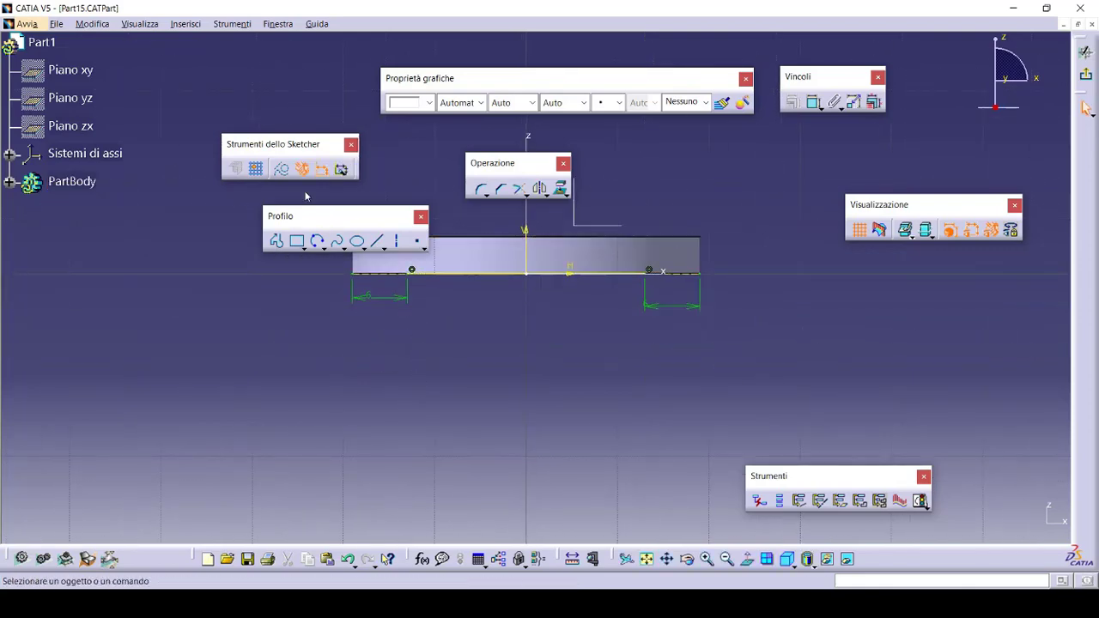
- Draw a sloped line below the profile and constrain it to a 25° angle
{"action": "left_click", "coordinate": [377, 246]}
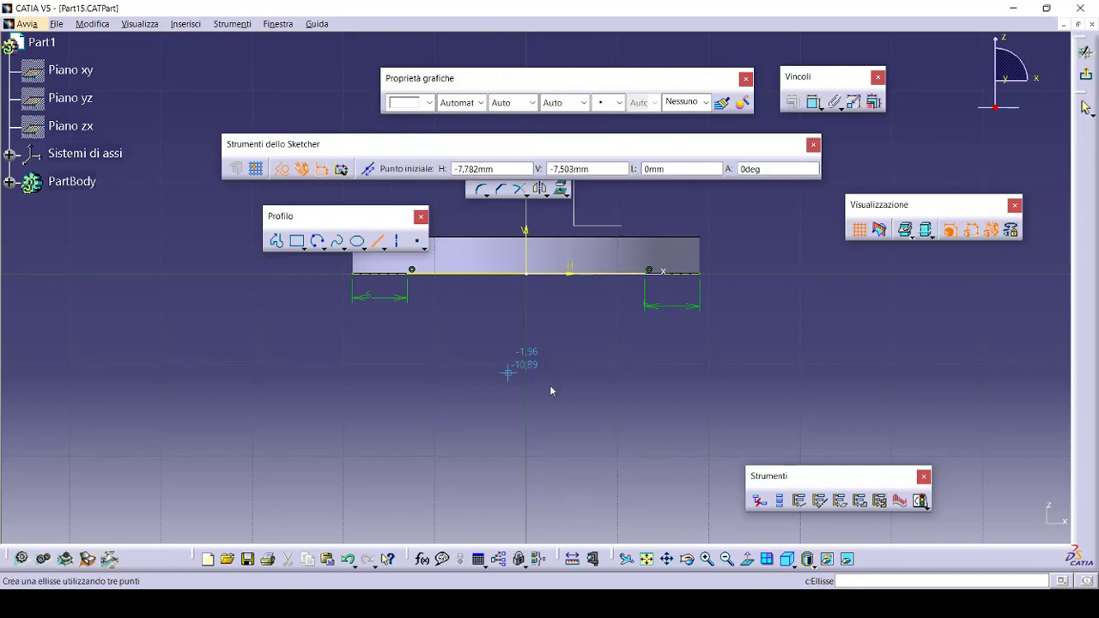
{"action": "left_click", "coordinate": [631, 389]}
{"action": "left_click", "coordinate": [416, 467]}
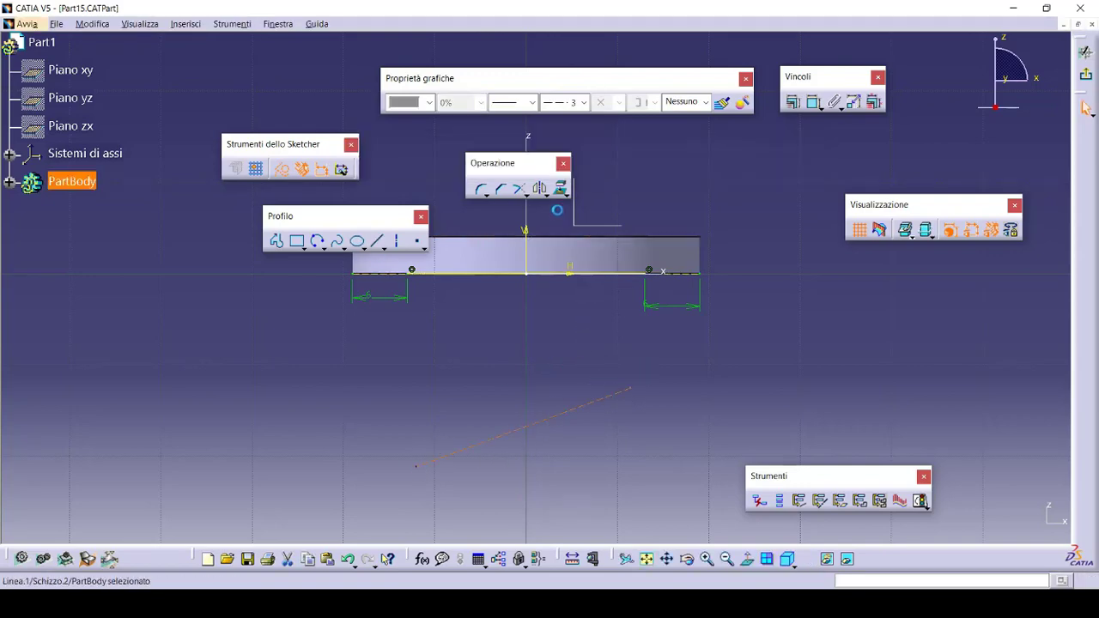
{"action": "left_click", "coordinate": [813, 102]}
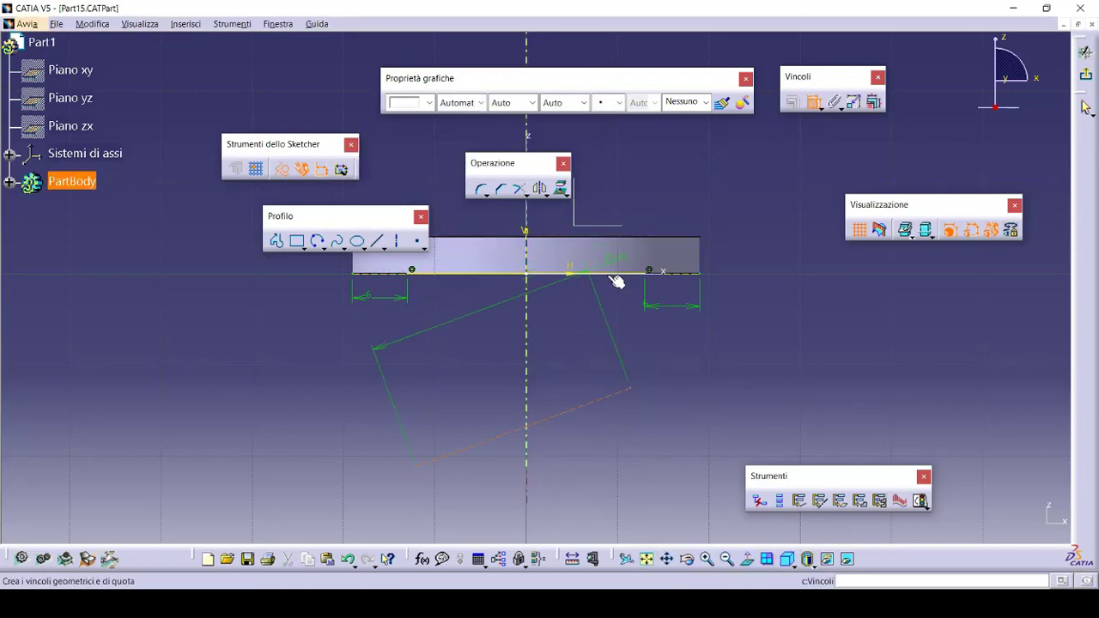
{"action": "left_click", "coordinate": [609, 275]}
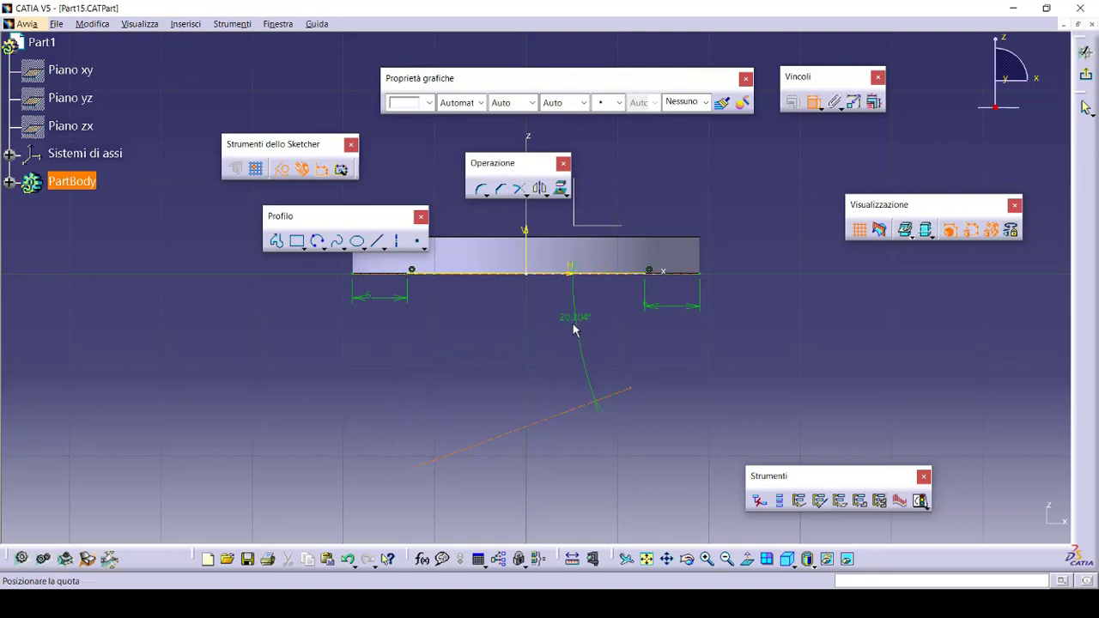
{"action": "left_click", "coordinate": [574, 329]}
{"action": "double_click", "coordinate": [575, 318]}
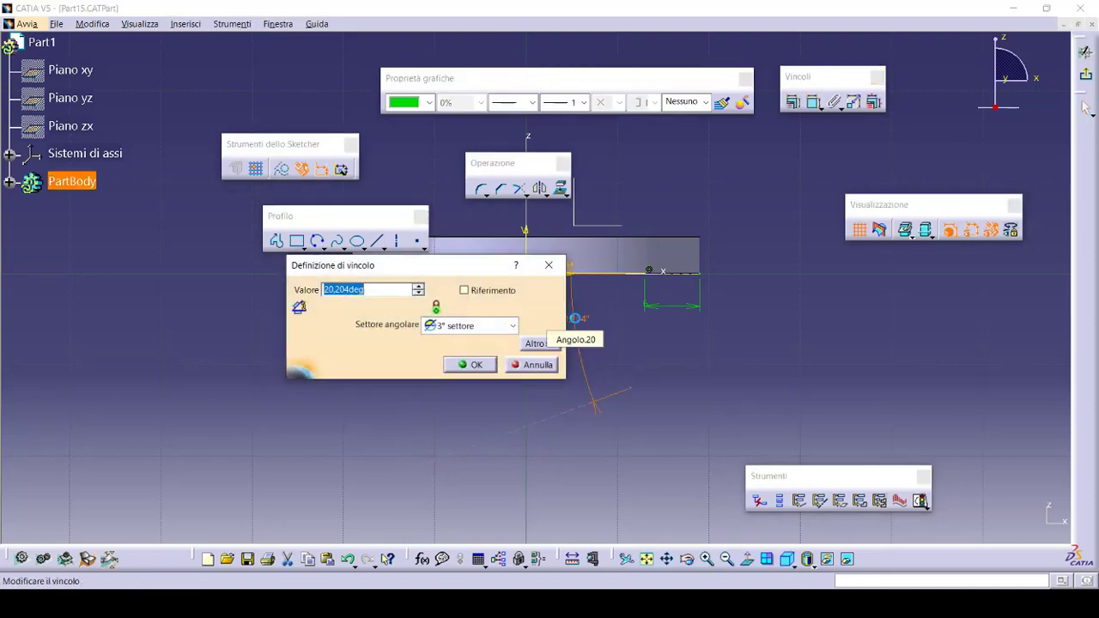
{"action": "left_click", "coordinate": [477, 366]}
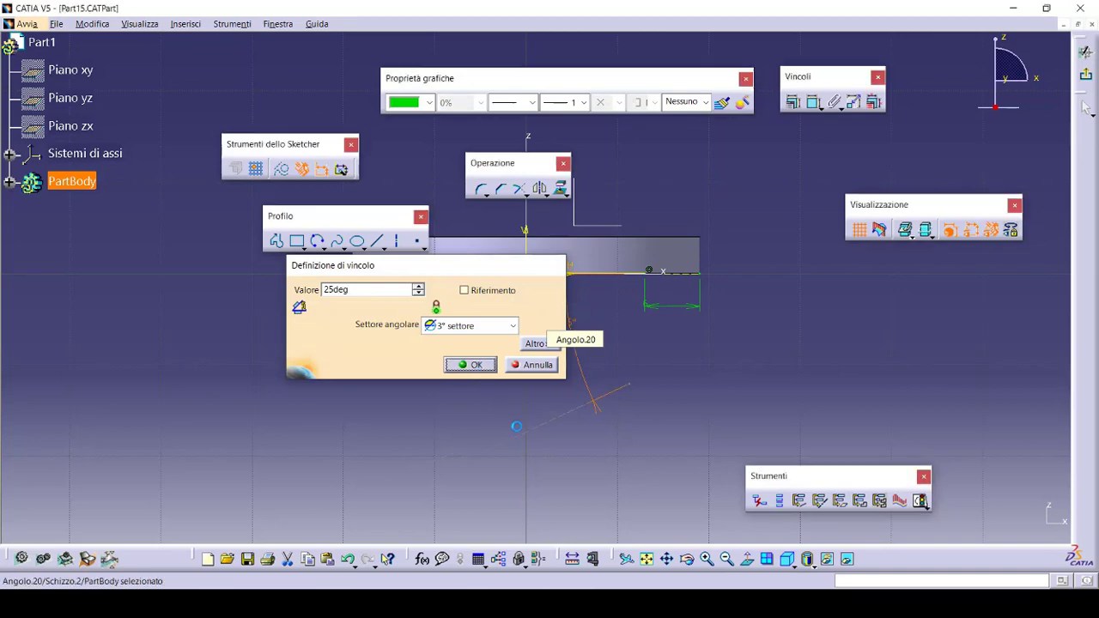
- Give the sloped line a 24 mm horizontal span dimension
{"action": "left_click", "coordinate": [807, 108]}
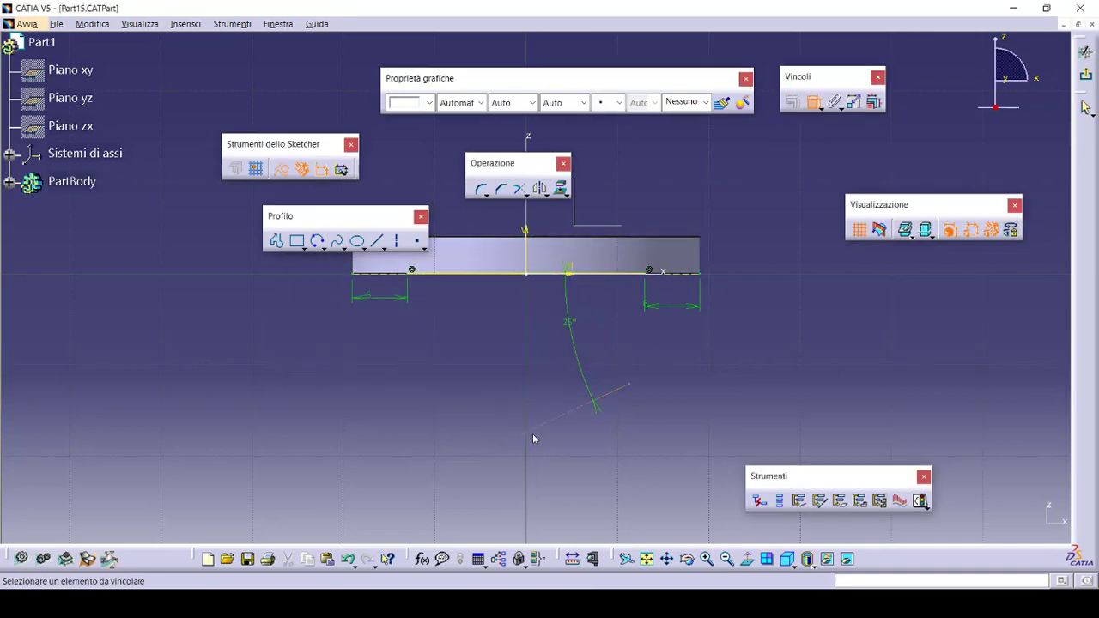
{"action": "left_click", "coordinate": [533, 431]}
{"action": "right_click", "coordinate": [547, 467]}
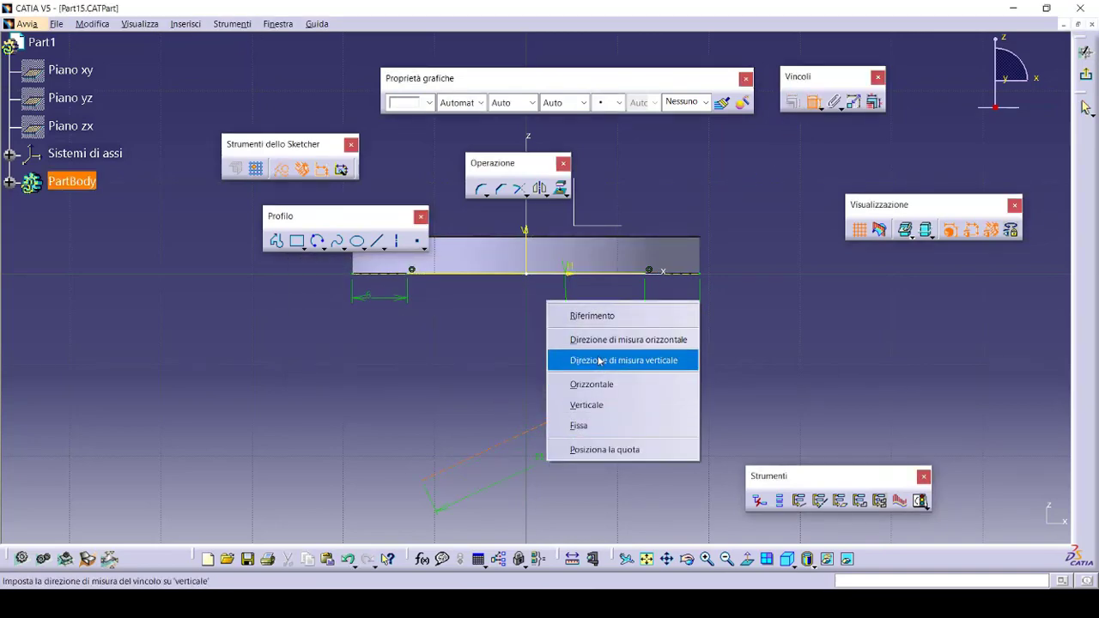
{"action": "left_click", "coordinate": [599, 359]}
{"action": "middle_click_drag", "start_coordinate": [559, 432], "coordinate": [569, 318]}
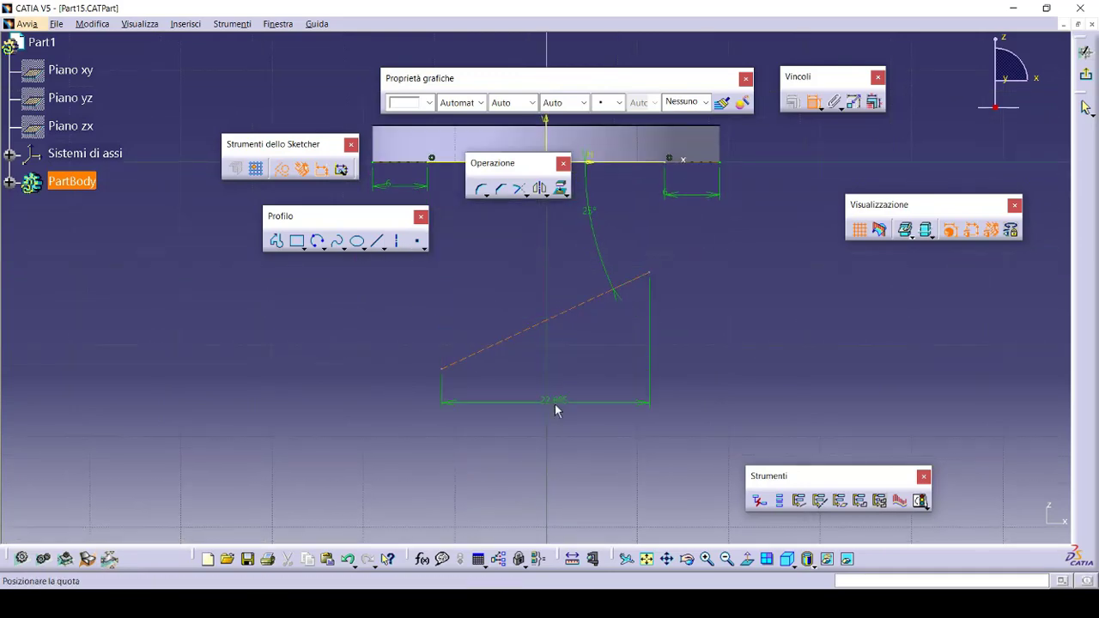
{"action": "left_click", "coordinate": [563, 403]}
{"action": "double_click", "coordinate": [541, 397]}
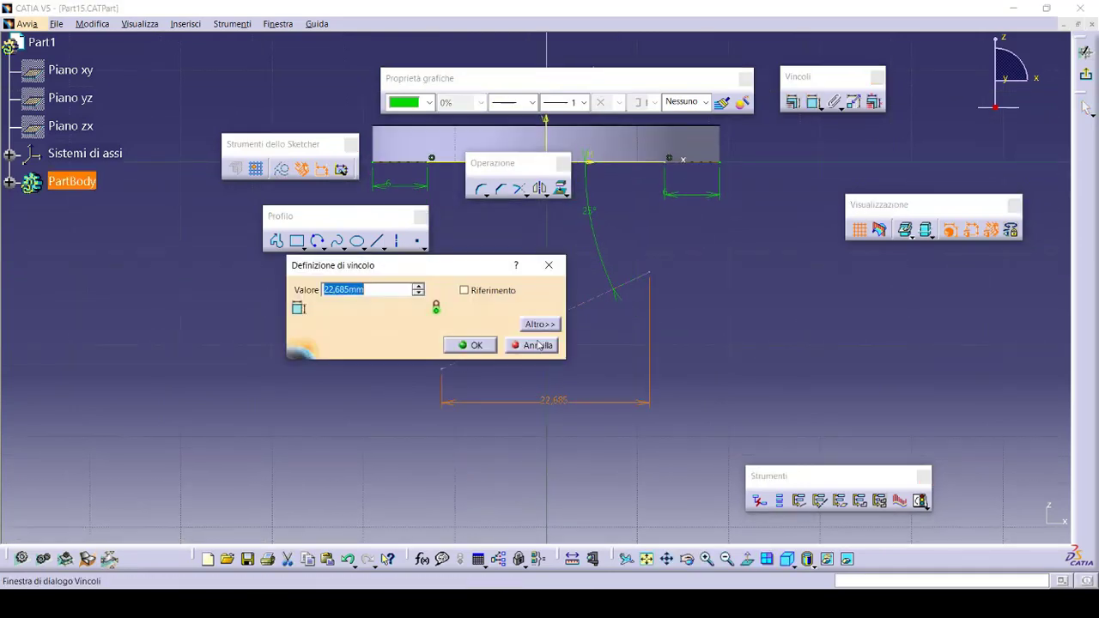
{"action": "left_click", "coordinate": [474, 345]}
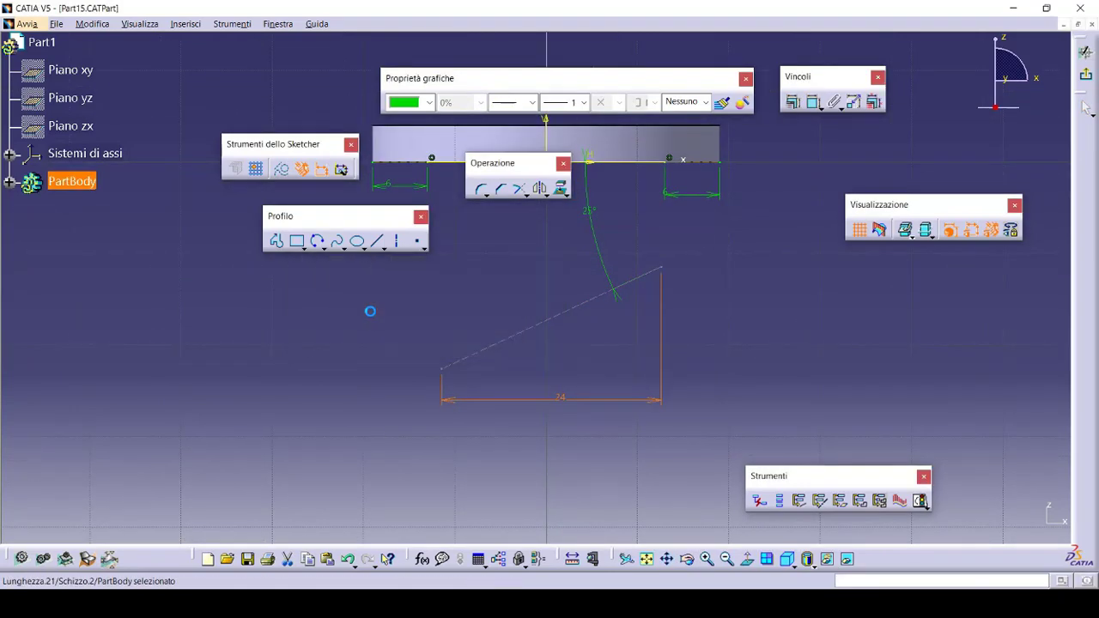
{"action": "left_click", "coordinate": [417, 351]}
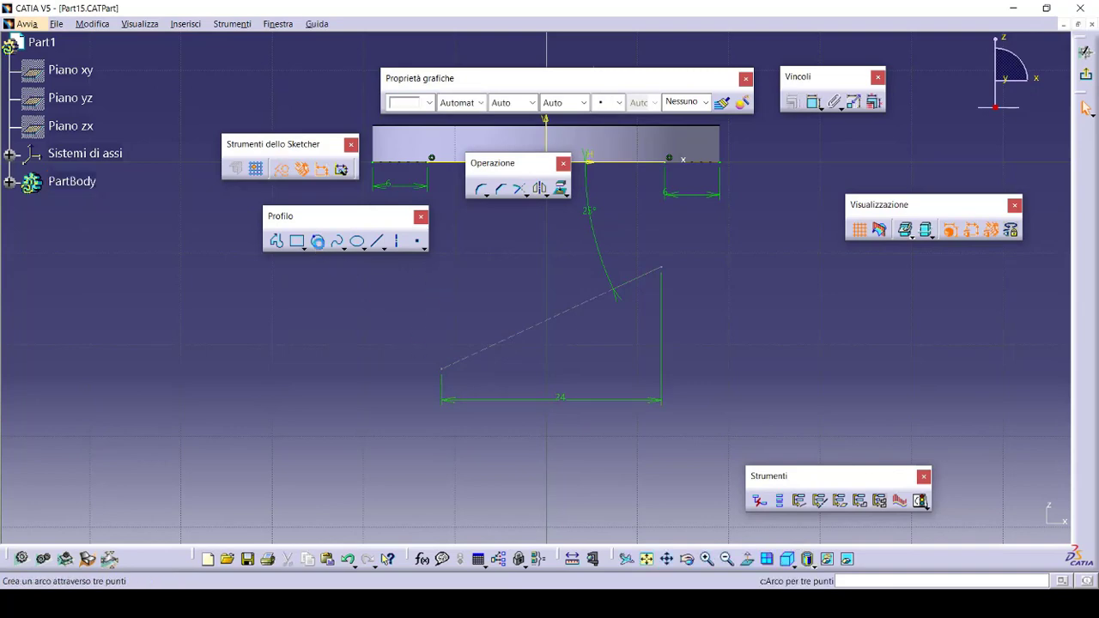
- Draw a three-point arc below the sloped line joining its two endpoints
{"action": "left_click", "coordinate": [317, 241]}
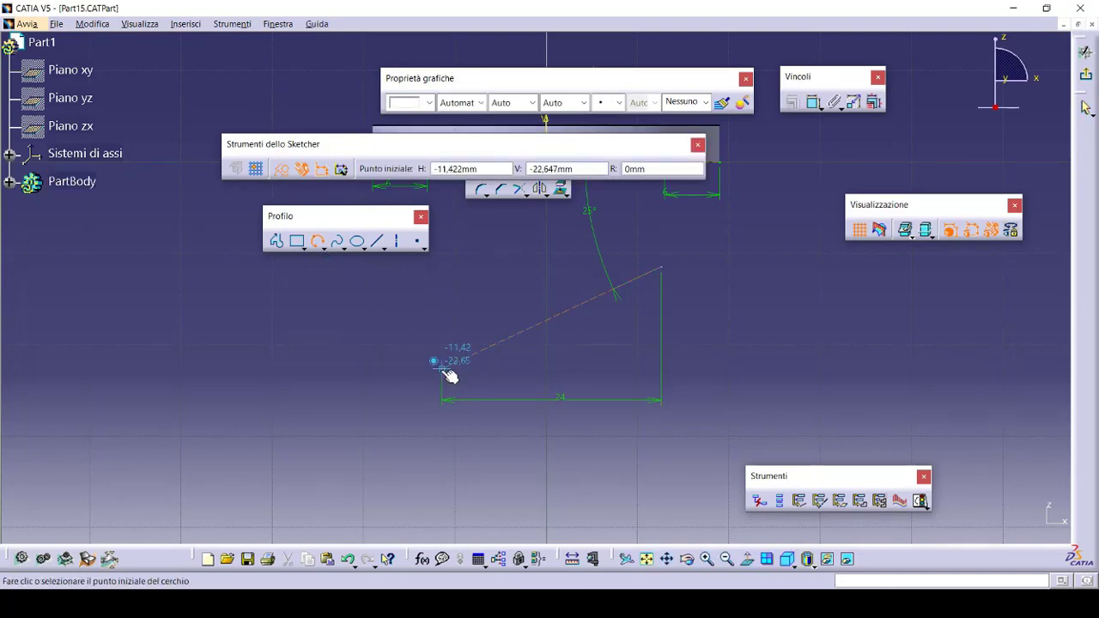
{"action": "left_click", "coordinate": [442, 369]}
{"action": "left_click", "coordinate": [567, 436]}
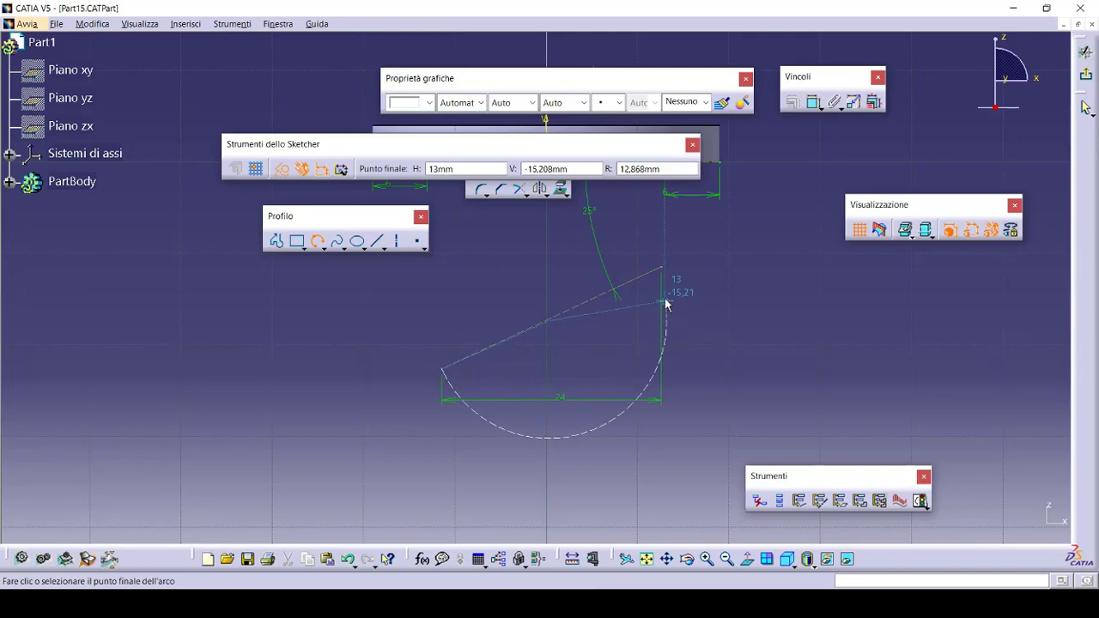
{"action": "left_click", "coordinate": [662, 268]}
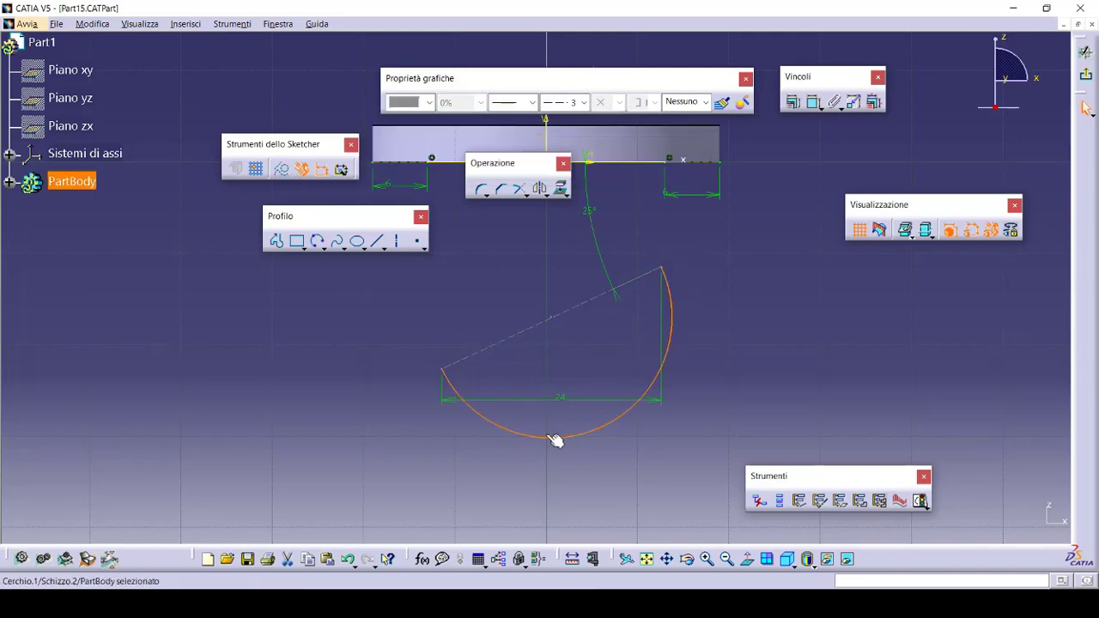
{"action": "left_click", "coordinate": [559, 350]}
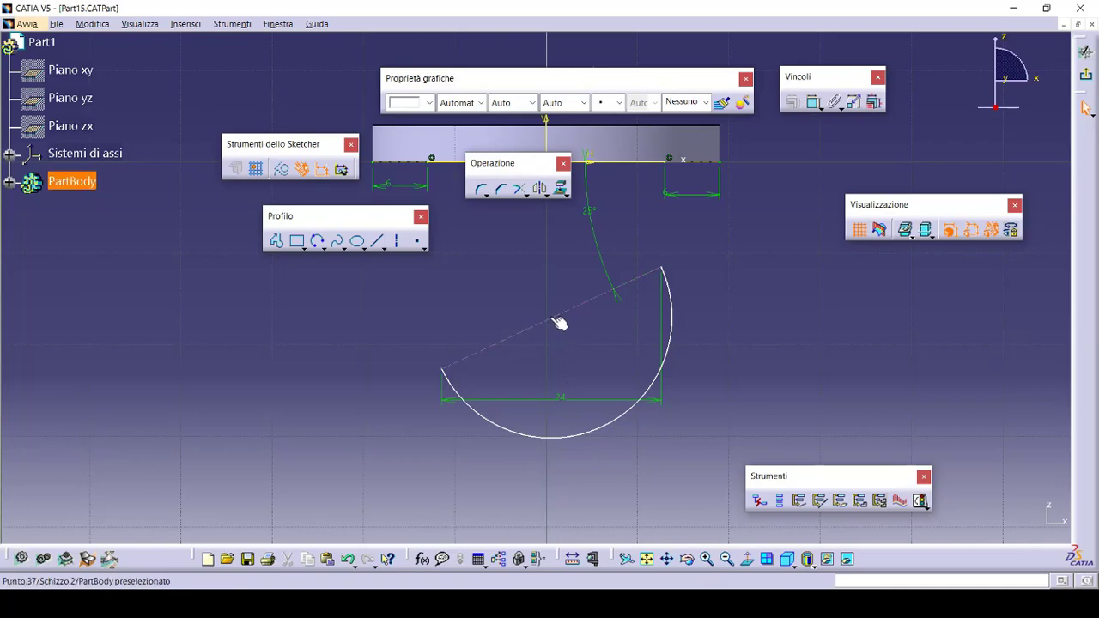
- Constrain the arc's centre to the sloped line's midpoint
{"action": "left_click_drag", "start_coordinate": [558, 323], "coordinate": [541, 307]}
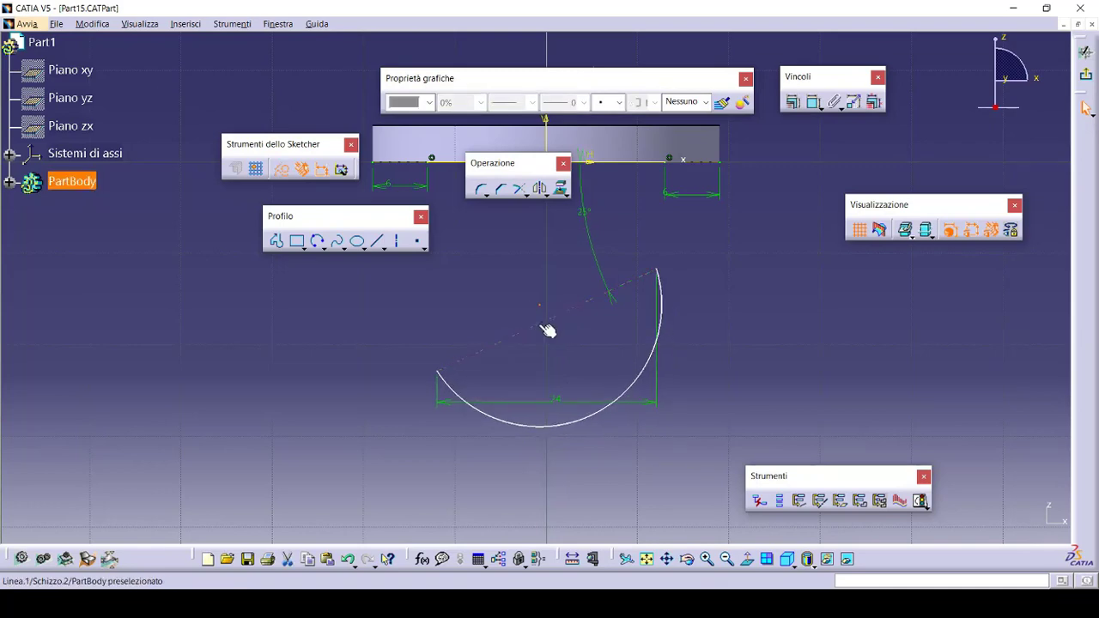
{"action": "left_click", "coordinate": [547, 330]}
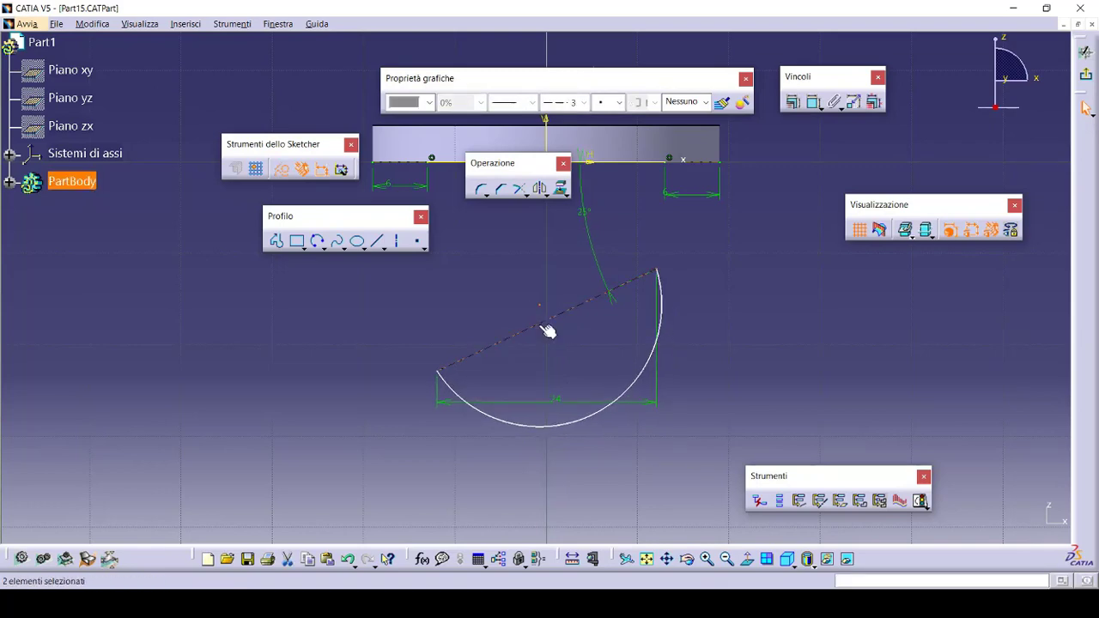
{"action": "left_click", "coordinate": [793, 101]}
{"action": "left_click", "coordinate": [789, 353]}
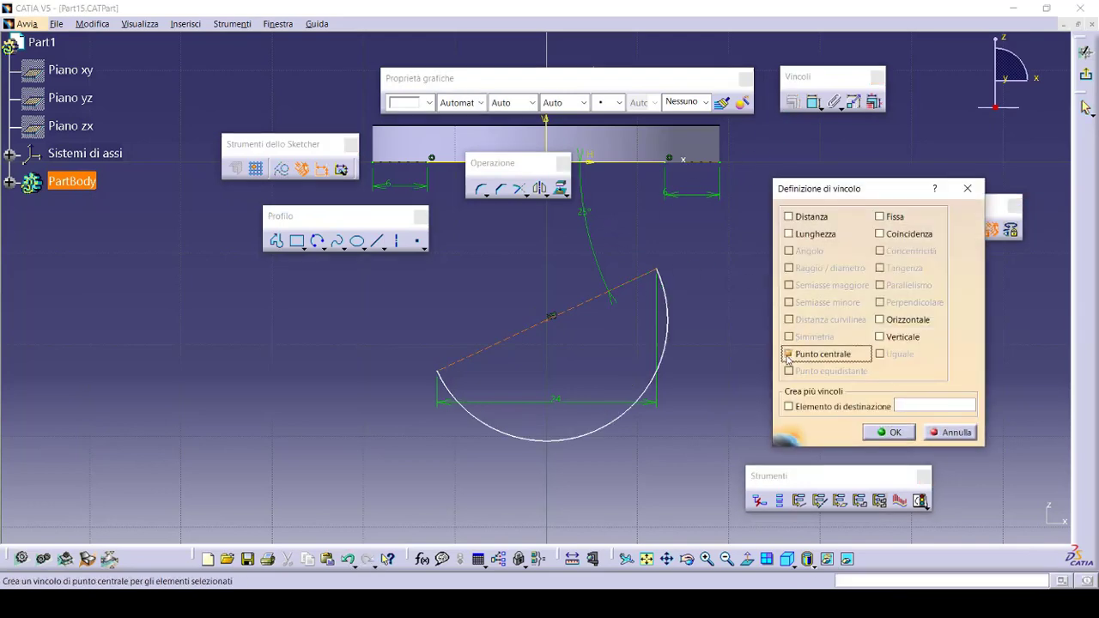
{"action": "left_click", "coordinate": [873, 434]}
- Dimension the bottom arc's centre 5 mm horizontally from the vertical axis
{"action": "middle_click_drag", "start_coordinate": [715, 399], "coordinate": [727, 450]}
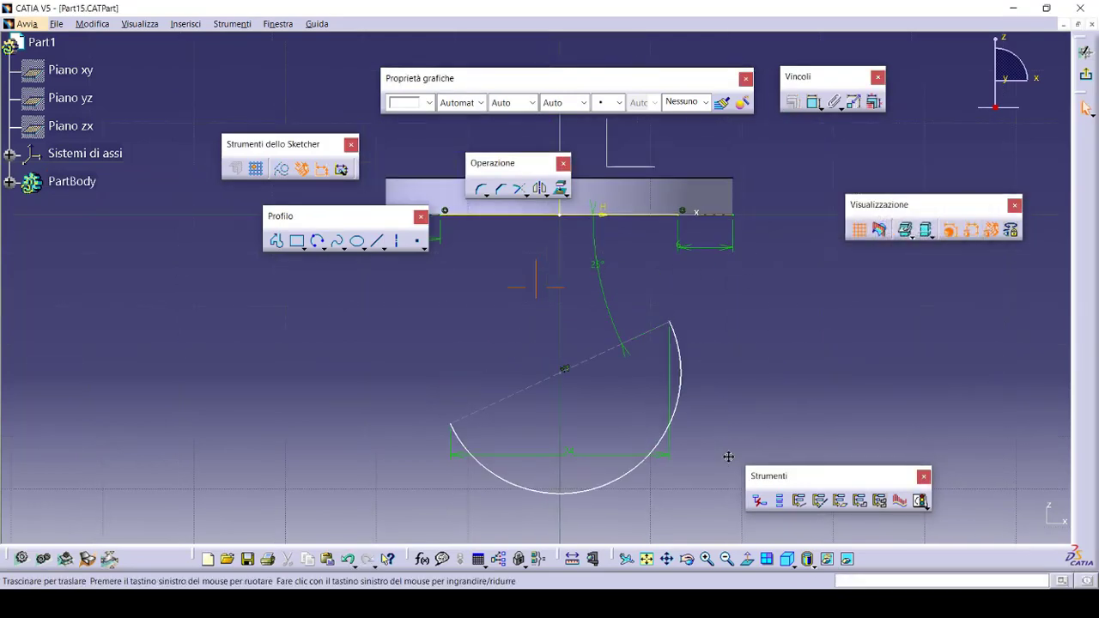
{"action": "left_click_drag", "start_coordinate": [562, 378], "coordinate": [590, 377]}
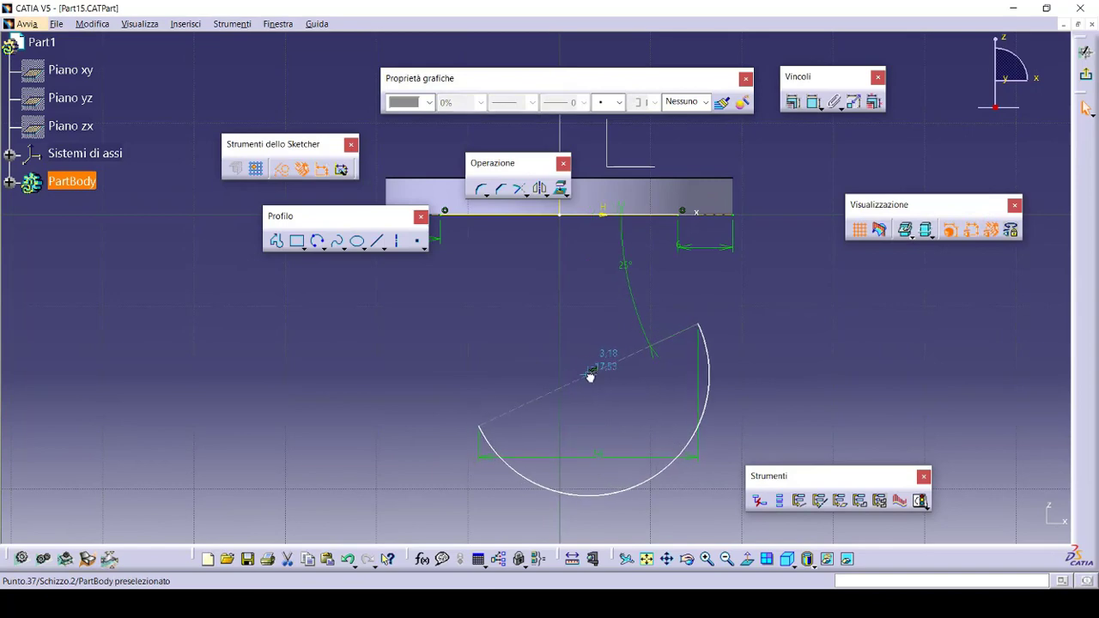
{"action": "middle_click_drag", "start_coordinate": [622, 399], "coordinate": [620, 431]}
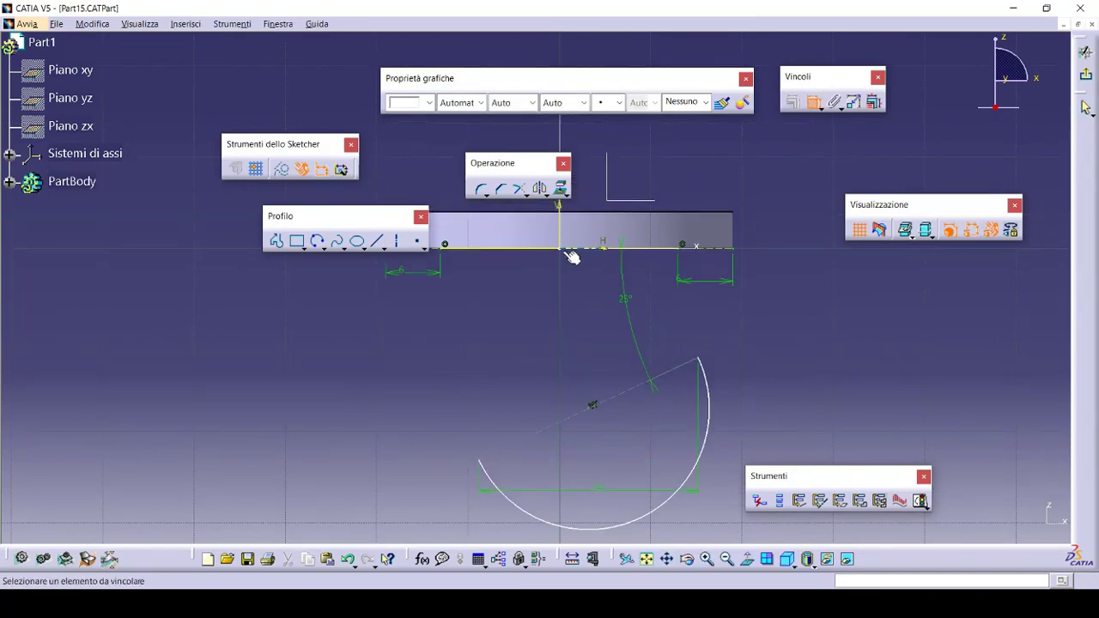
{"action": "left_click", "coordinate": [565, 252]}
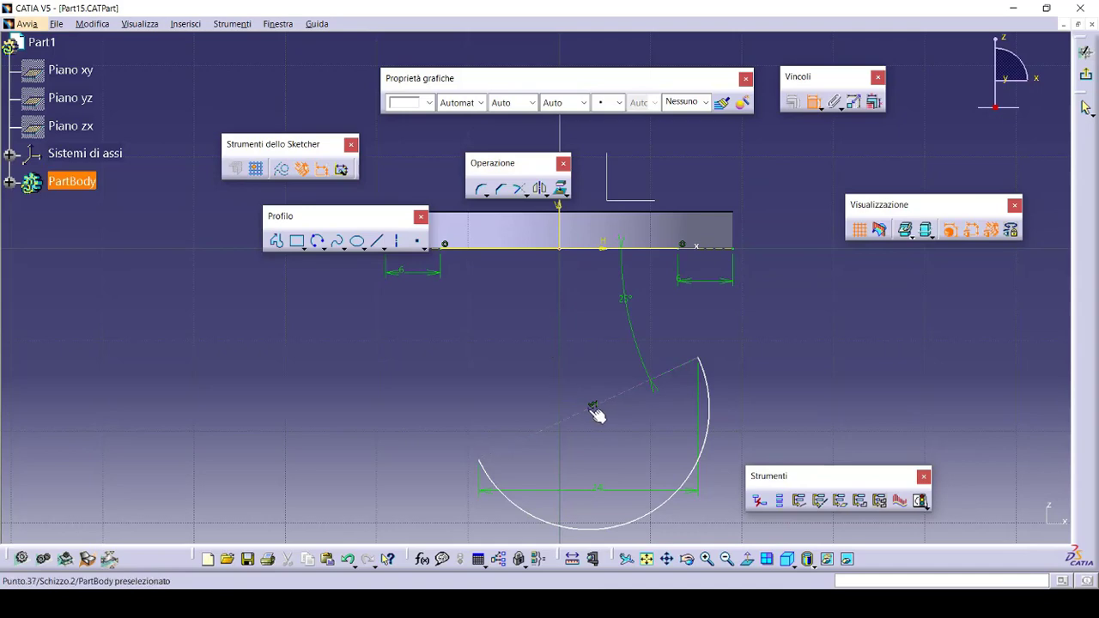
{"action": "right_click", "coordinate": [589, 322]}
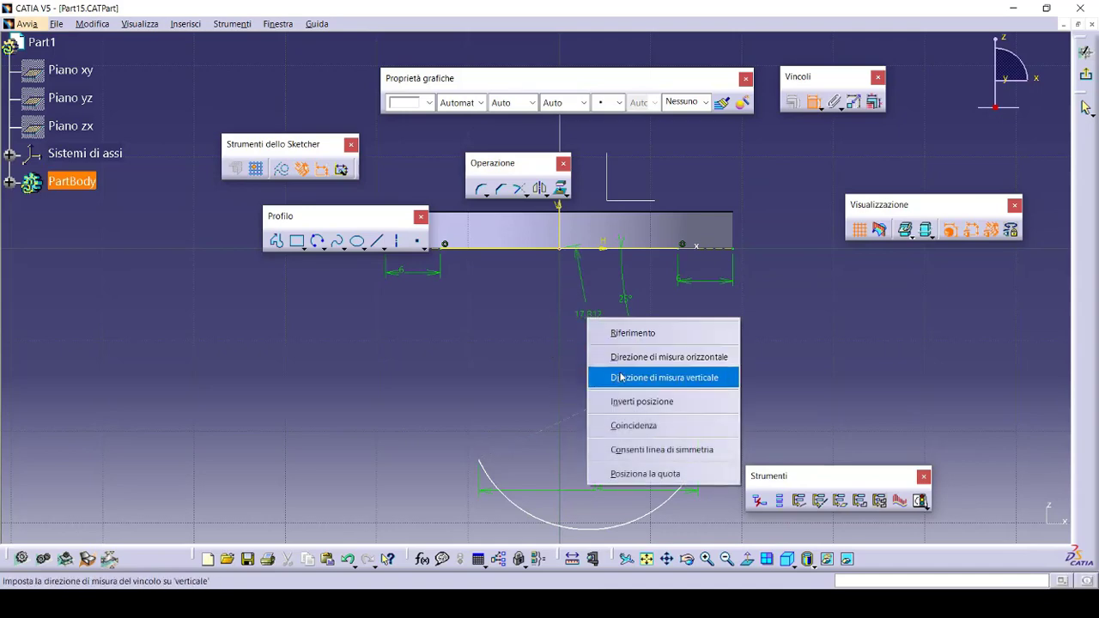
{"action": "left_click", "coordinate": [636, 378]}
{"action": "double_click", "coordinate": [577, 329]}
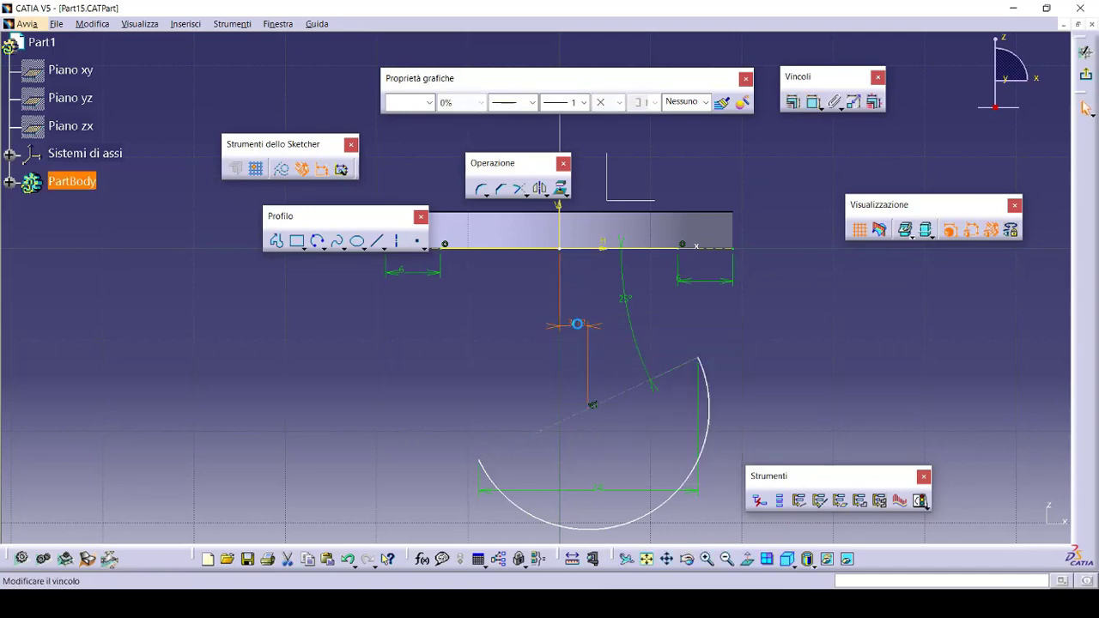
{"action": "type", "text": "5"}
{"action": "left_click", "coordinate": [471, 345]}
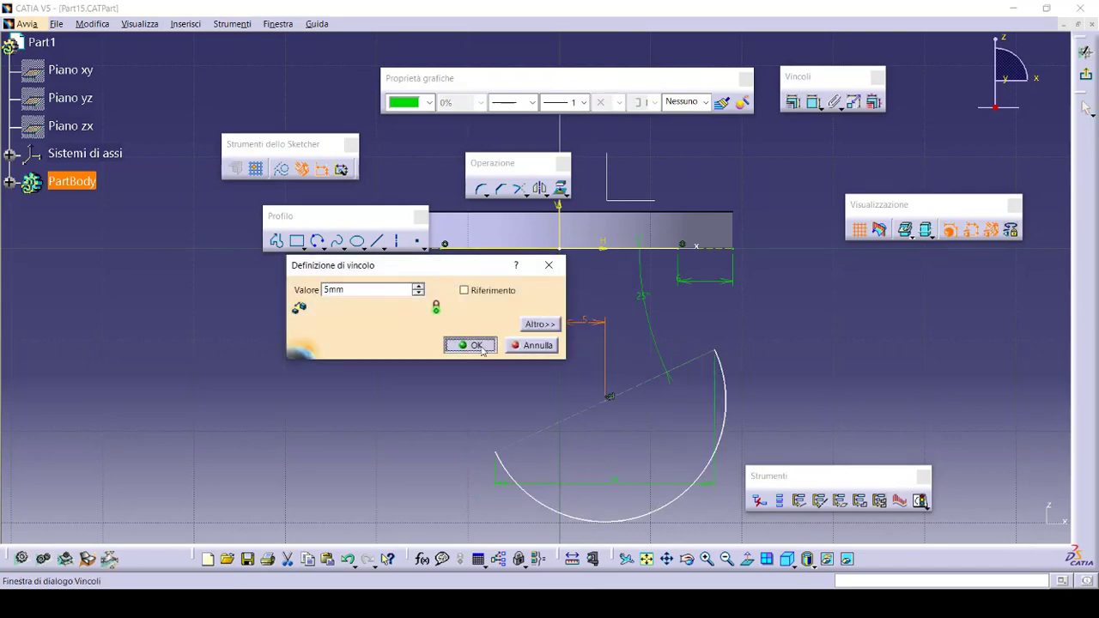
- Add a 31 mm vertical dimension from the horizontal axis to the arc centre
{"action": "left_click", "coordinate": [814, 104]}
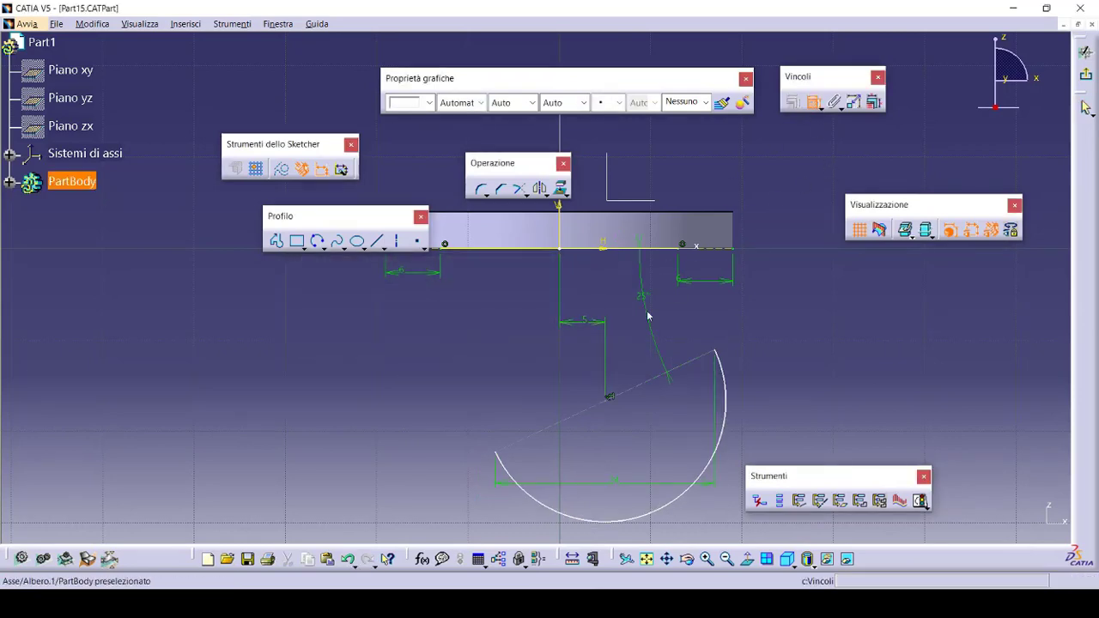
{"action": "left_click", "coordinate": [610, 399]}
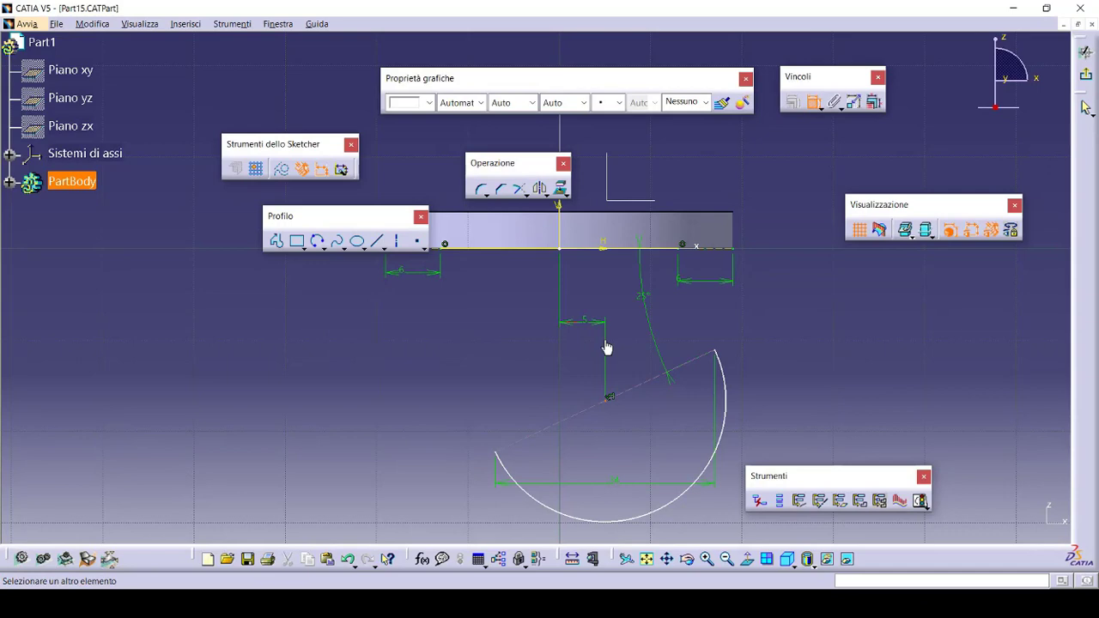
{"action": "left_click", "coordinate": [587, 254]}
{"action": "double_click", "coordinate": [513, 331]}
{"action": "type", "text": "31"}
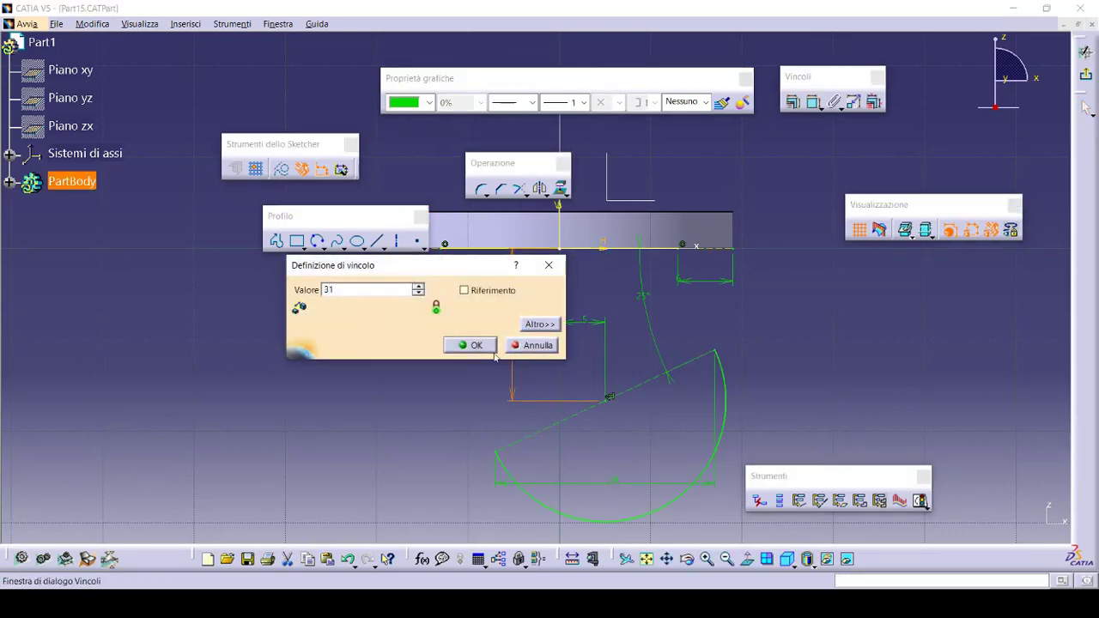
{"action": "left_click", "coordinate": [469, 345]}
{"action": "mouse_move", "coordinate": [535, 275]}
{"action": "middle_mouse_down"}
{"action": "mouse_move", "coordinate": [529, 385]}
{"action": "mouse_move", "coordinate": [486, 392]}
{"action": "middle_mouse_up"}
{"action": "left_click", "coordinate": [389, 287]}
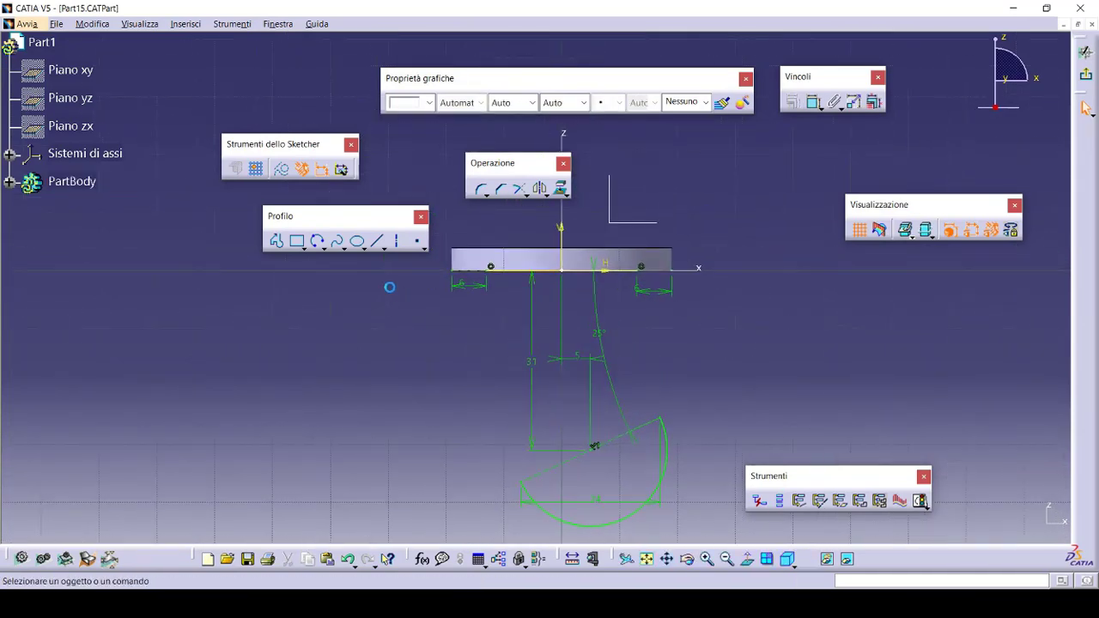
- Draw two splines from the top line's left and right ends to the matching bottom arc ends
{"action": "left_click", "coordinate": [336, 242]}
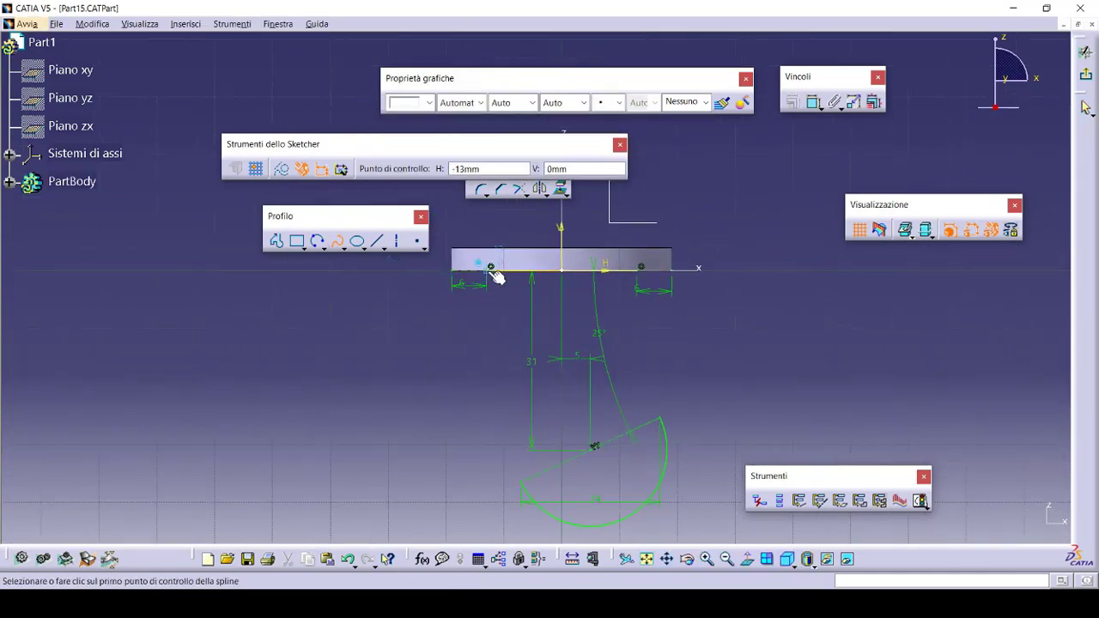
{"action": "left_click", "coordinate": [490, 267]}
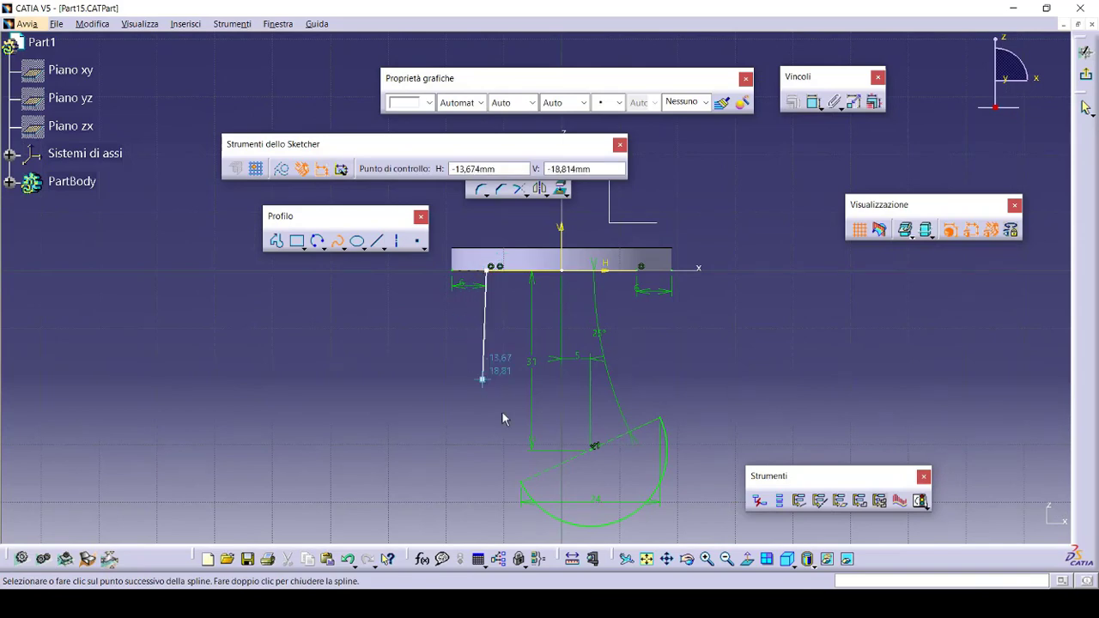
{"action": "left_click", "coordinate": [525, 478]}
{"action": "key", "text": "Escape"}
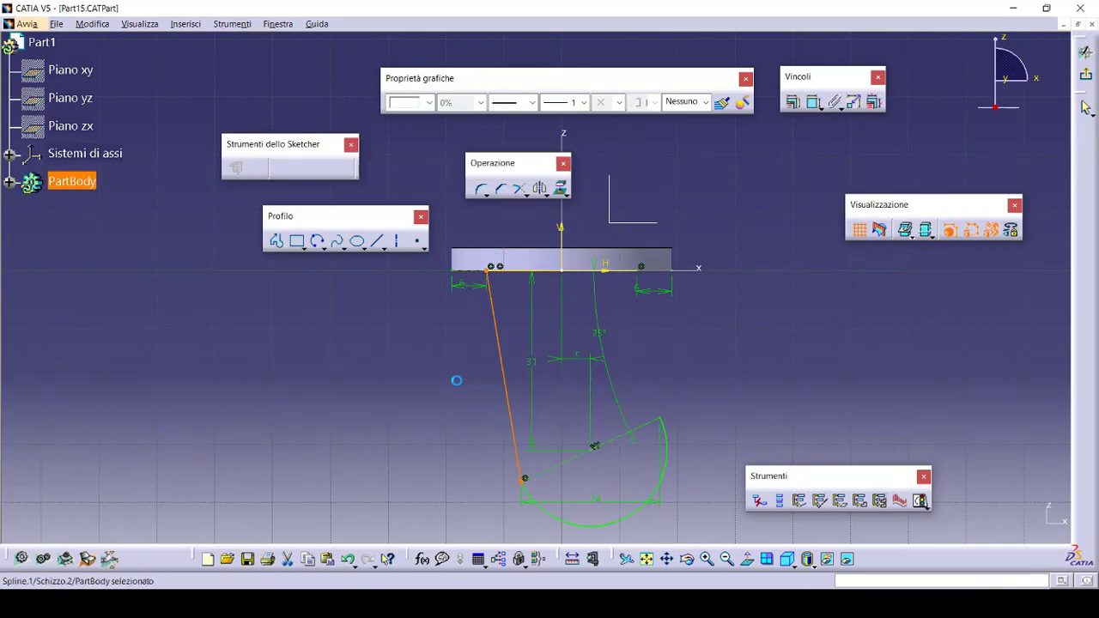
{"action": "left_click", "coordinate": [335, 247]}
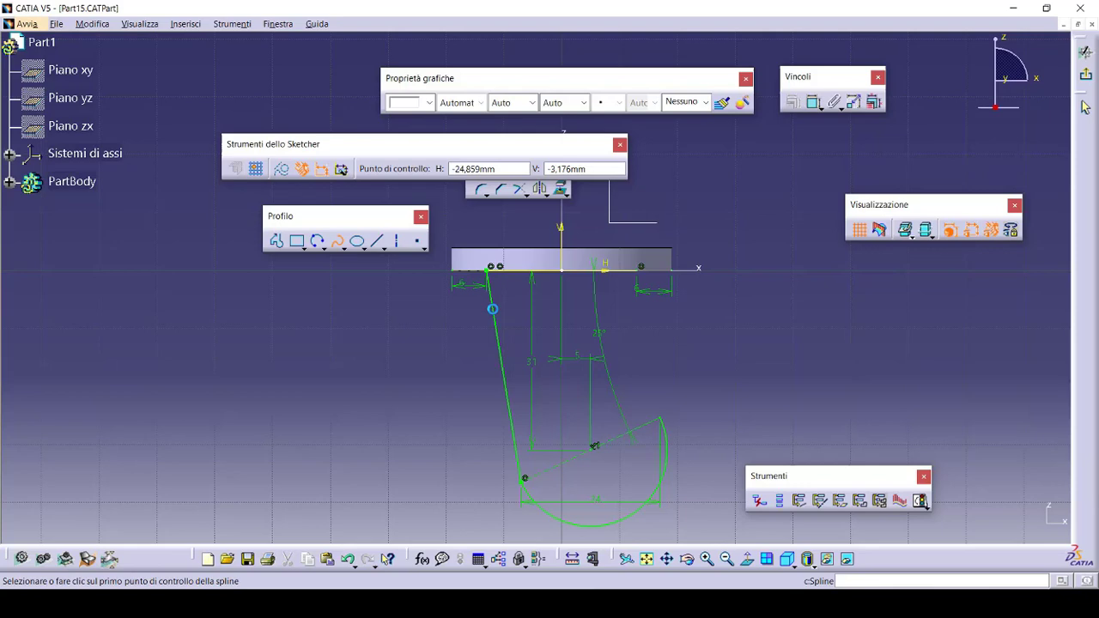
{"action": "left_click", "coordinate": [641, 270]}
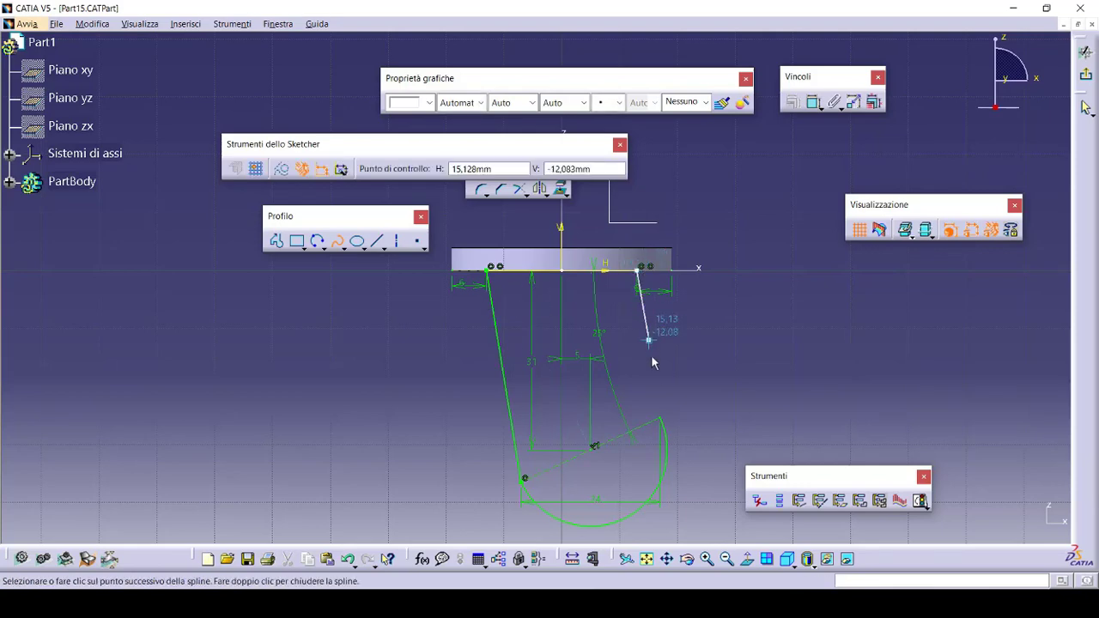
{"action": "double_click", "coordinate": [670, 424]}
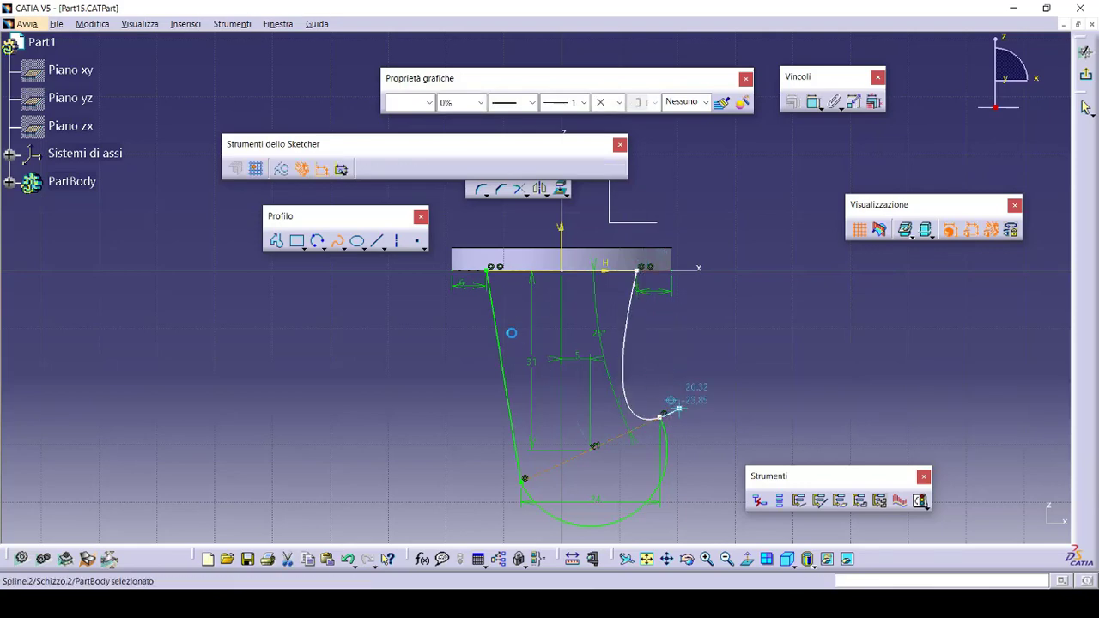
{"action": "double_click", "coordinate": [493, 320]}
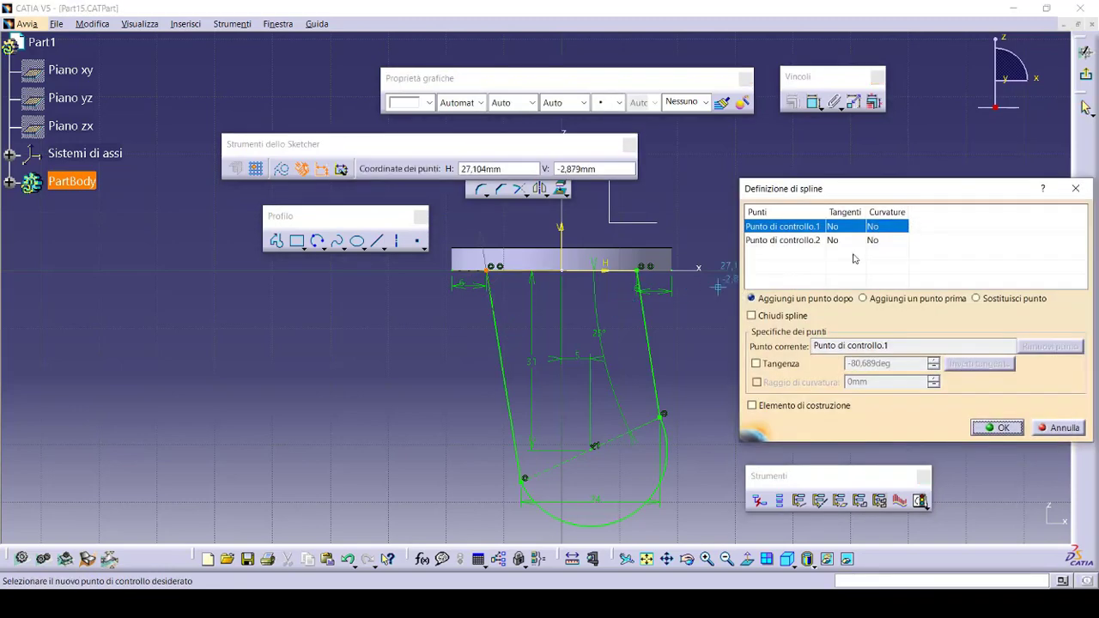
- Fix the splines' top-point tangent angles: -60 on the left spline, 0 on the right
{"action": "left_click", "coordinate": [756, 364]}
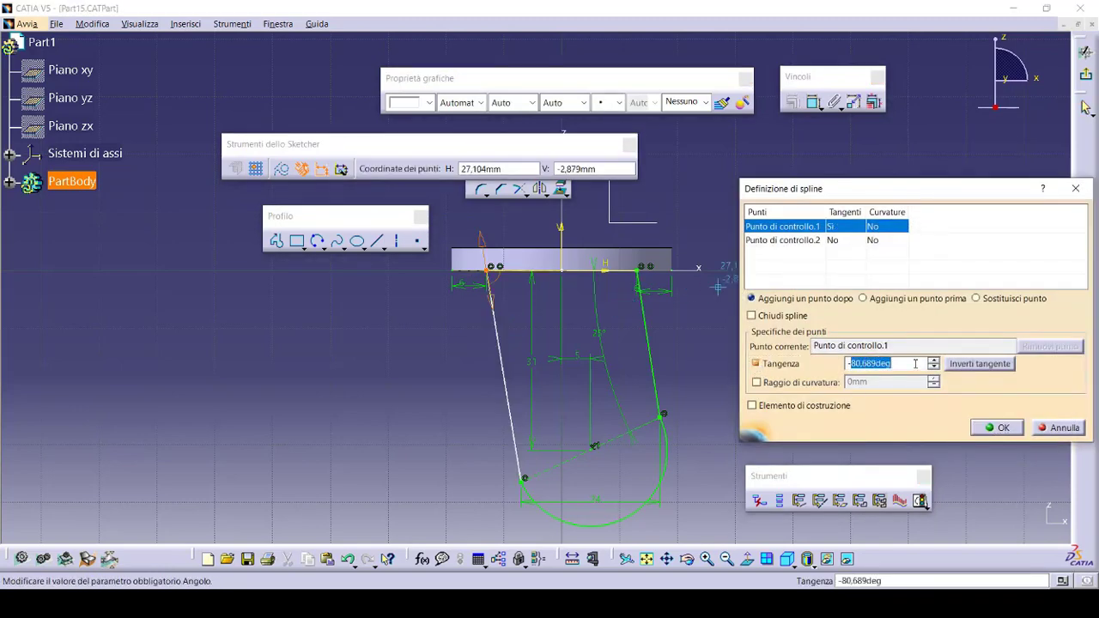
{"action": "type", "text": "-60"}
{"action": "left_click", "coordinate": [997, 428]}
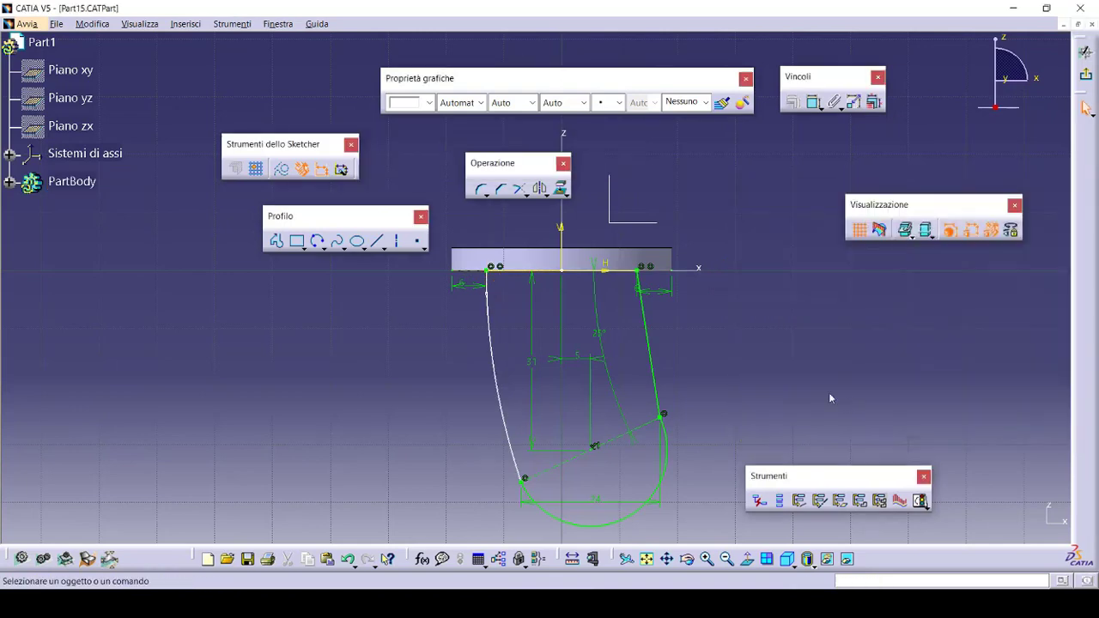
{"action": "double_click", "coordinate": [650, 335]}
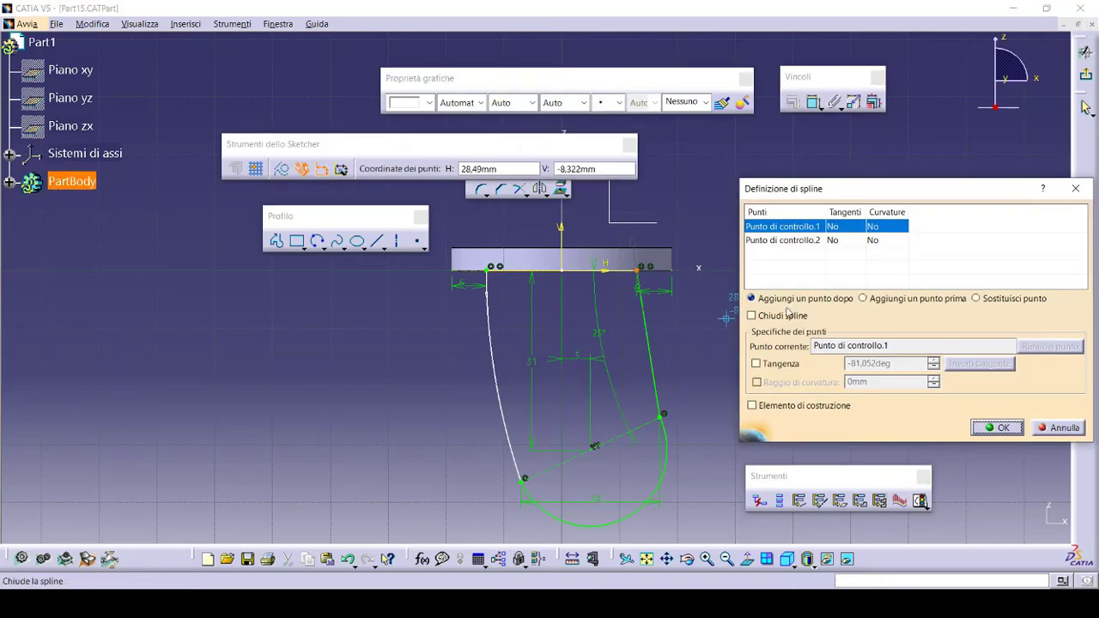
{"action": "left_click", "coordinate": [756, 364]}
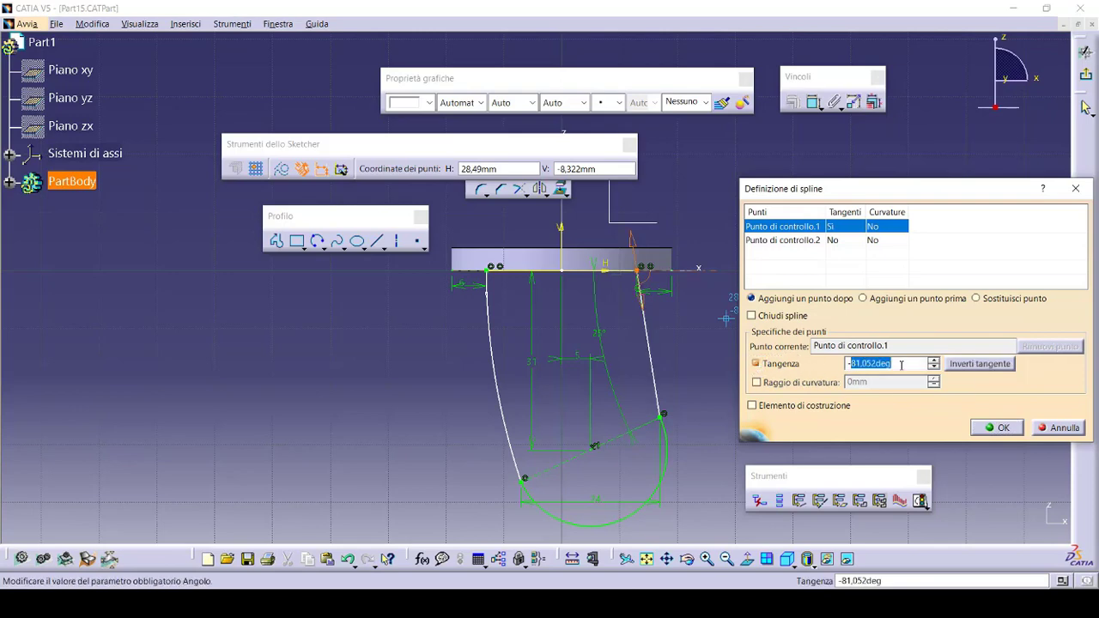
{"action": "left_click", "coordinate": [893, 363]}
{"action": "type", "text": "-90"}
{"action": "key", "text": "Return"}
{"action": "key", "text": "Return"}
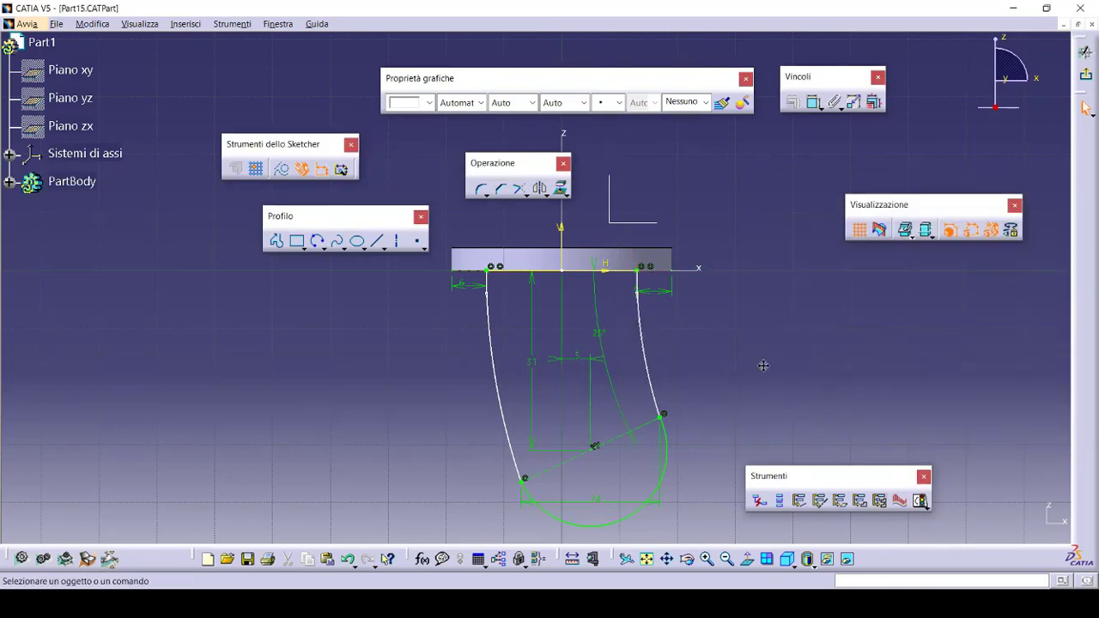
- Constrain both splines tangent to the bottom arc
{"action": "left_click", "coordinate": [546, 473]}
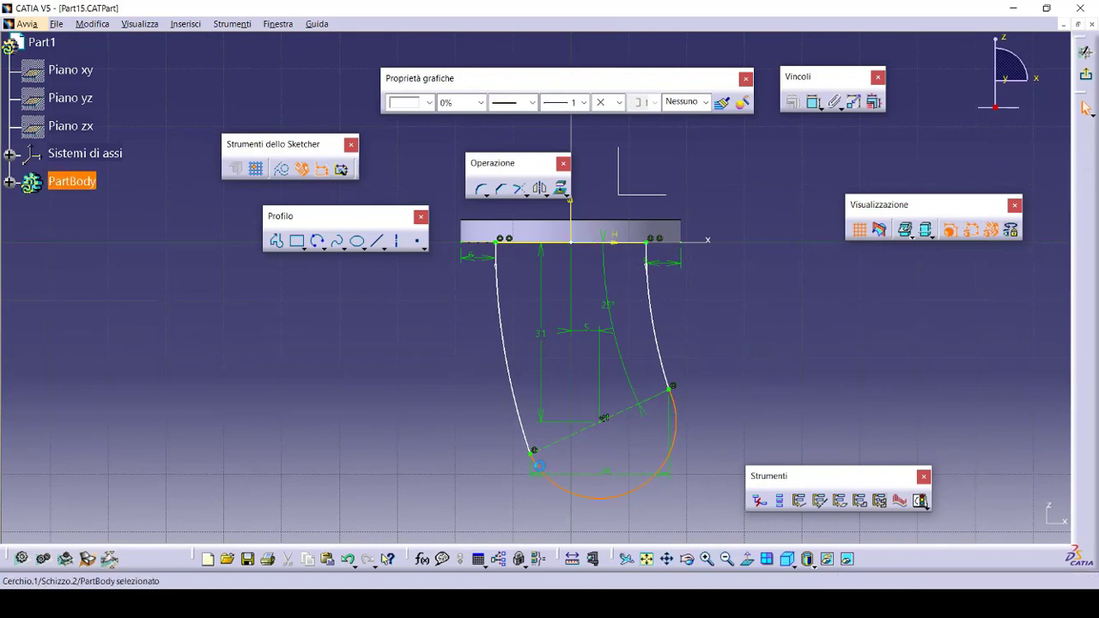
{"action": "left_click", "coordinate": [534, 435], "text": "ctrl"}
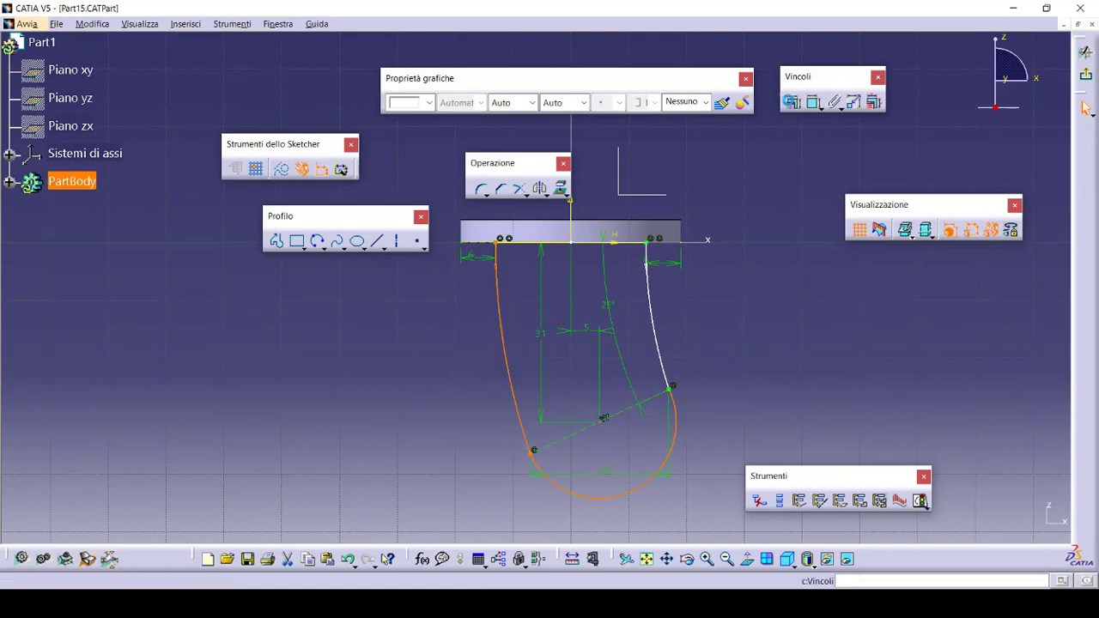
{"action": "left_click", "coordinate": [791, 102]}
{"action": "left_click", "coordinate": [878, 270]}
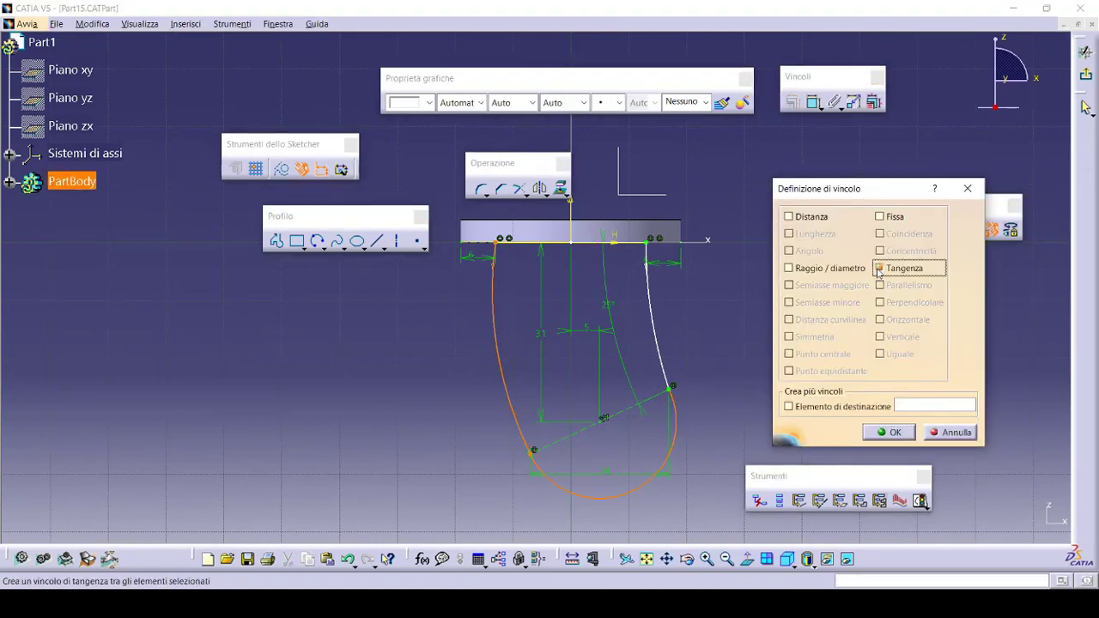
{"action": "left_click", "coordinate": [893, 430]}
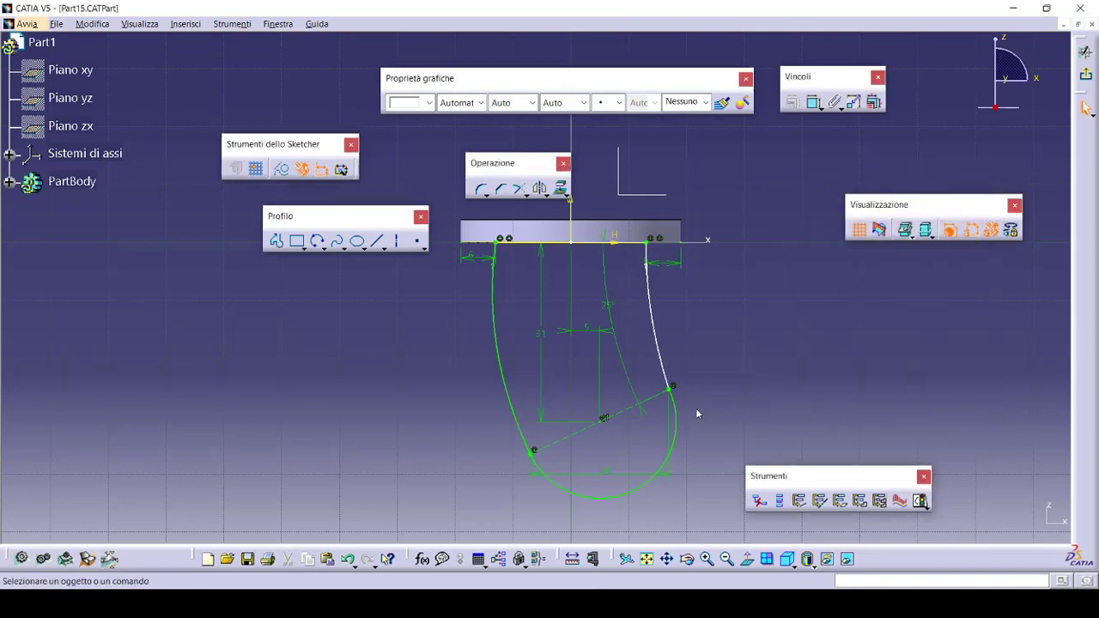
{"action": "left_click", "coordinate": [677, 418]}
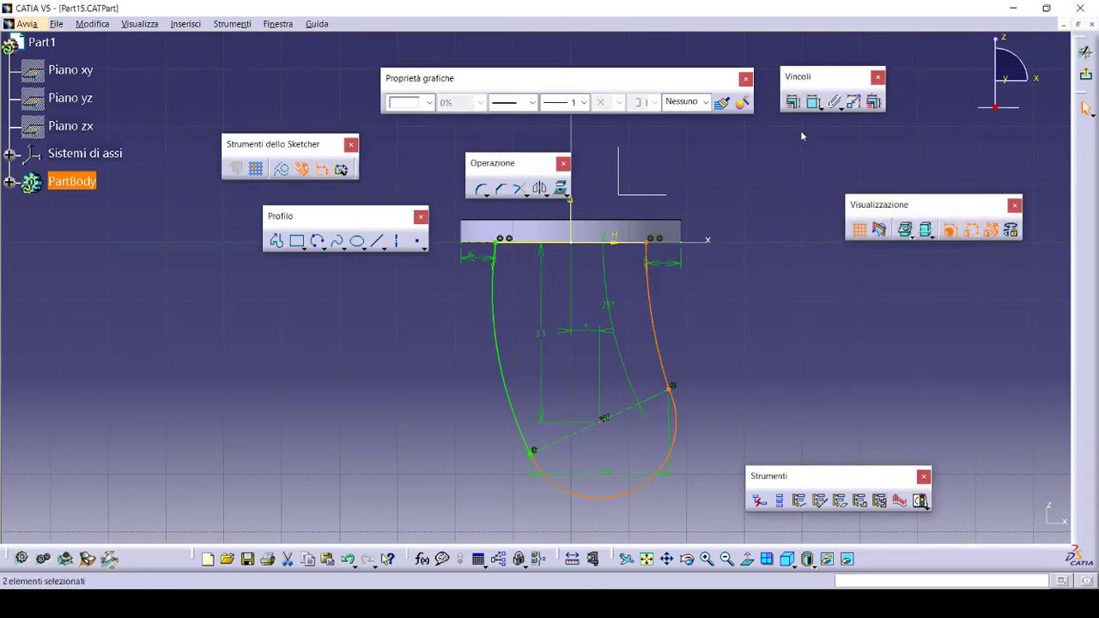
{"action": "left_click", "coordinate": [792, 102]}
{"action": "left_click", "coordinate": [879, 269]}
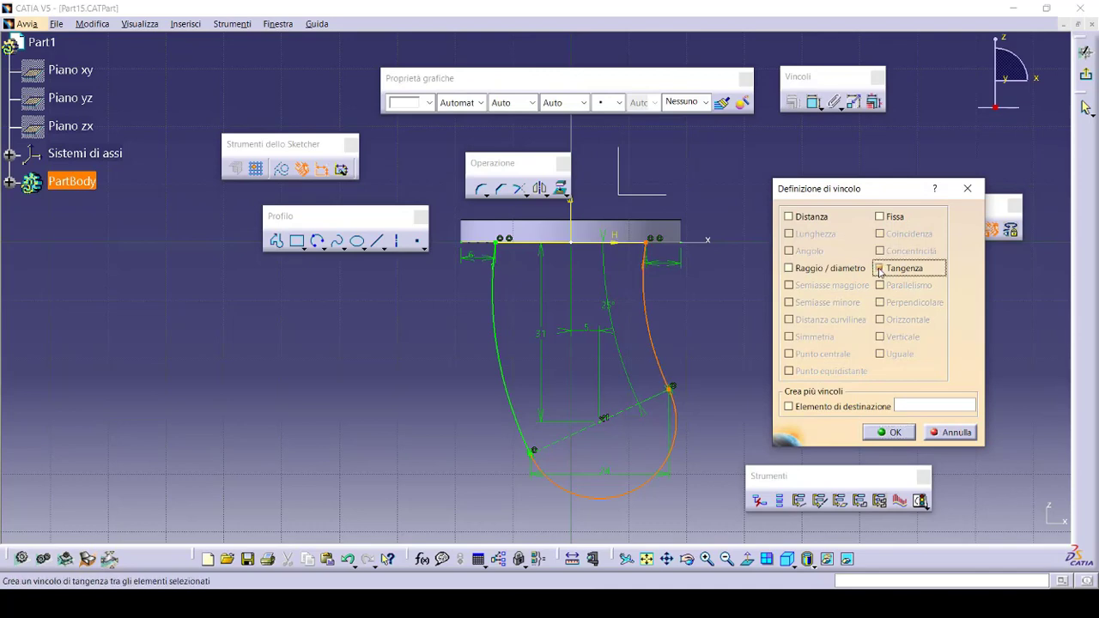
{"action": "left_click", "coordinate": [892, 435]}
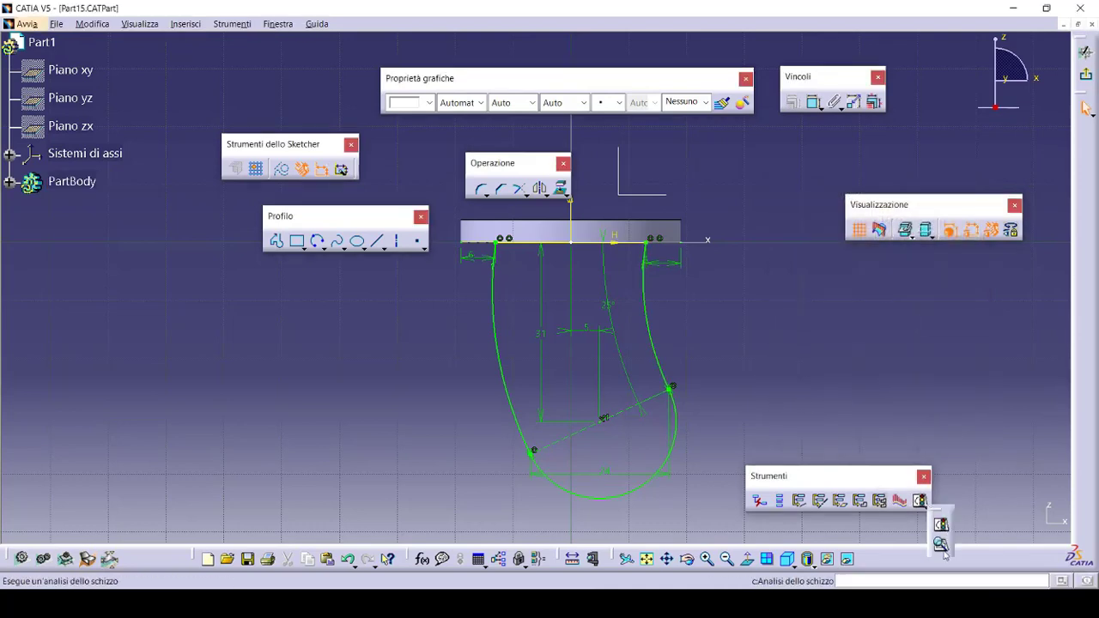
- Run Sketch Analysis to verify the closed four-curve profile
{"action": "left_click", "coordinate": [943, 546]}
{"action": "left_click", "coordinate": [762, 242]}
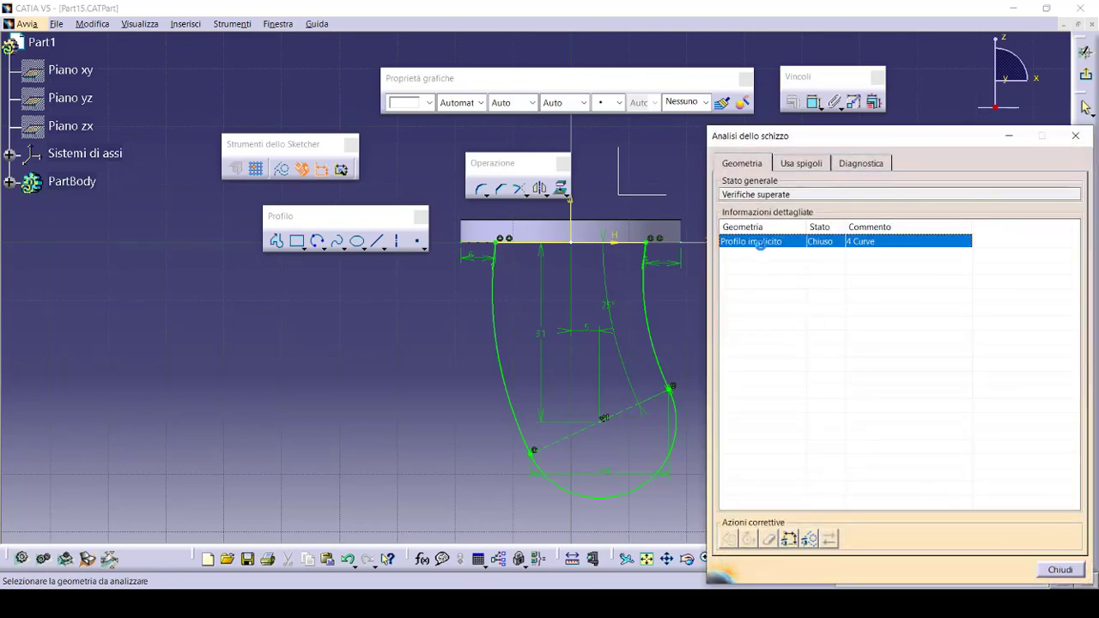
{"action": "left_click", "coordinate": [1077, 137]}
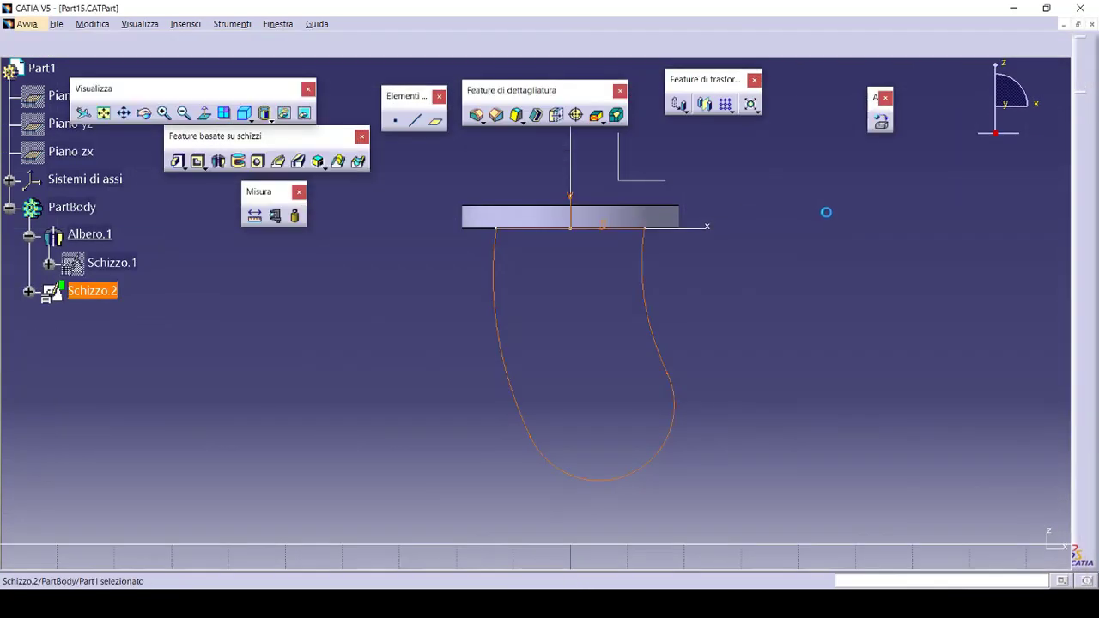
- Pad the leg sketch 14 mm on the first limit and -11 mm on the second
{"action": "middle_click_drag", "start_coordinate": [655, 297], "coordinate": [569, 331]}
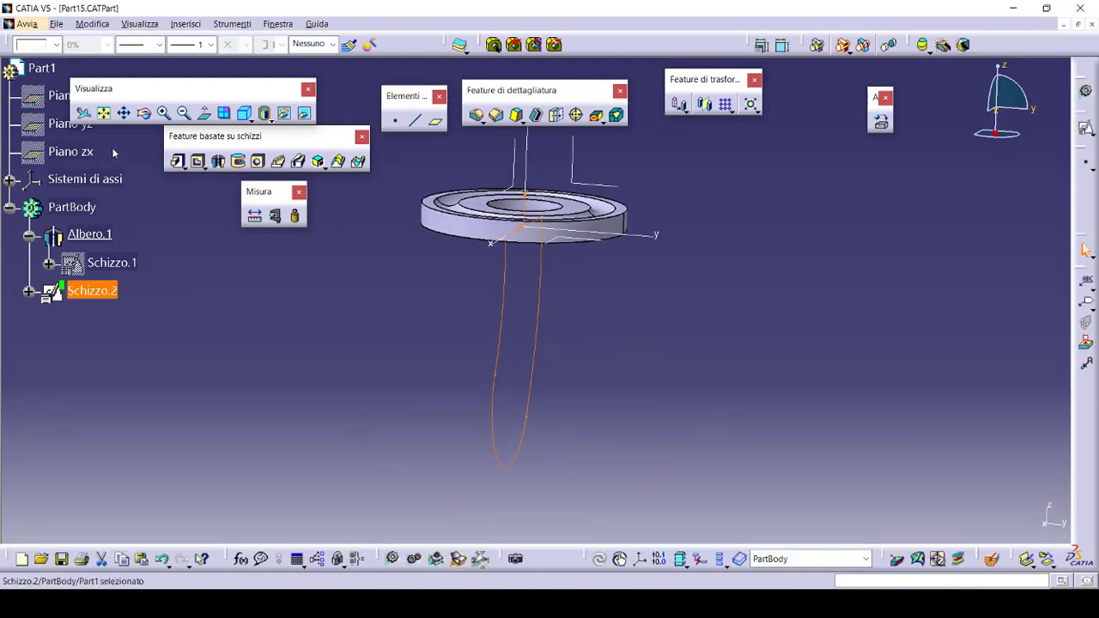
{"action": "left_click", "coordinate": [176, 163]}
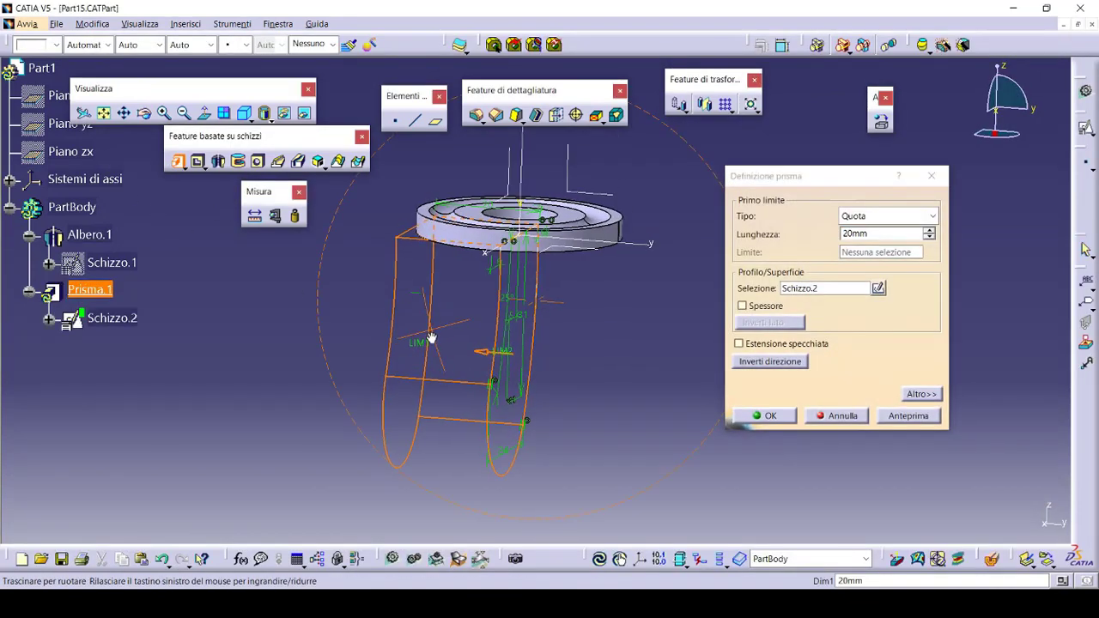
{"action": "left_click", "coordinate": [848, 234]}
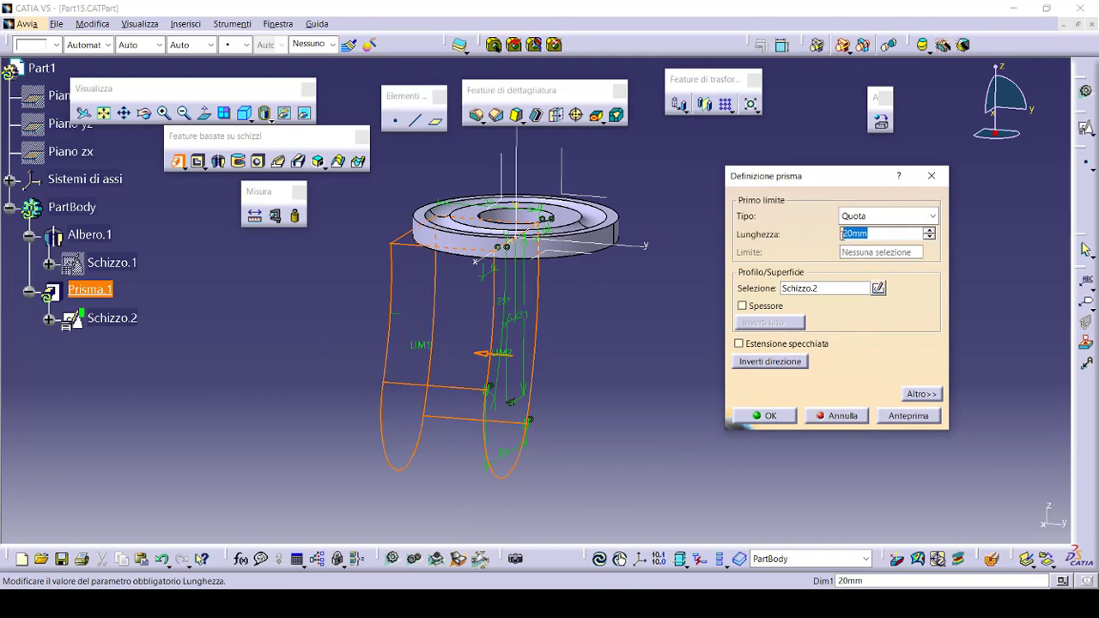
{"action": "type", "text": "14"}
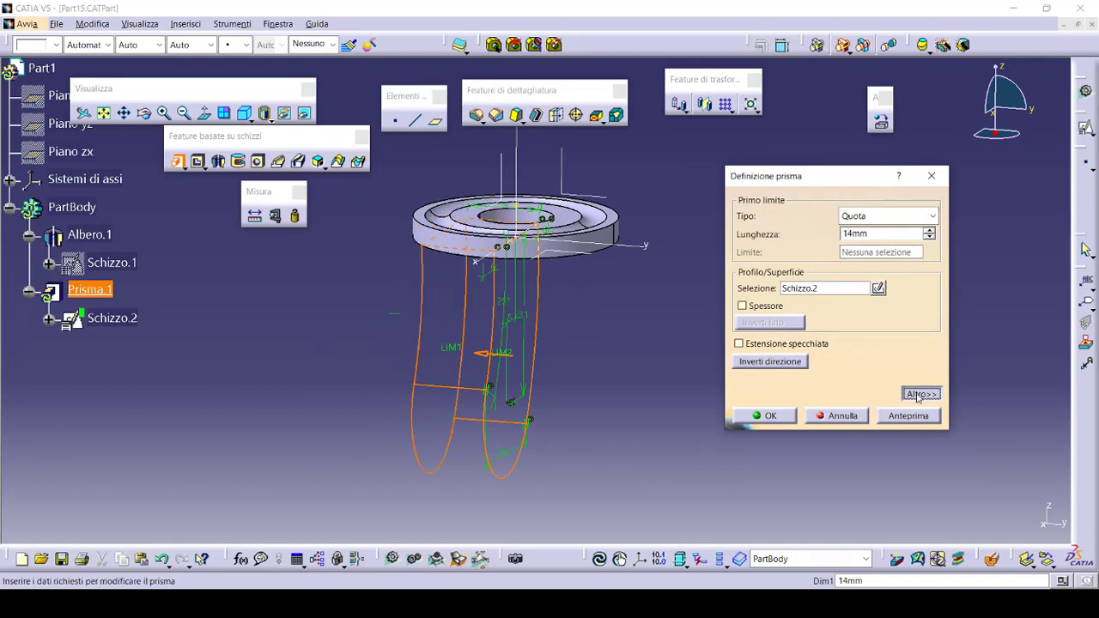
{"action": "left_click", "coordinate": [919, 393]}
{"action": "left_click_drag", "start_coordinate": [1018, 237], "coordinate": [966, 234]}
{"action": "type", "text": "-11"}
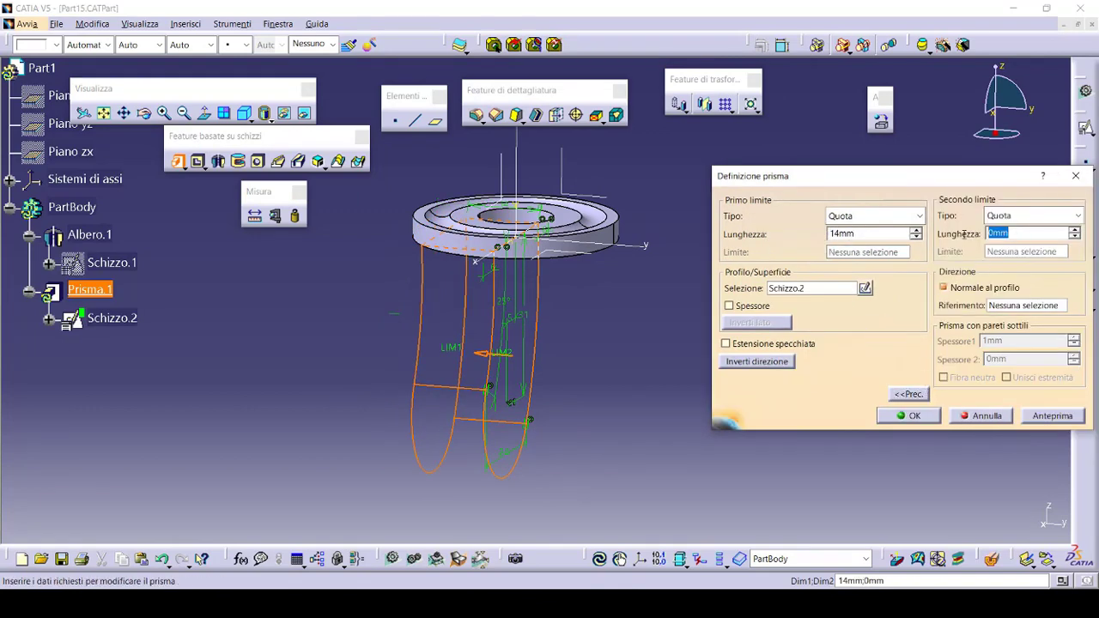
{"action": "left_click", "coordinate": [1053, 415]}
{"action": "middle_click_drag", "start_coordinate": [606, 364], "coordinate": [647, 390]}
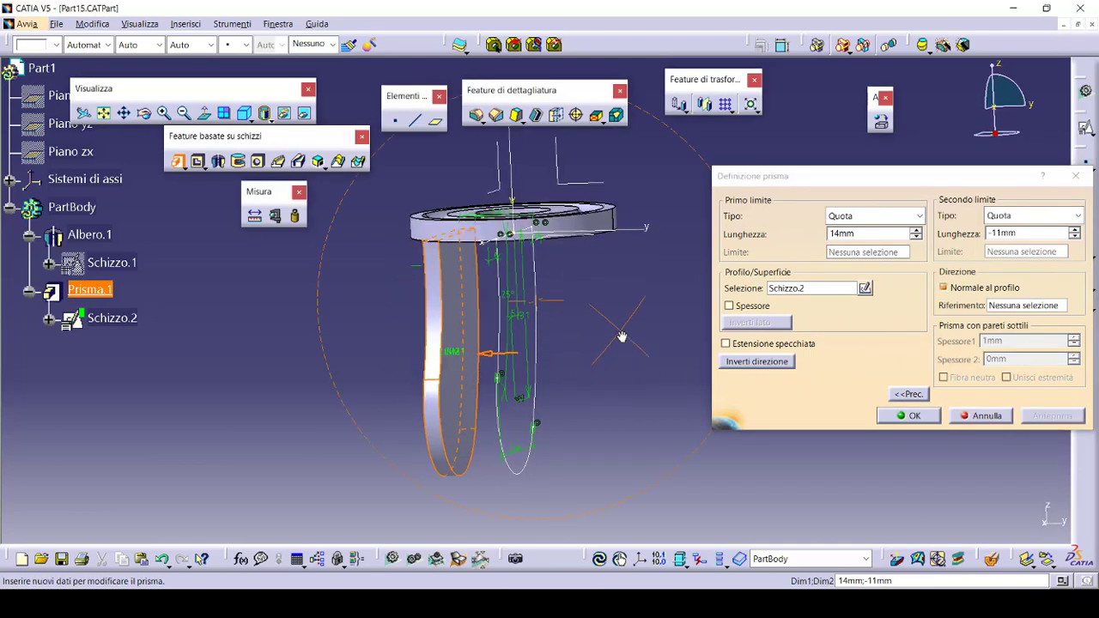
{"action": "left_click", "coordinate": [900, 418]}
{"action": "middle_click_drag", "start_coordinate": [542, 329], "coordinate": [507, 348]}
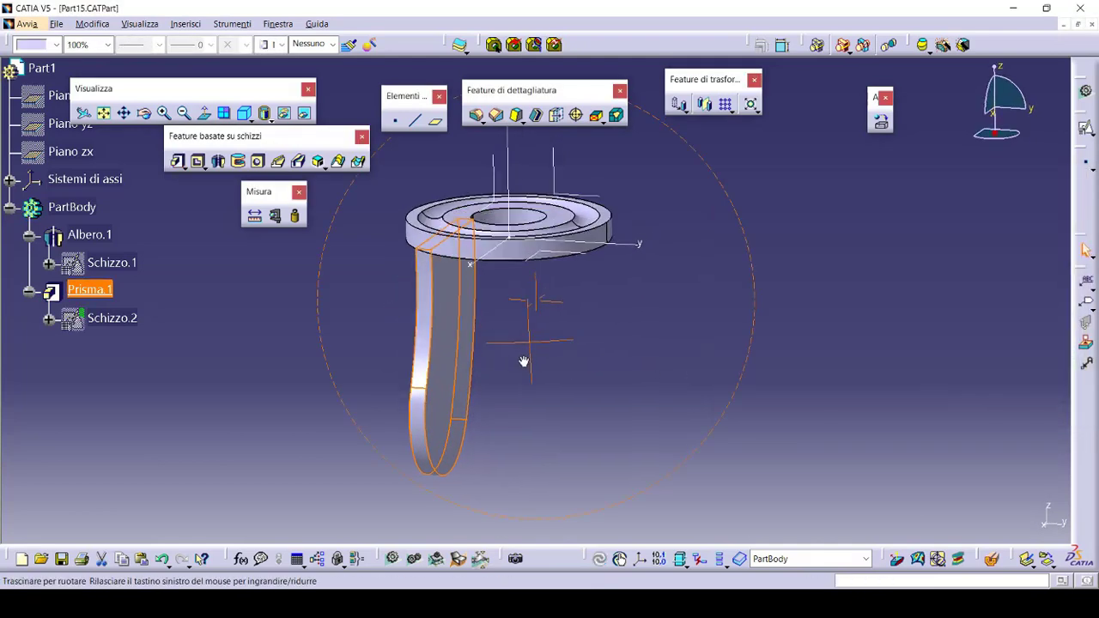
{"action": "middle_click_drag", "start_coordinate": [494, 163], "coordinate": [501, 182]}
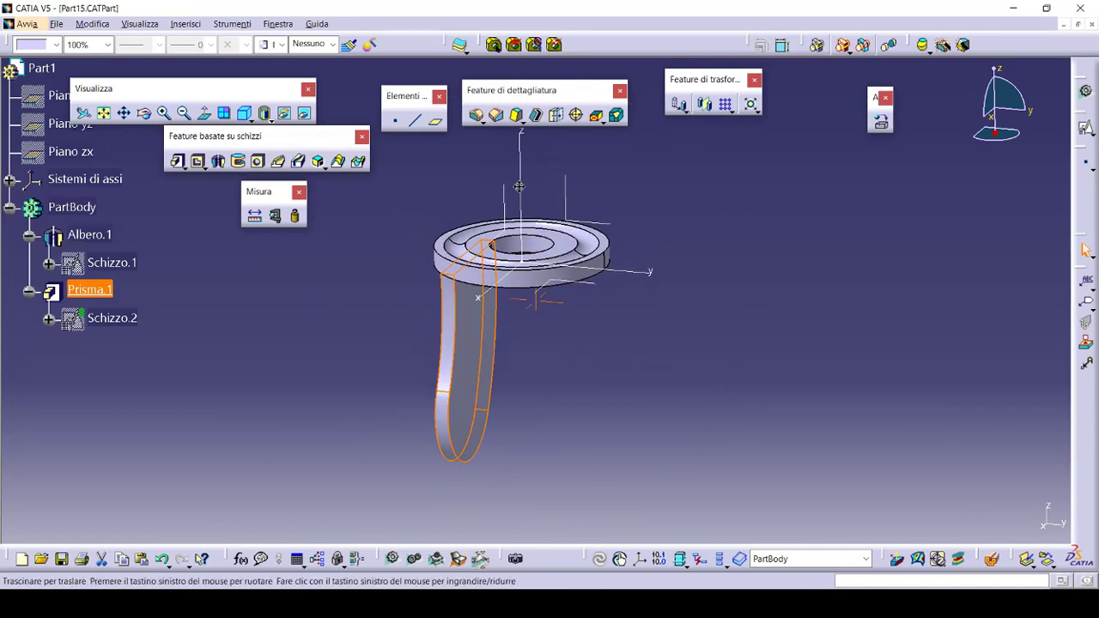
{"action": "left_click", "coordinate": [501, 181]}
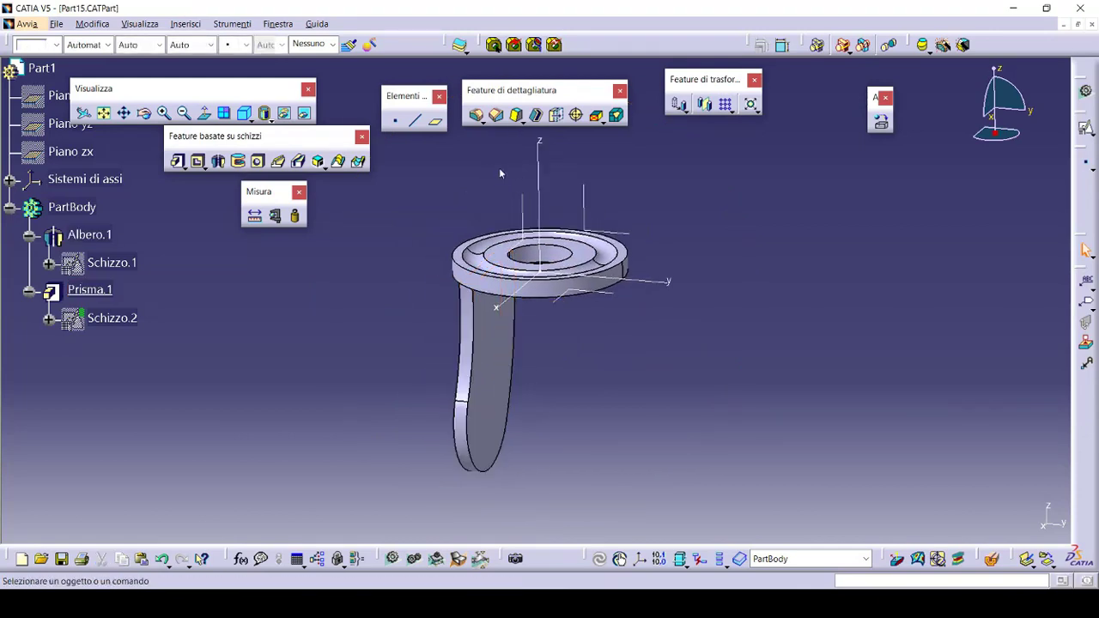
- Mirror Prisma.1 across the axis system to create the second leg
{"action": "left_click", "coordinate": [704, 104]}
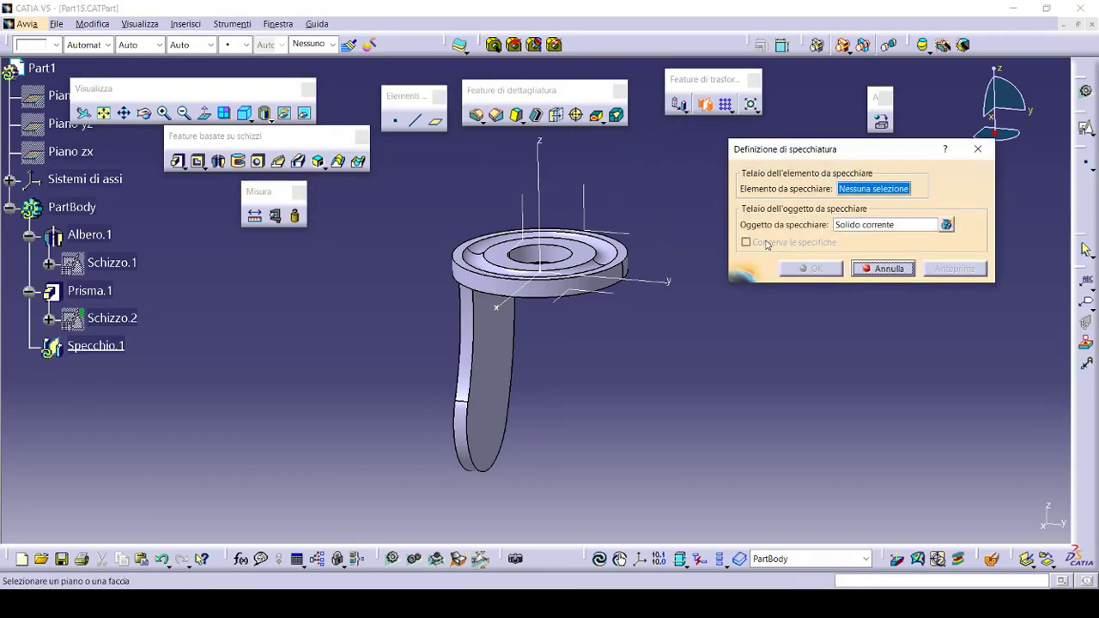
{"action": "left_click", "coordinate": [852, 228]}
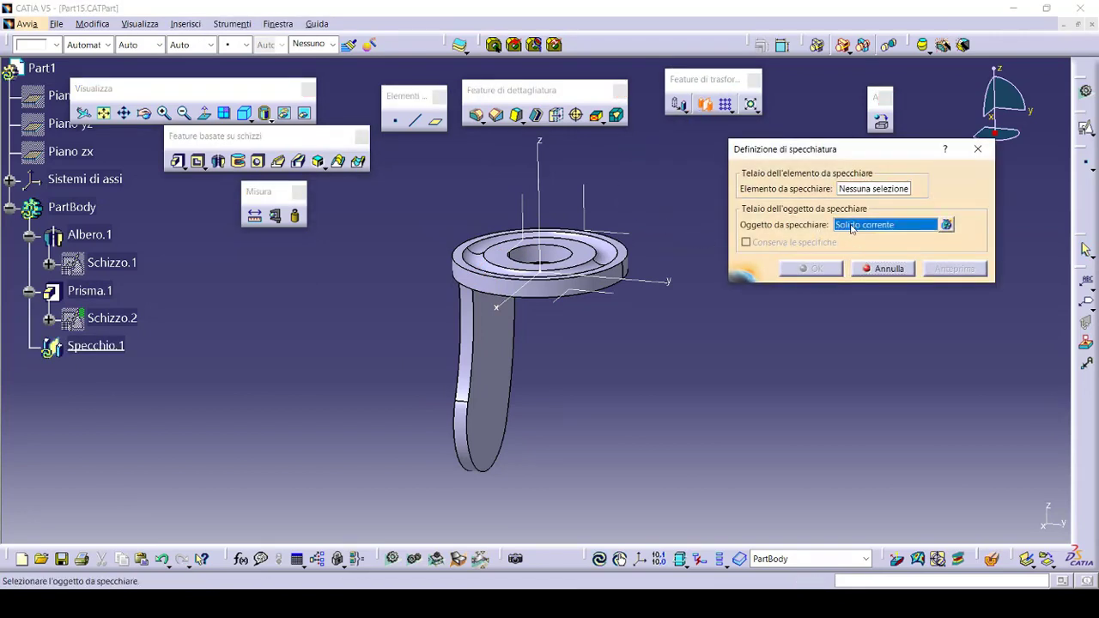
{"action": "left_click", "coordinate": [511, 349]}
{"action": "left_click", "coordinate": [846, 190]}
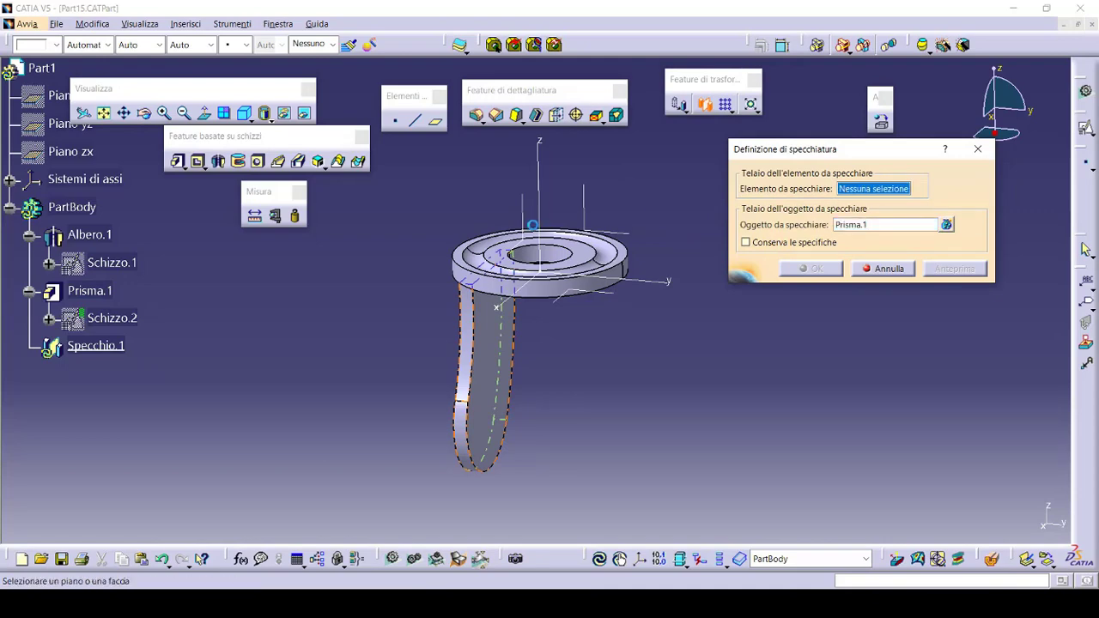
{"action": "left_click", "coordinate": [576, 257]}
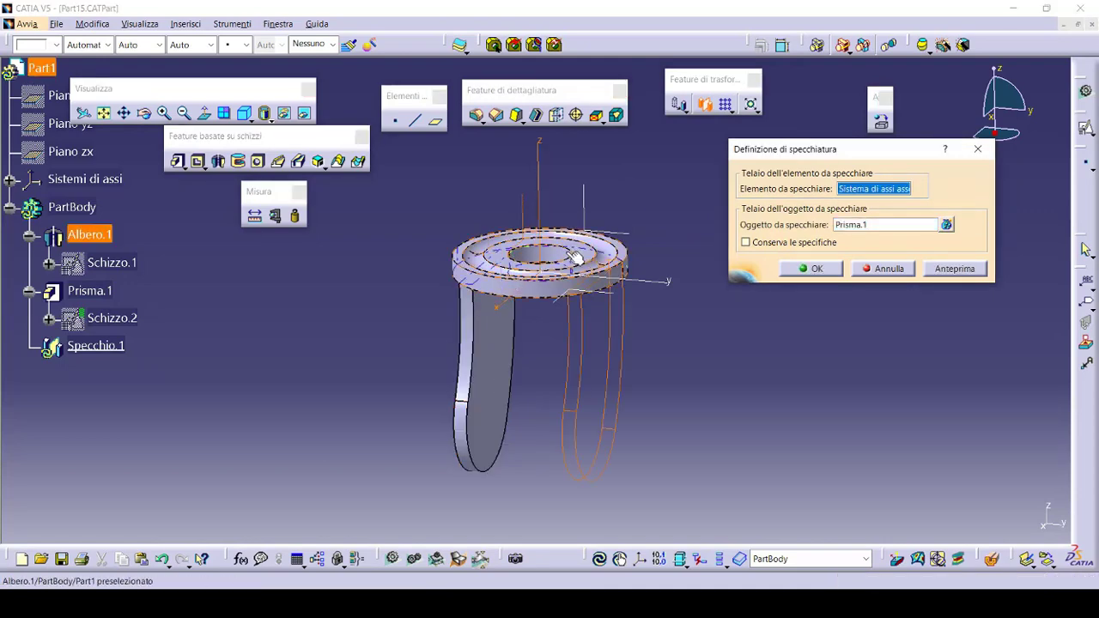
{"action": "left_click", "coordinate": [788, 271]}
{"action": "middle_click_drag", "start_coordinate": [627, 318], "coordinate": [610, 312]}
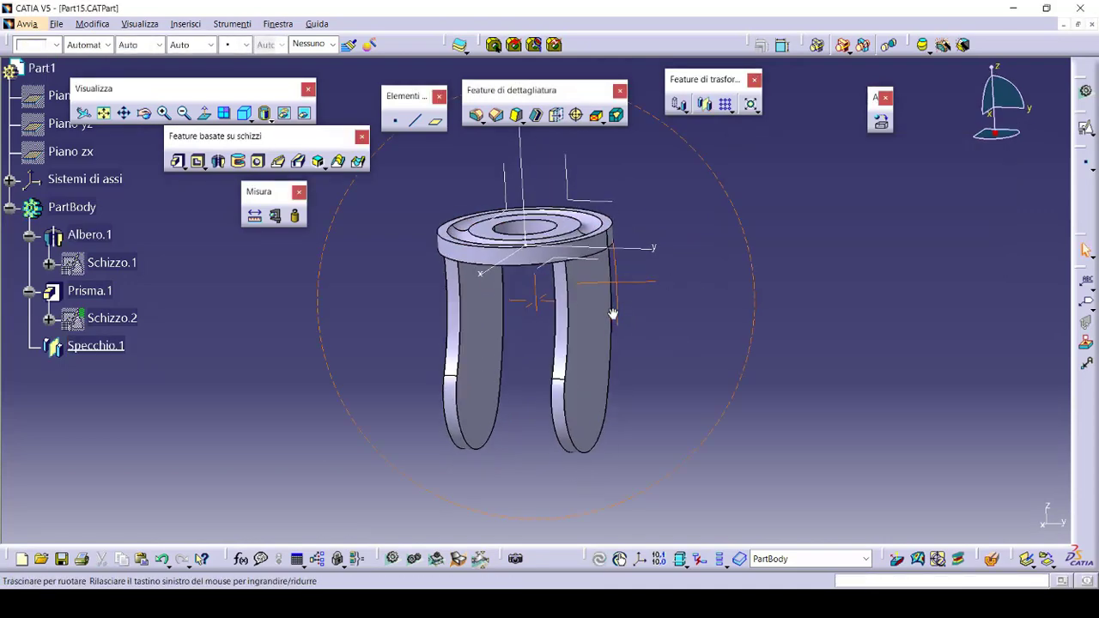
{"action": "mouse_move", "coordinate": [483, 343]}
{"action": "middle_mouse_down"}
{"action": "mouse_move", "coordinate": [525, 361]}
{"action": "mouse_move", "coordinate": [709, 353]}
{"action": "mouse_move", "coordinate": [471, 417]}
{"action": "middle_mouse_up"}
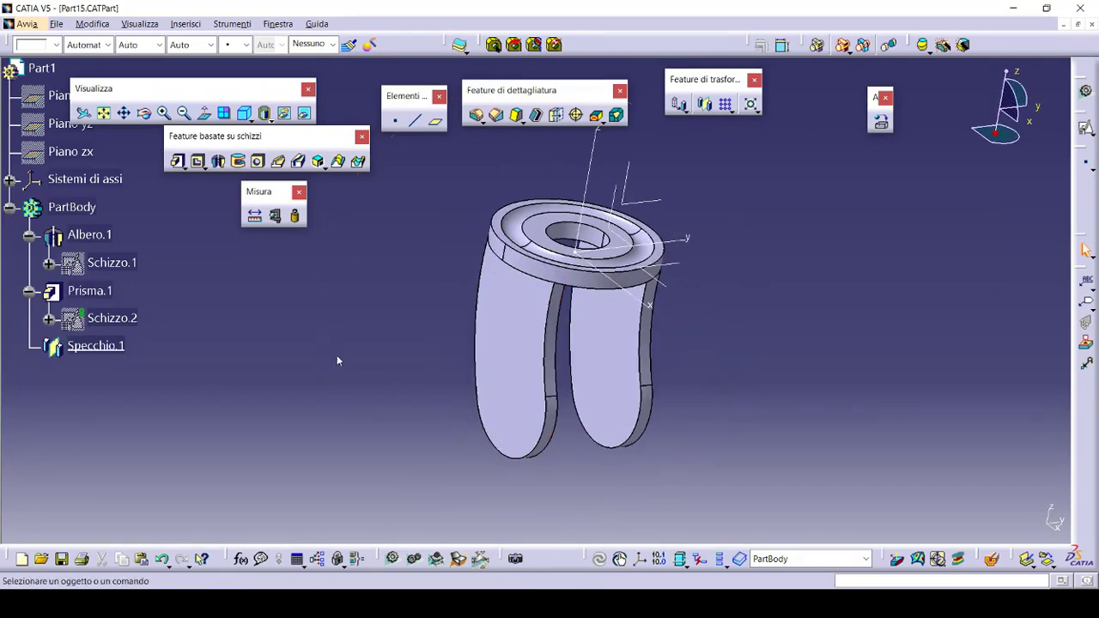
- Drill a 10 mm hole from the leg face up to the last element
{"action": "left_click", "coordinate": [507, 455]}
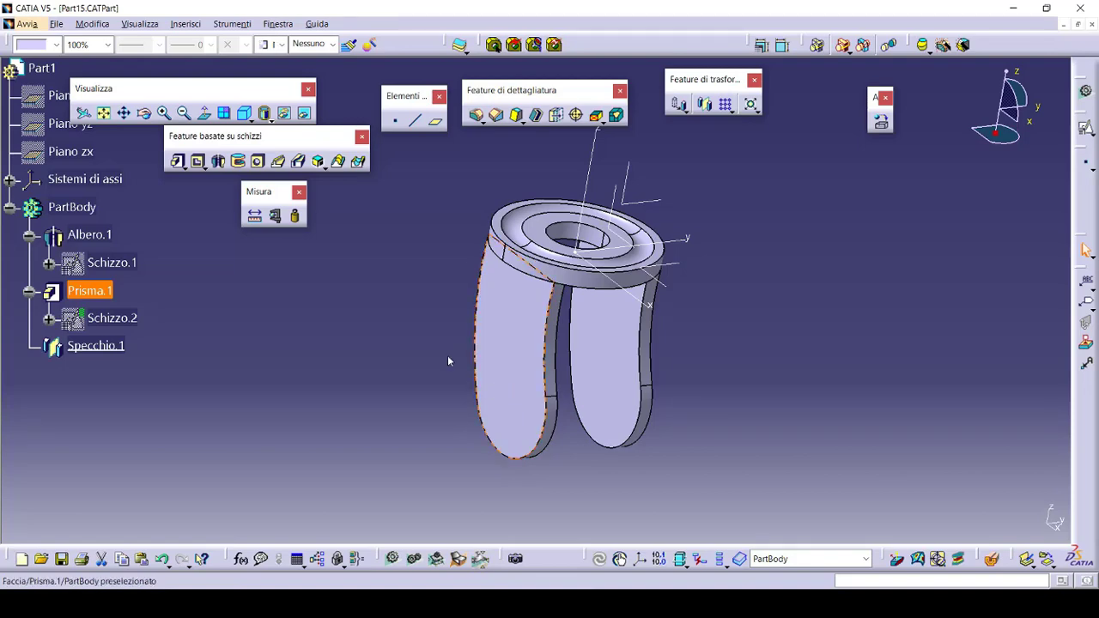
{"action": "left_click", "coordinate": [255, 165]}
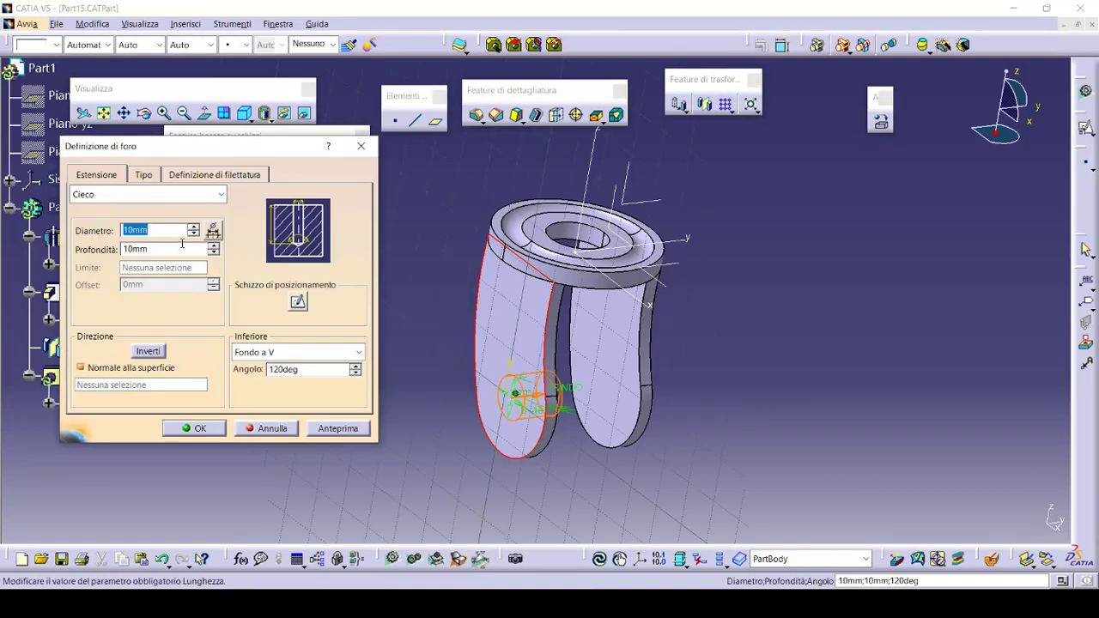
{"action": "left_click", "coordinate": [156, 196]}
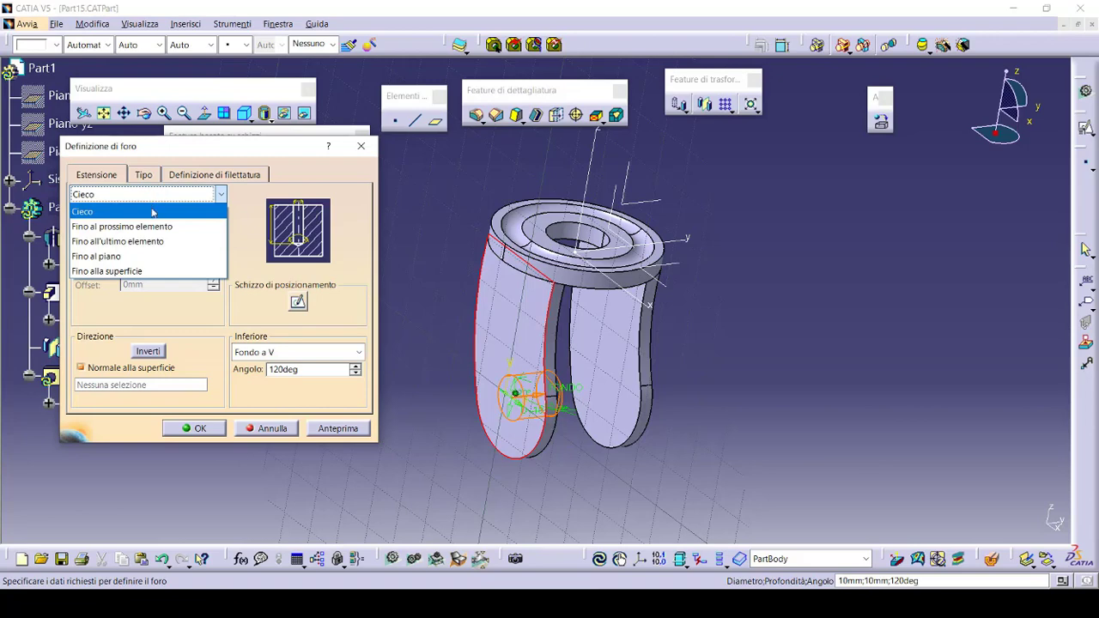
{"action": "left_click", "coordinate": [143, 243]}
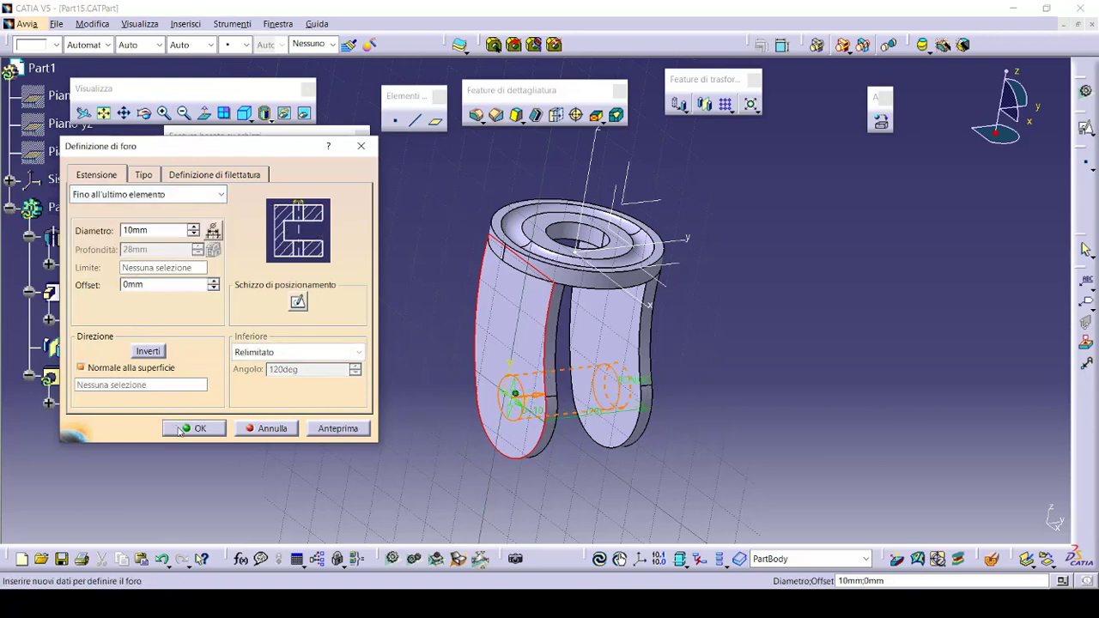
{"action": "left_click", "coordinate": [183, 429]}
{"action": "mouse_move", "coordinate": [452, 370]}
{"action": "middle_mouse_down"}
{"action": "mouse_move", "coordinate": [433, 419]}
{"action": "mouse_move", "coordinate": [405, 393]}
{"action": "middle_mouse_up"}
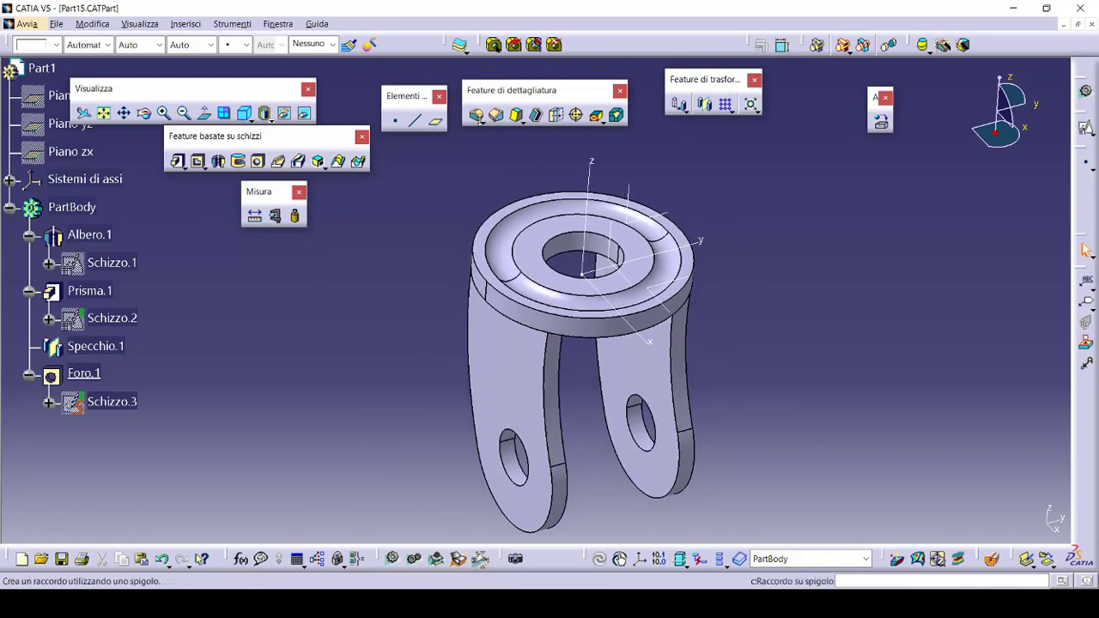
- Round the ring's outer top edge with a 5 mm edge fillet
{"action": "left_click", "coordinate": [476, 115]}
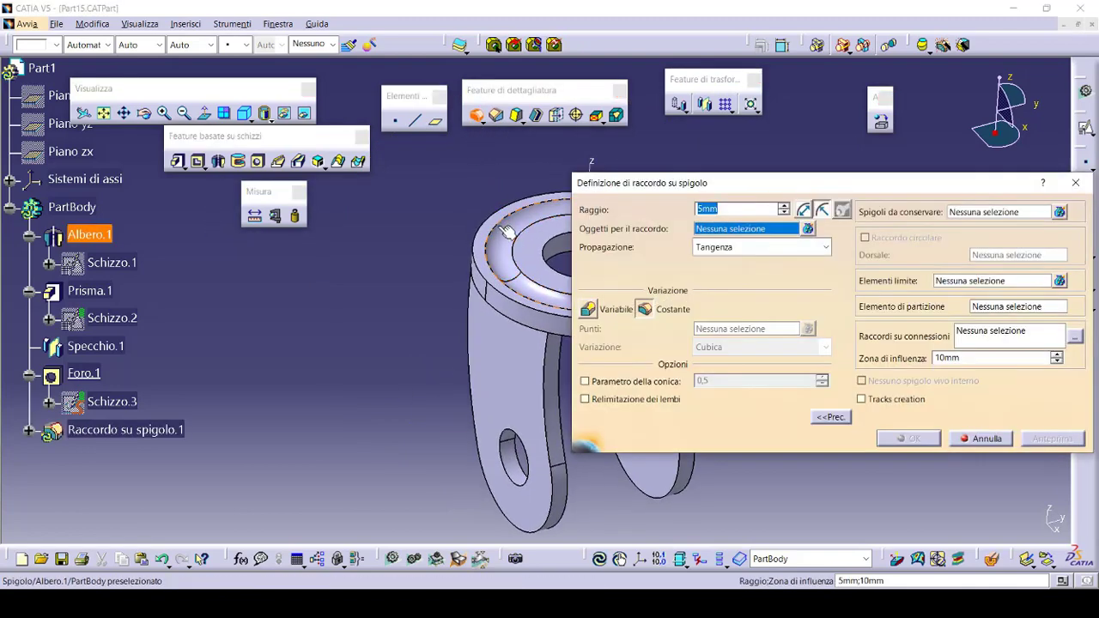
{"action": "left_click", "coordinate": [508, 230]}
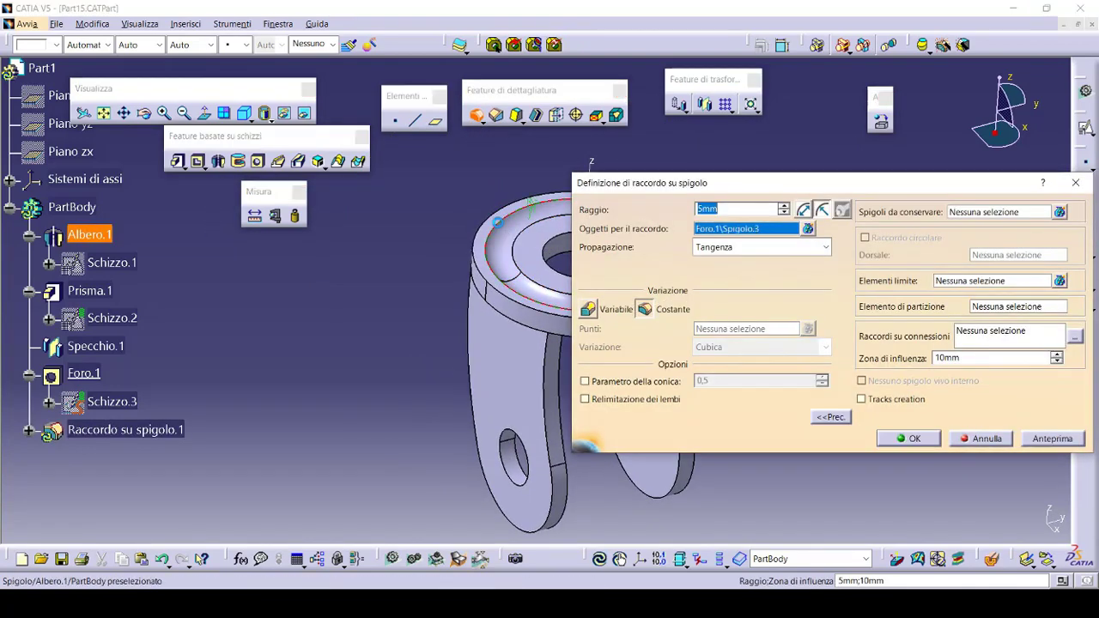
{"action": "left_click", "coordinate": [904, 440]}
{"action": "middle_click_drag", "start_coordinate": [785, 386], "coordinate": [750, 375]}
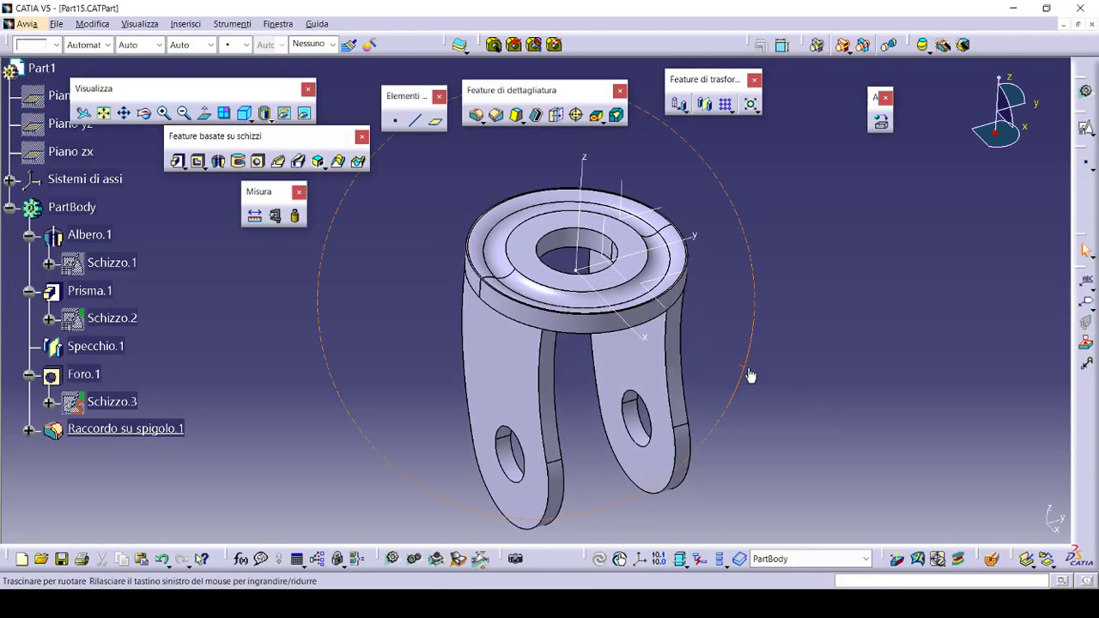
{"action": "left_click", "coordinate": [880, 127]}
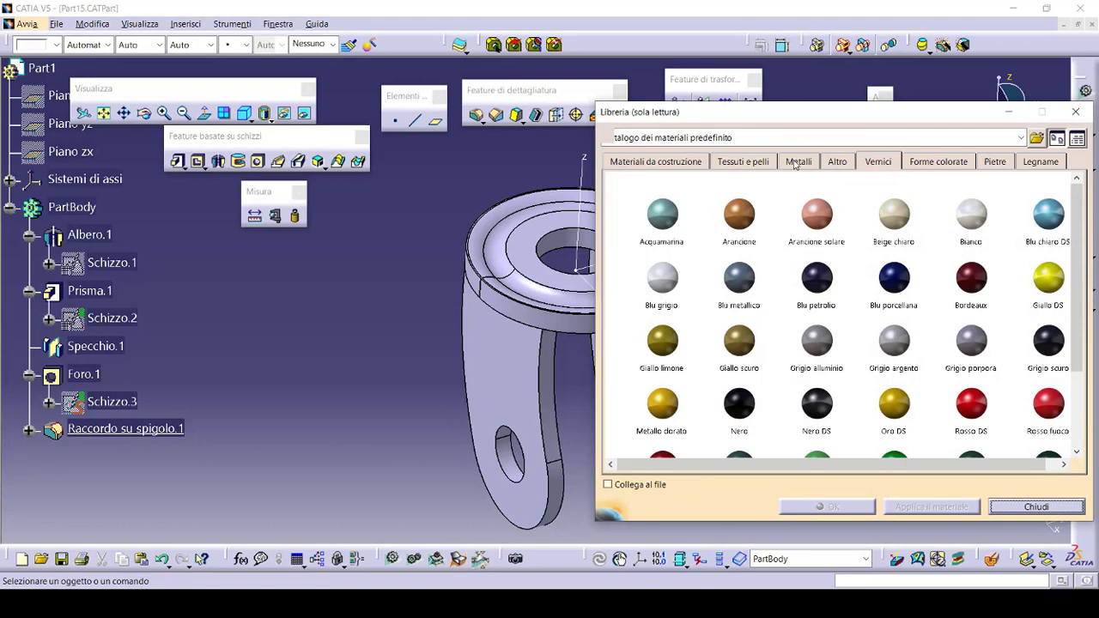
- Apply the Acciaio steel material from Metalli to the part
{"action": "left_click", "coordinate": [795, 163]}
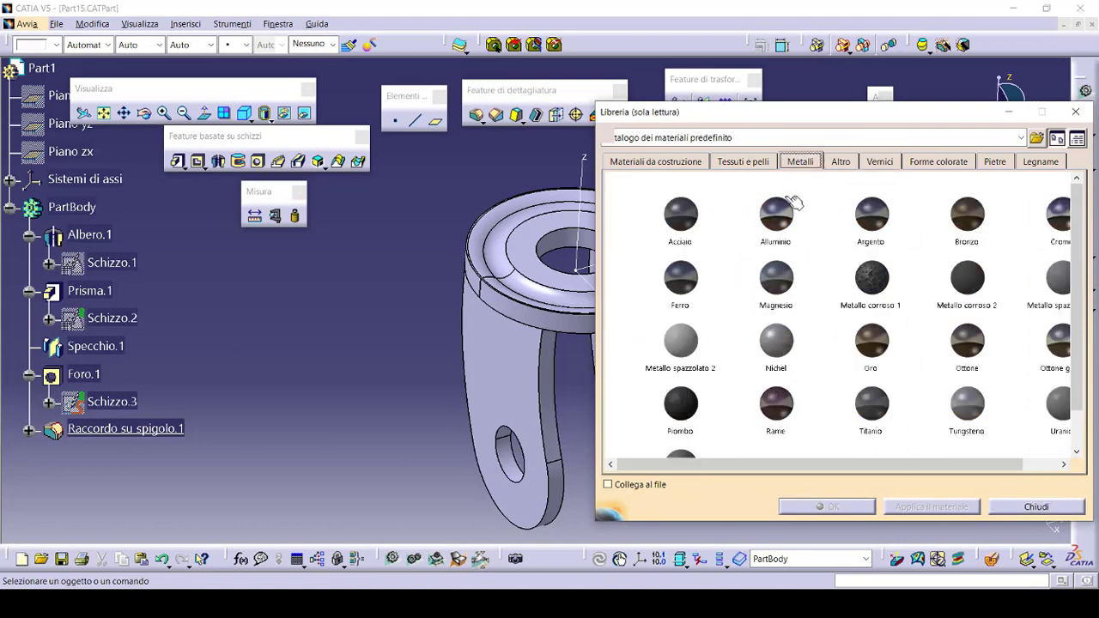
{"action": "left_click", "coordinate": [90, 290]}
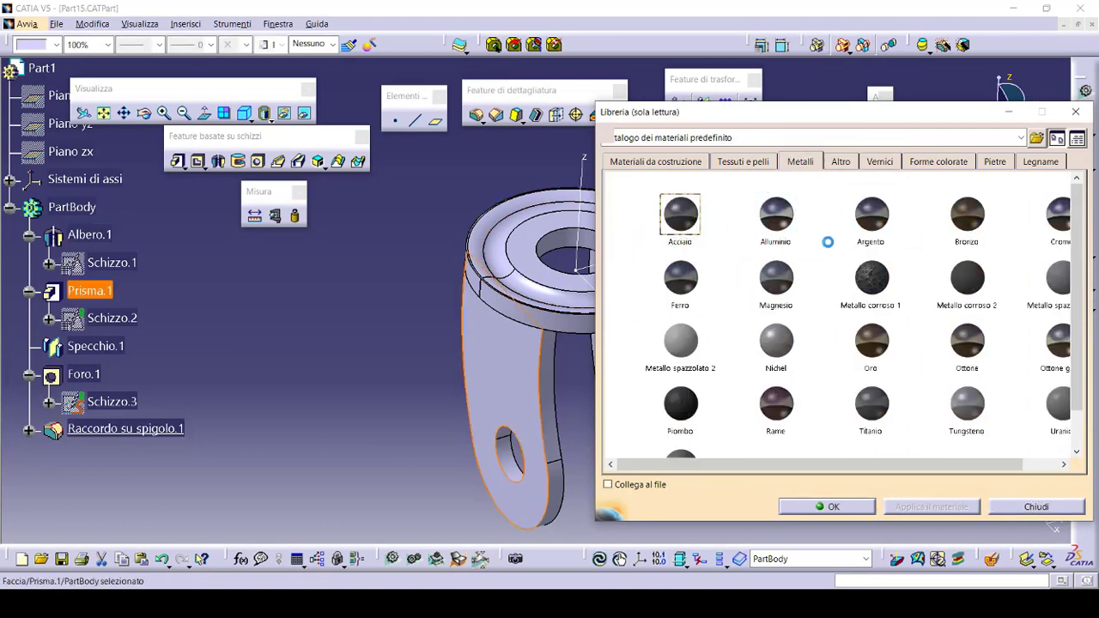
{"action": "left_click", "coordinate": [827, 507]}
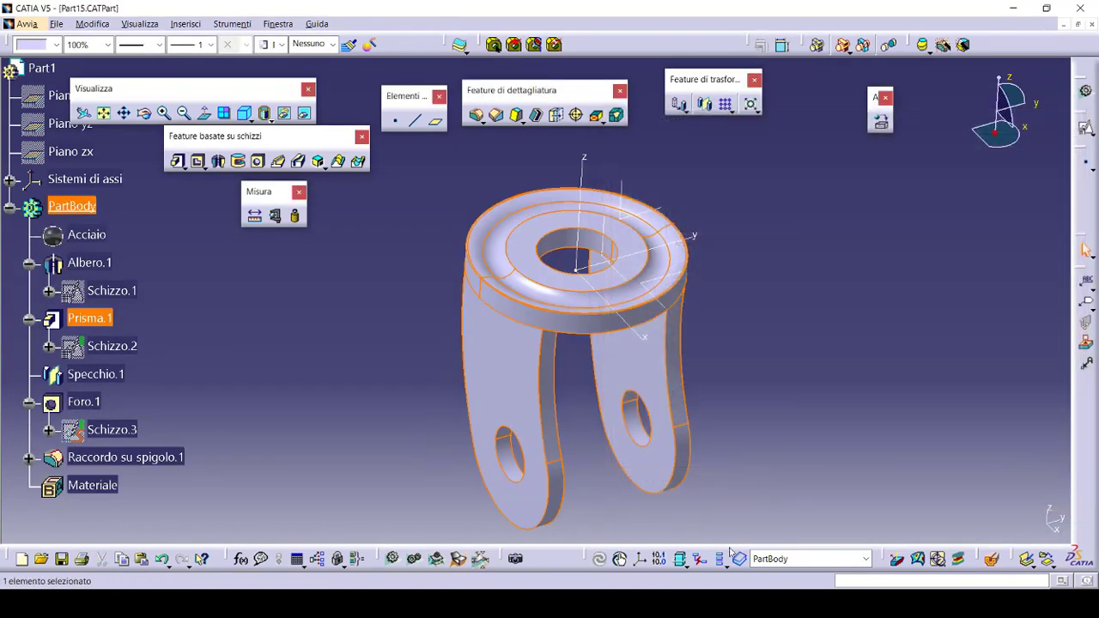
- Switch the display to Shading with Material and open Customize View Mode
{"action": "left_click", "coordinate": [266, 115]}
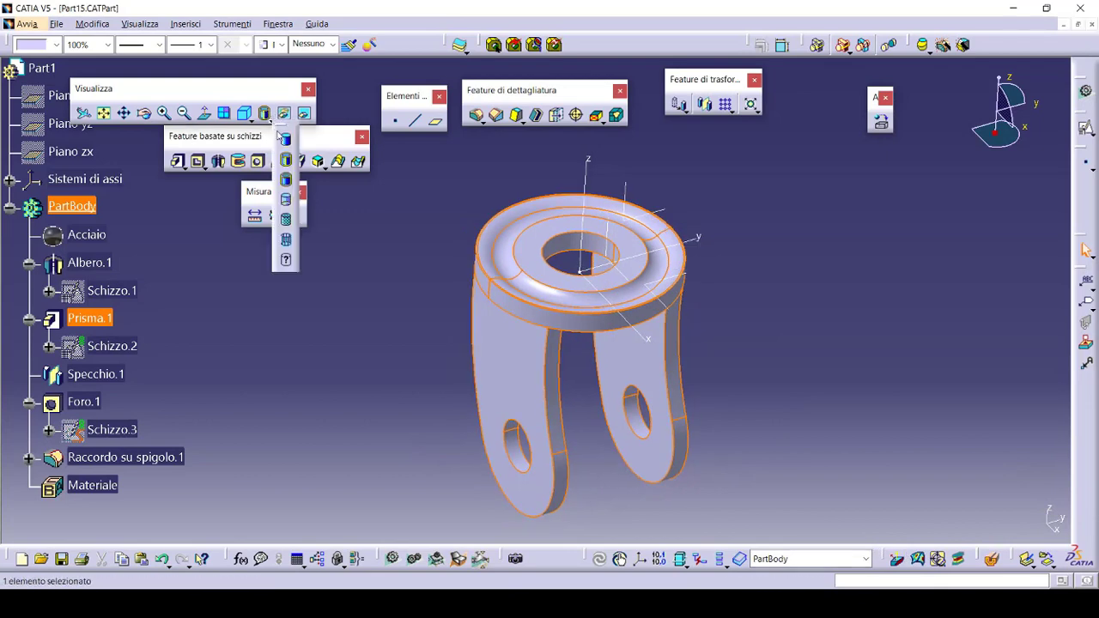
{"action": "left_click", "coordinate": [286, 220]}
{"action": "middle_click_drag", "start_coordinate": [581, 394], "coordinate": [584, 375]}
{"action": "left_click", "coordinate": [762, 378]}
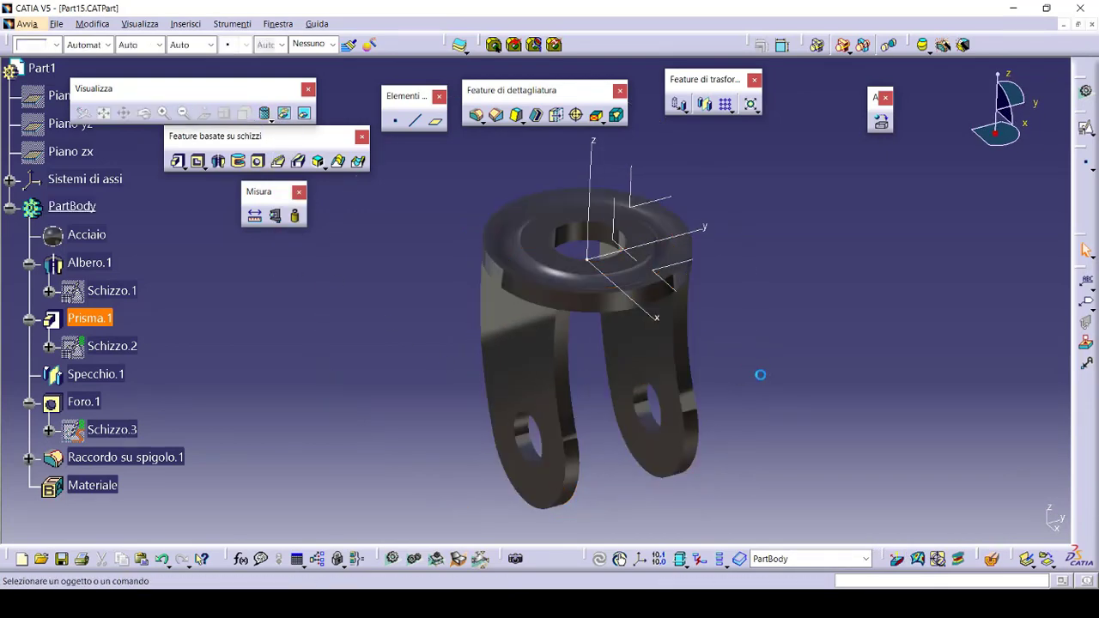
{"action": "left_click", "coordinate": [266, 115]}
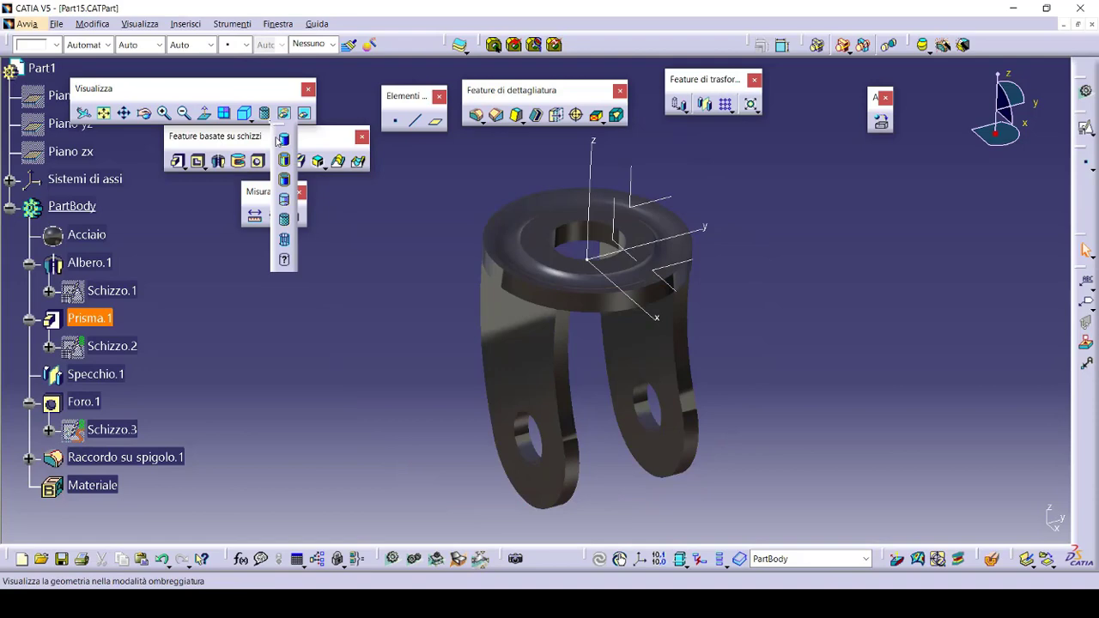
{"action": "left_click", "coordinate": [284, 245]}
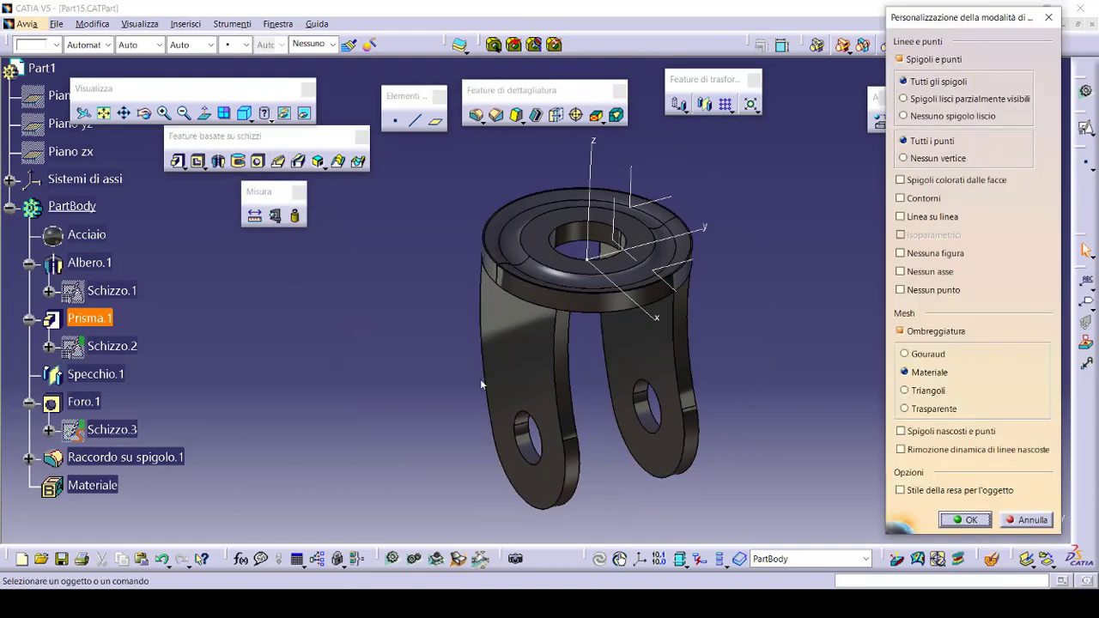